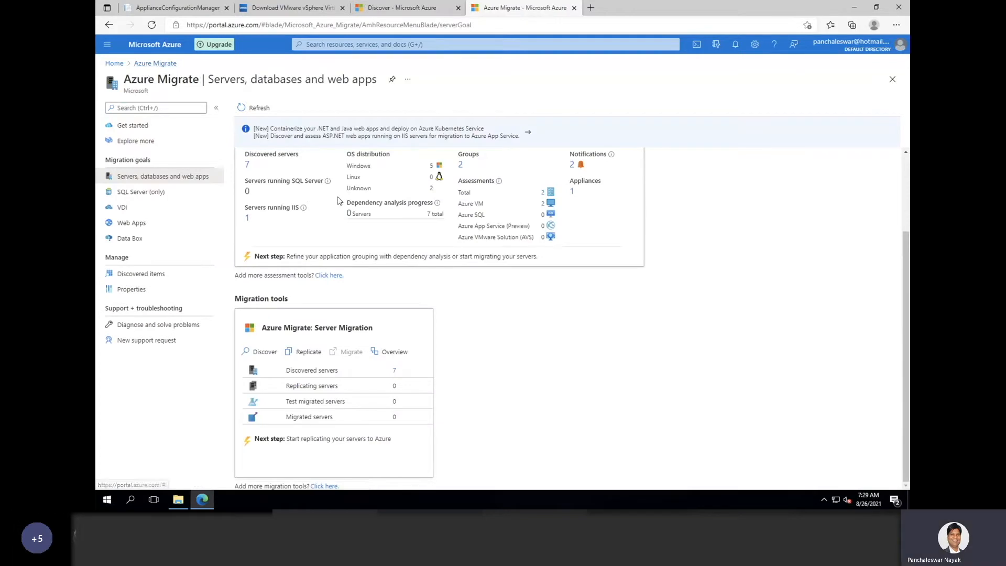
- Switch to vSphere Client and view the MicrosoftAzureMigration virtual machine's summary
{"action": "scroll", "coordinate": [292, 155], "scroll_direction": "up", "scroll_amount": 1}
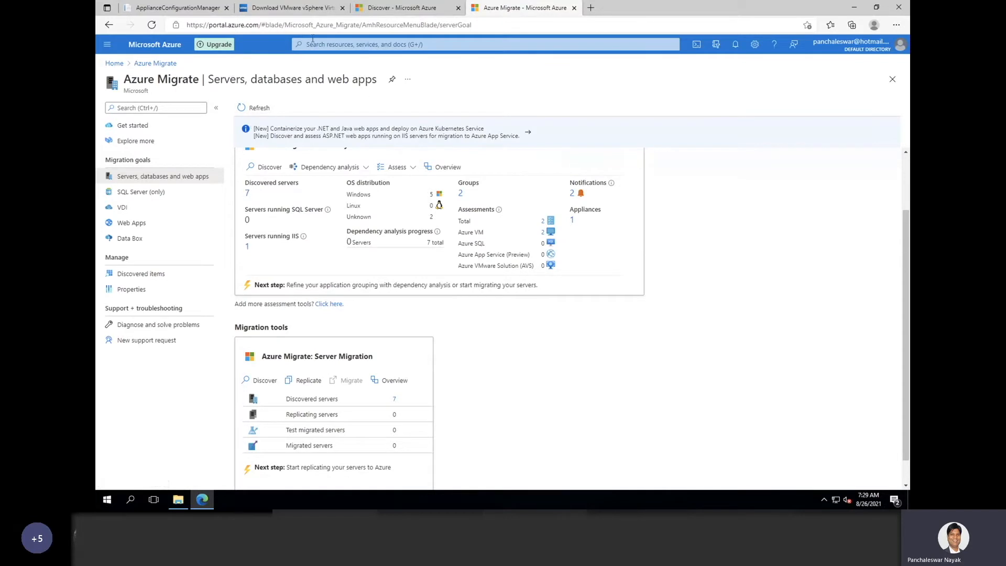
{"action": "left_click", "coordinate": [287, 7]}
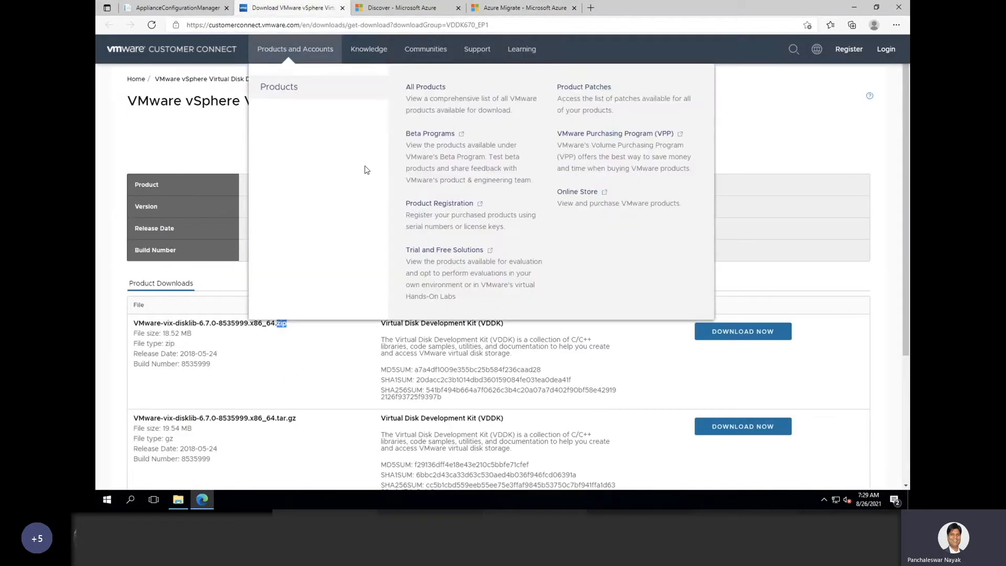
{"action": "key", "text": "ctrl+Up"}
{"action": "left_click", "coordinate": [243, 474]}
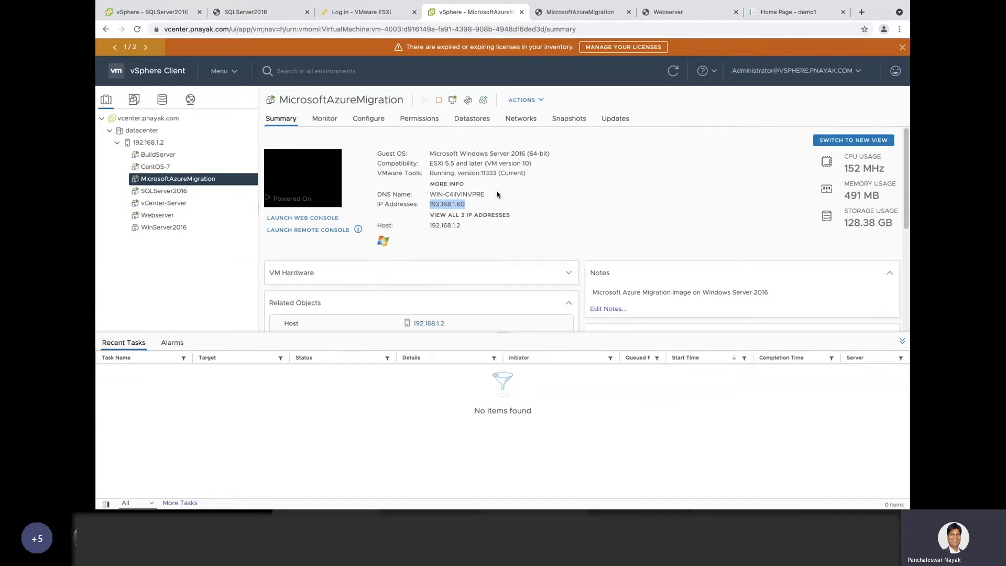
- Return to the remote desktop session, close the VMware Virtual Disk Development Kit download page and show the Azure Migrate page
{"action": "key", "text": "ctrl+Up"}
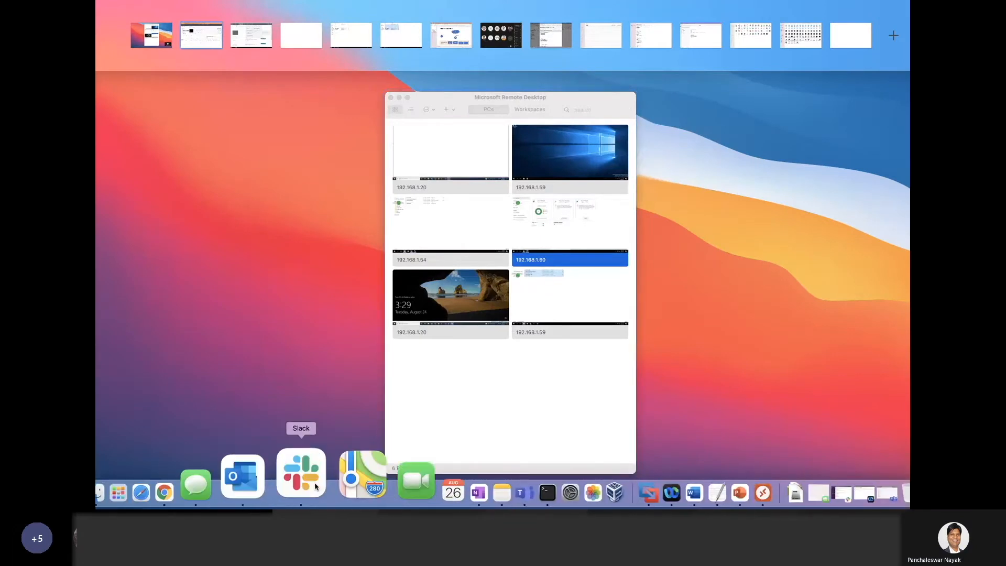
{"action": "left_click", "coordinate": [568, 224]}
{"action": "double_click", "coordinate": [568, 221]}
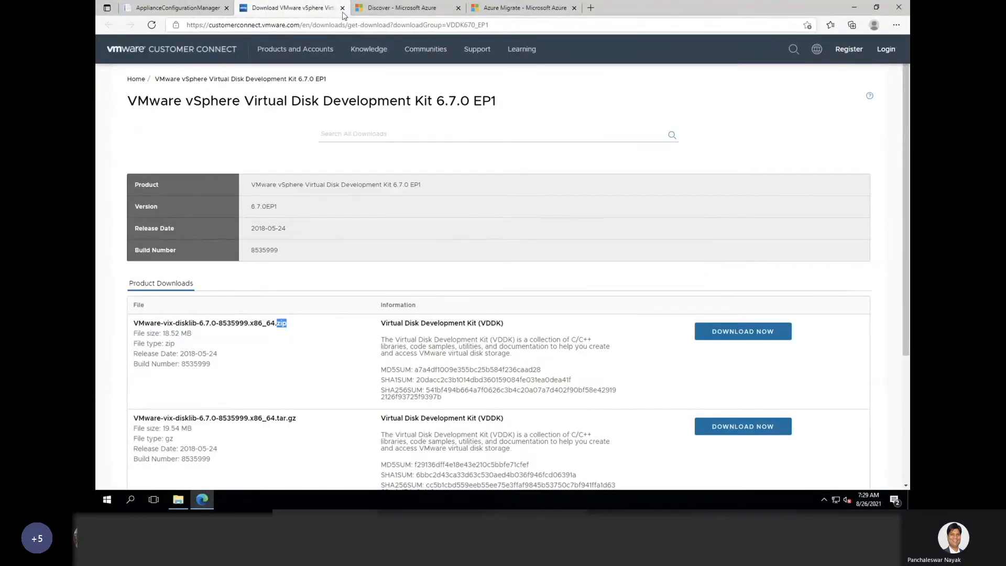
{"action": "left_click", "coordinate": [342, 8]}
{"action": "left_click", "coordinate": [386, 10]}
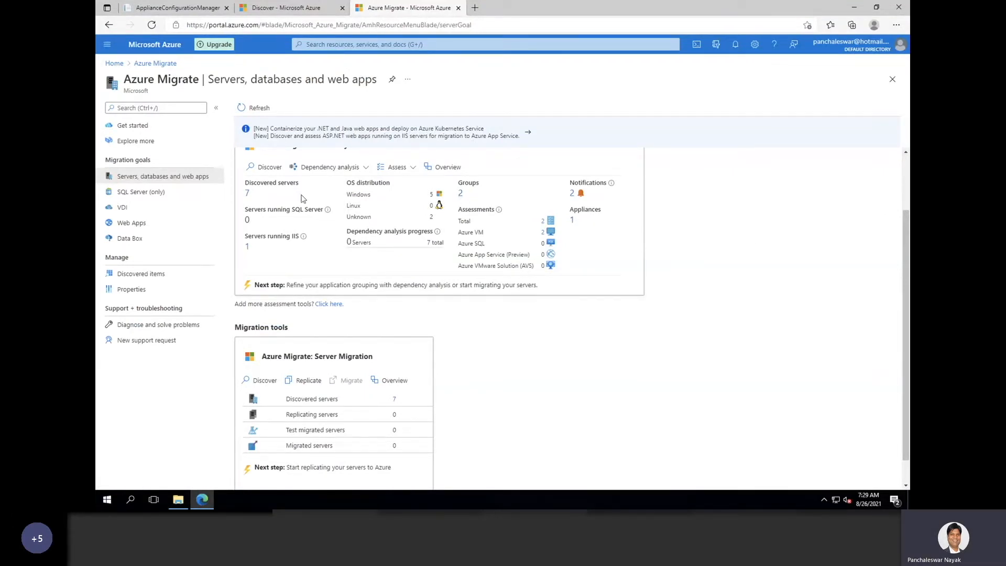
- Open the discovered servers in Azure Migrate and compare them with the virtual machines in vSphere Client
{"action": "left_click", "coordinate": [248, 193]}
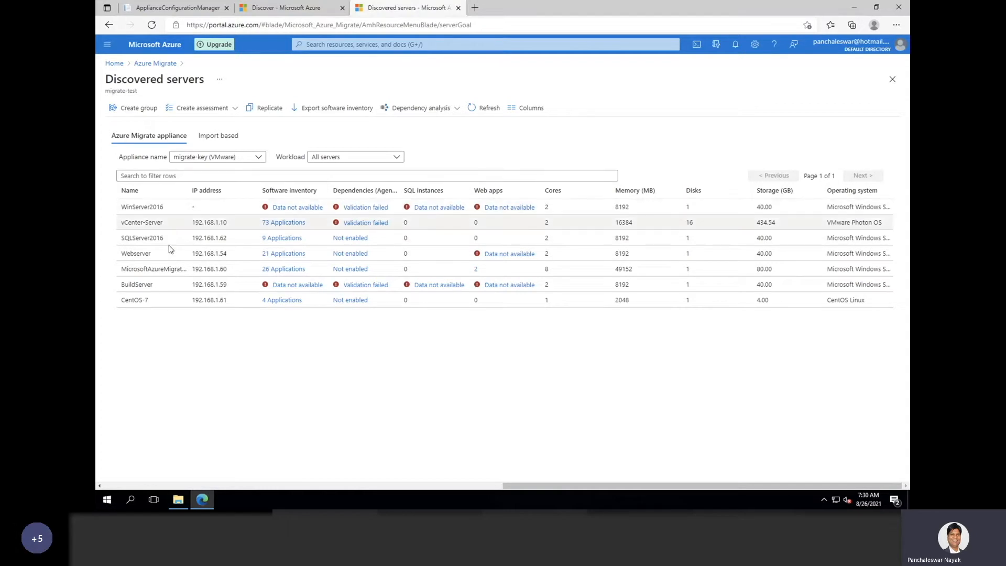
{"action": "key", "text": "ctrl+Up"}
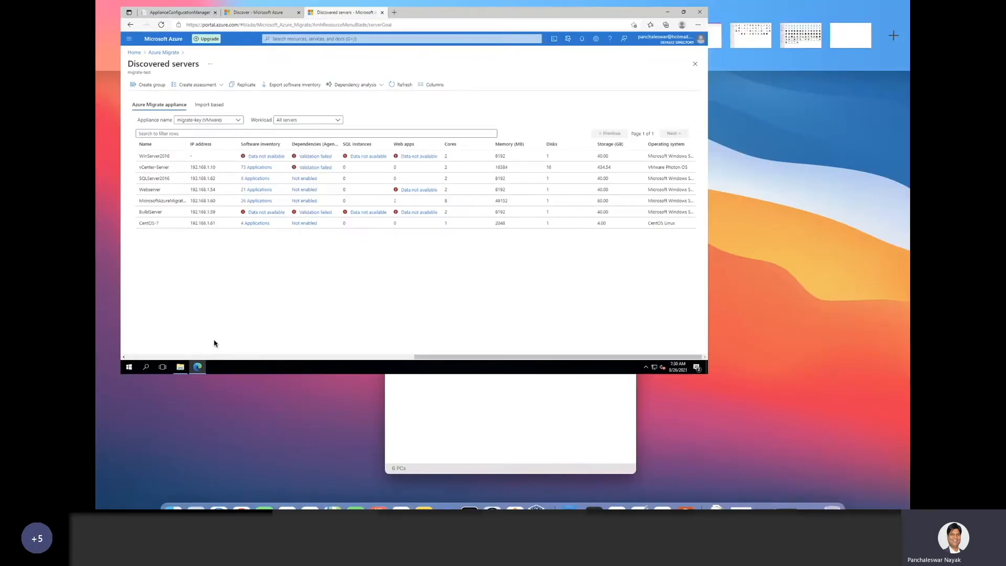
{"action": "left_click", "coordinate": [250, 488]}
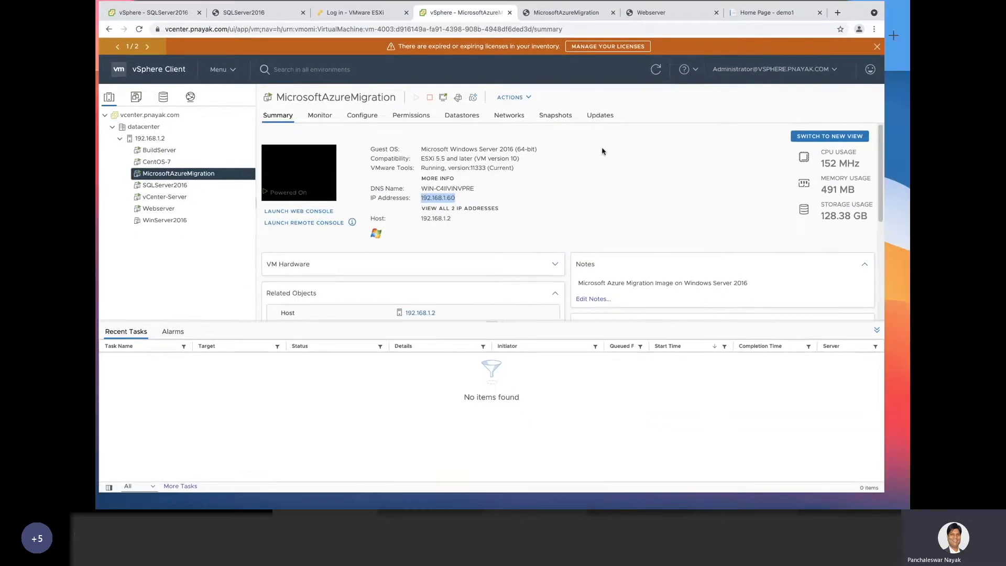
{"action": "key", "text": "ctrl+Up"}
{"action": "left_click", "coordinate": [247, 488]}
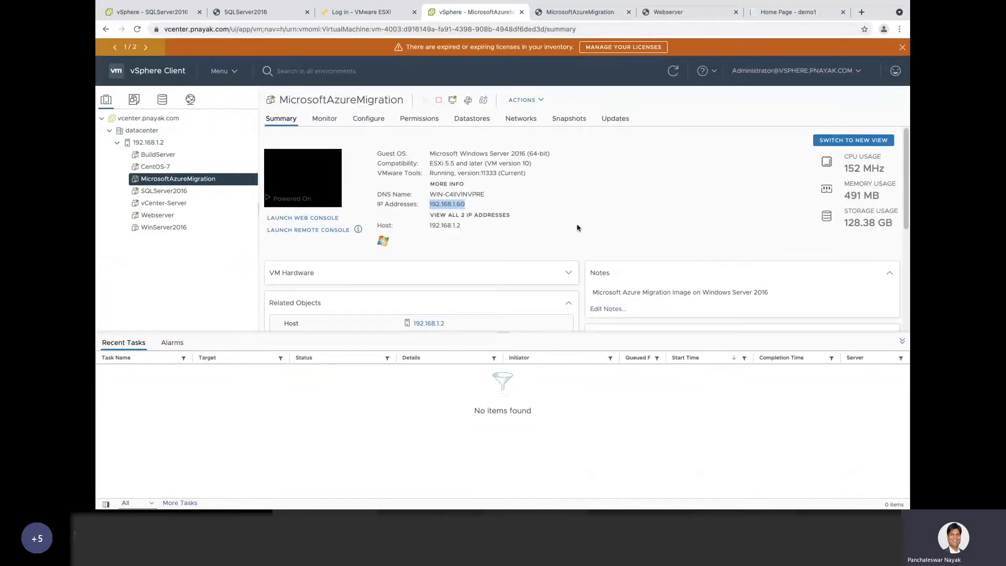
{"action": "key", "text": "ctrl+Up"}
{"action": "left_click", "coordinate": [575, 231]}
{"action": "double_click", "coordinate": [575, 179]}
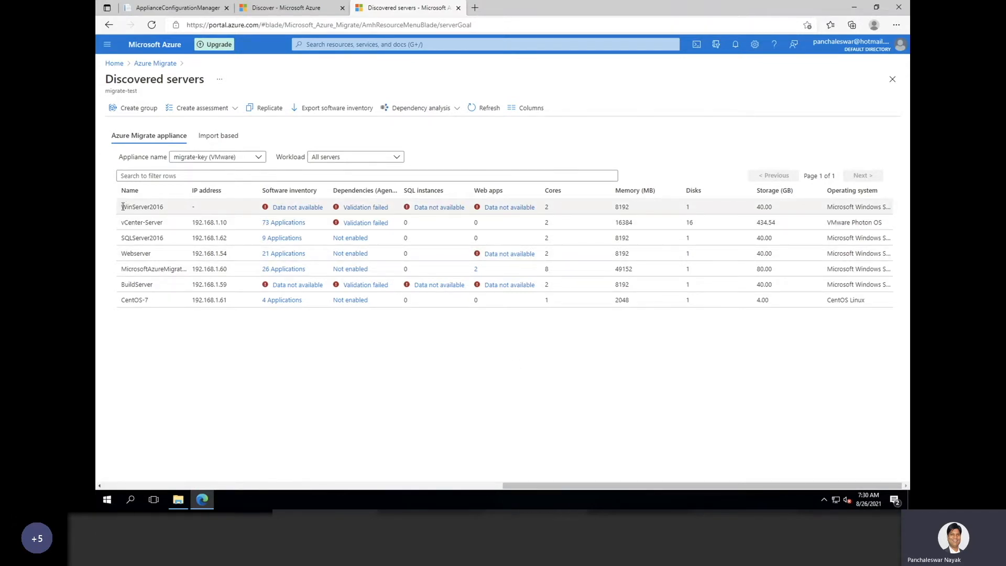
- Examine the WinServer2016 and vCenter-Server entries and the CentOS-7 machine's operating system in the discovered servers list
{"action": "left_click_drag", "start_coordinate": [123, 207], "coordinate": [165, 212]}
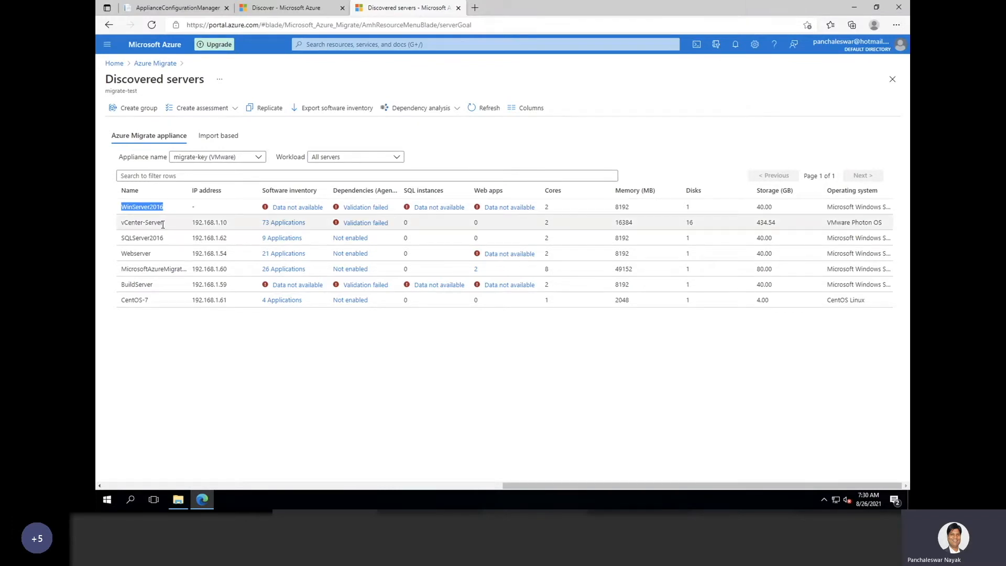
{"action": "left_click_drag", "start_coordinate": [123, 225], "coordinate": [169, 229]}
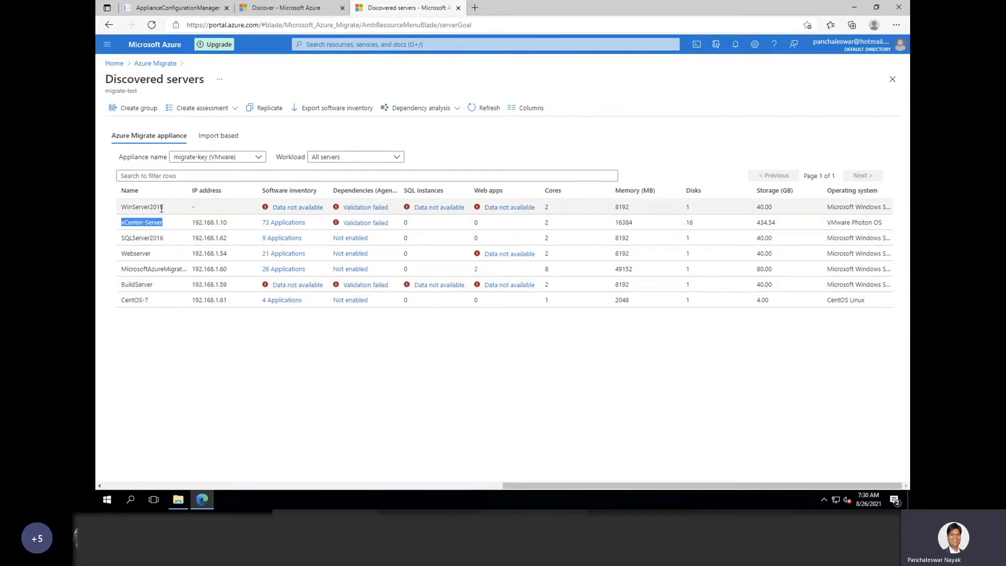
{"action": "left_click_drag", "start_coordinate": [123, 207], "coordinate": [162, 211]}
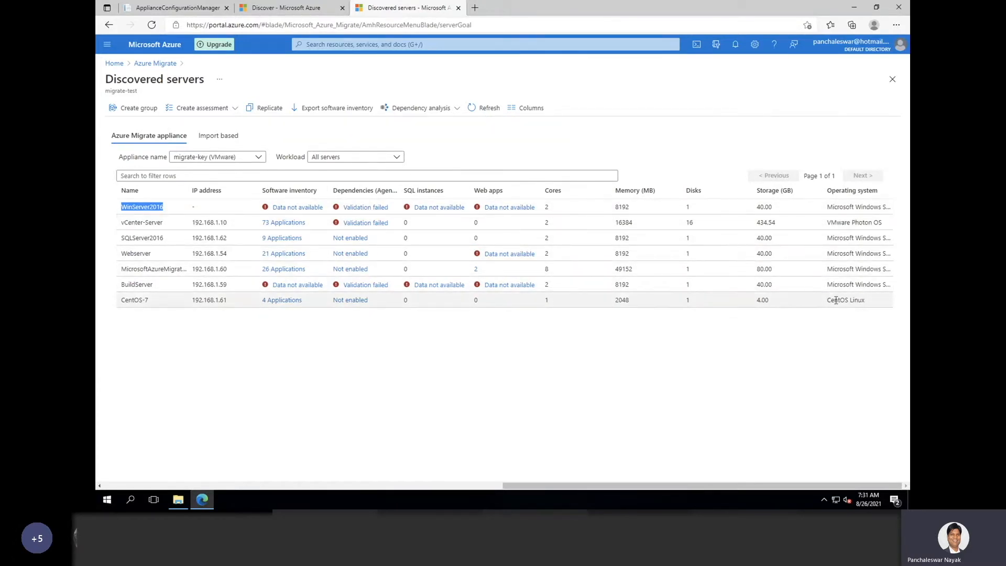
{"action": "left_click_drag", "start_coordinate": [827, 301], "coordinate": [866, 301]}
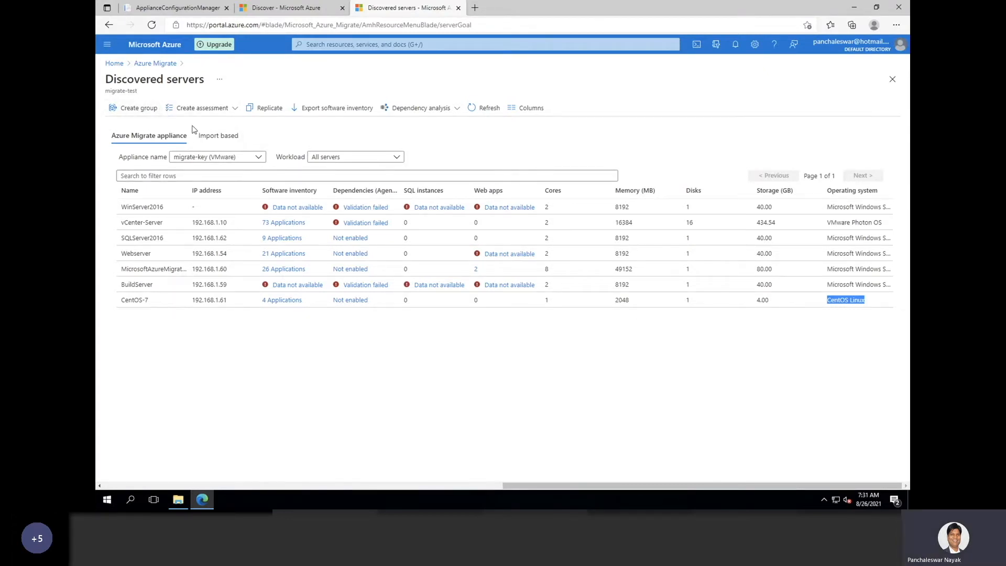
- Start an Azure VM assessment from the Azure Migrate page and look over the discovery source options
{"action": "left_click", "coordinate": [157, 63]}
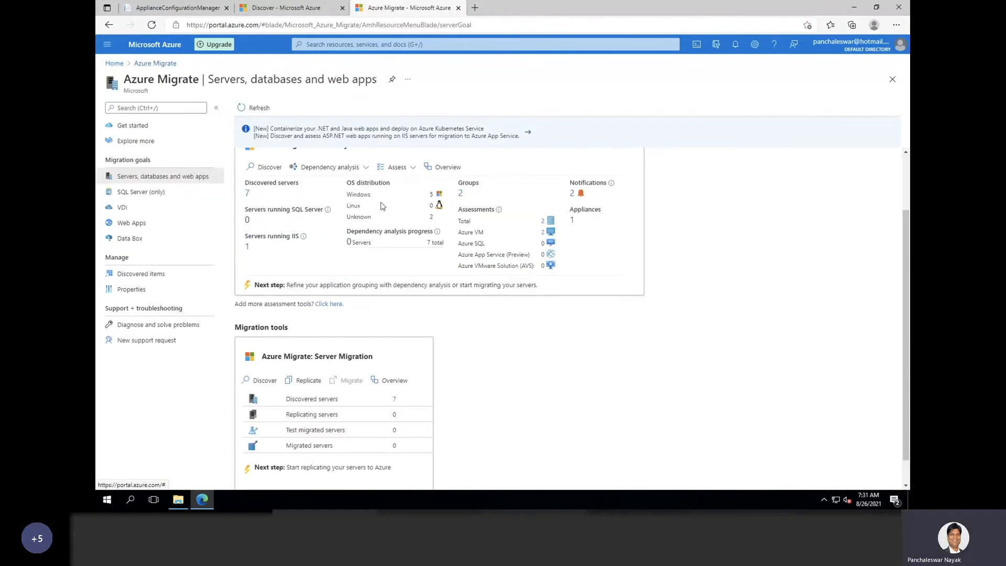
{"action": "left_click", "coordinate": [414, 169]}
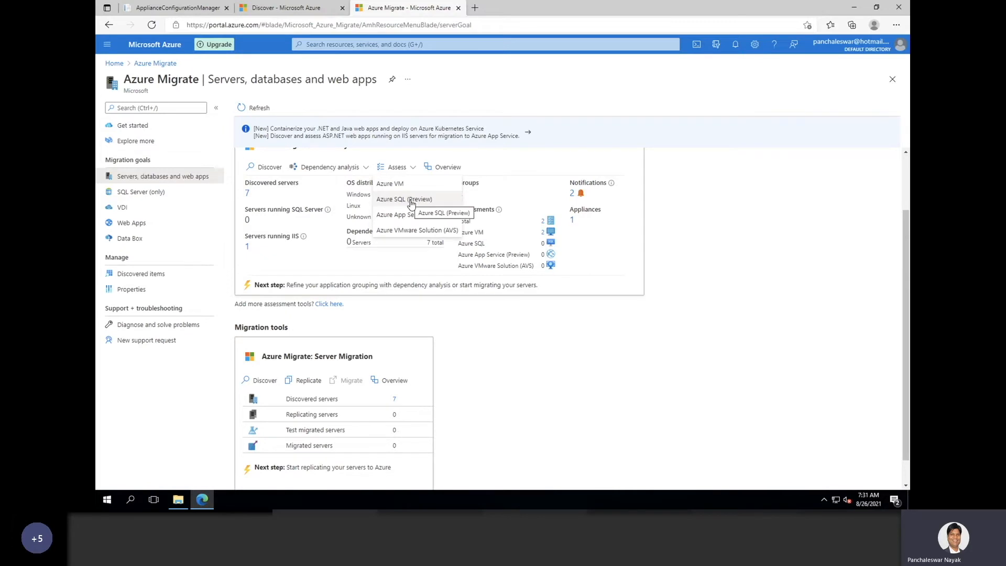
{"action": "left_click", "coordinate": [398, 188]}
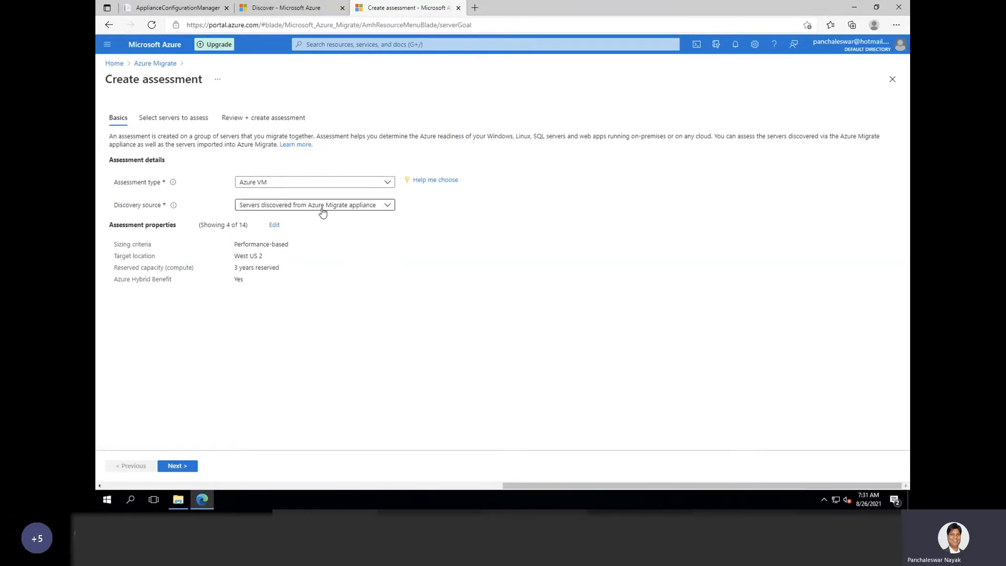
{"action": "left_click", "coordinate": [385, 206]}
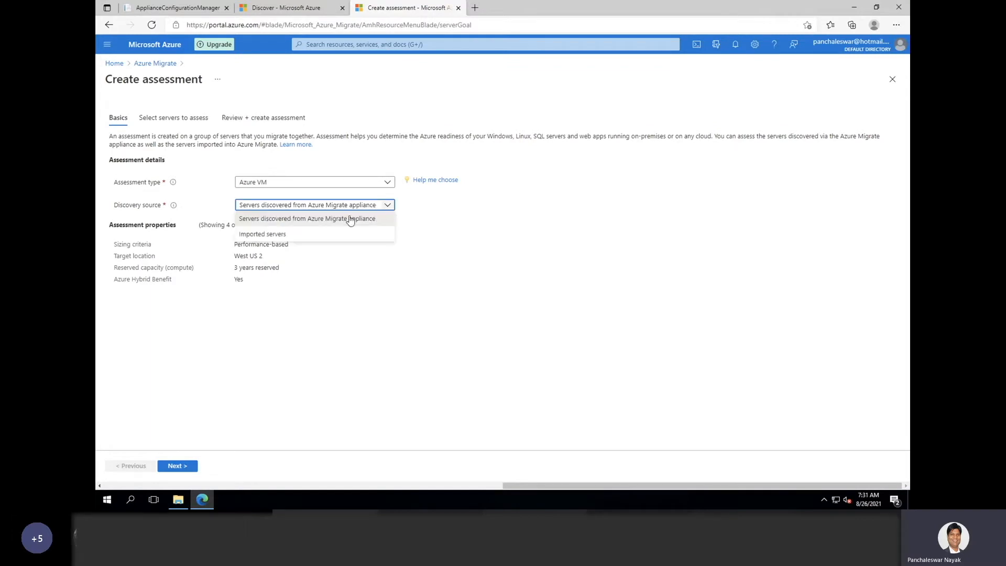
{"action": "left_click", "coordinate": [470, 230]}
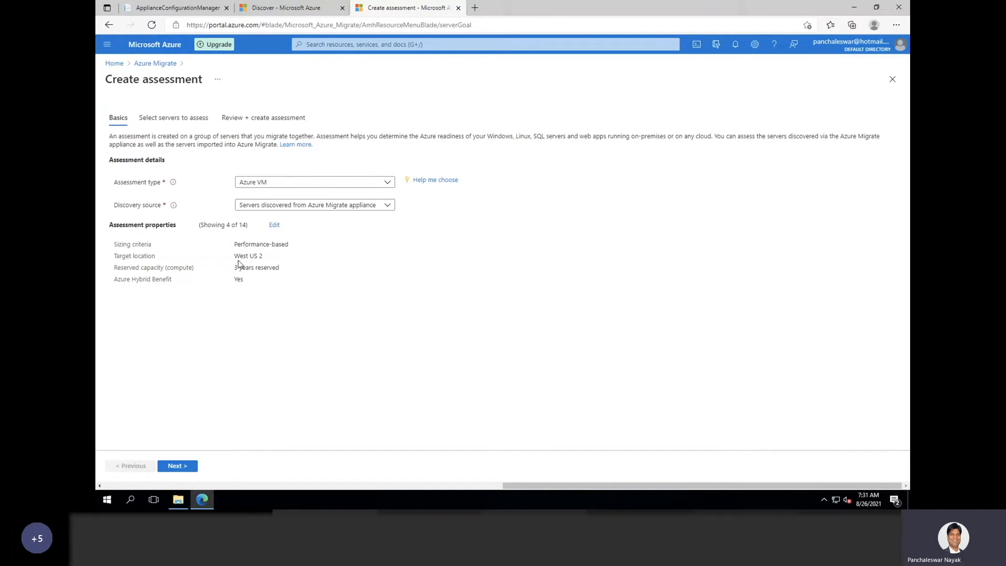
- Edit the assessment properties and set the target location to East US
{"action": "left_click", "coordinate": [275, 226]}
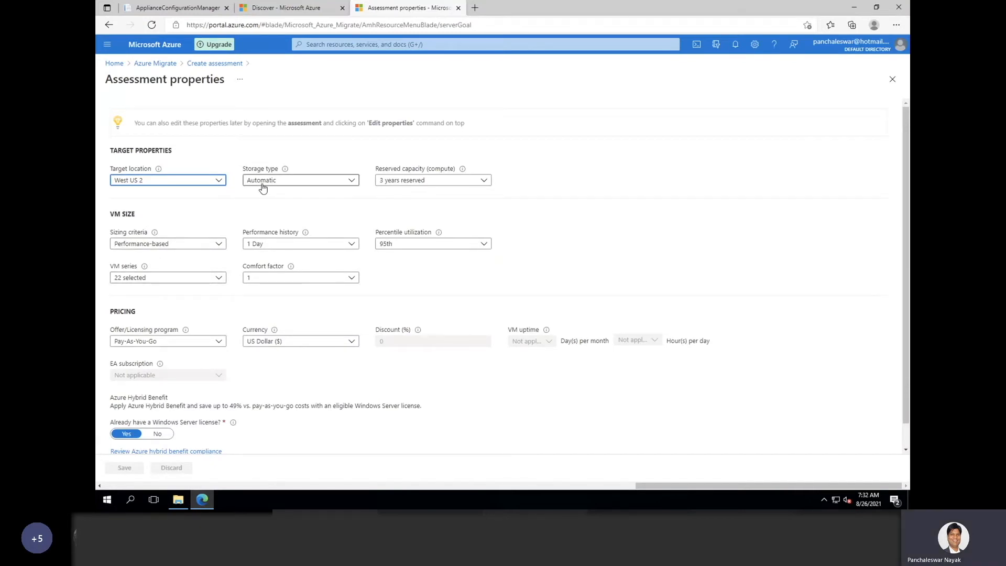
{"action": "left_click", "coordinate": [161, 182]}
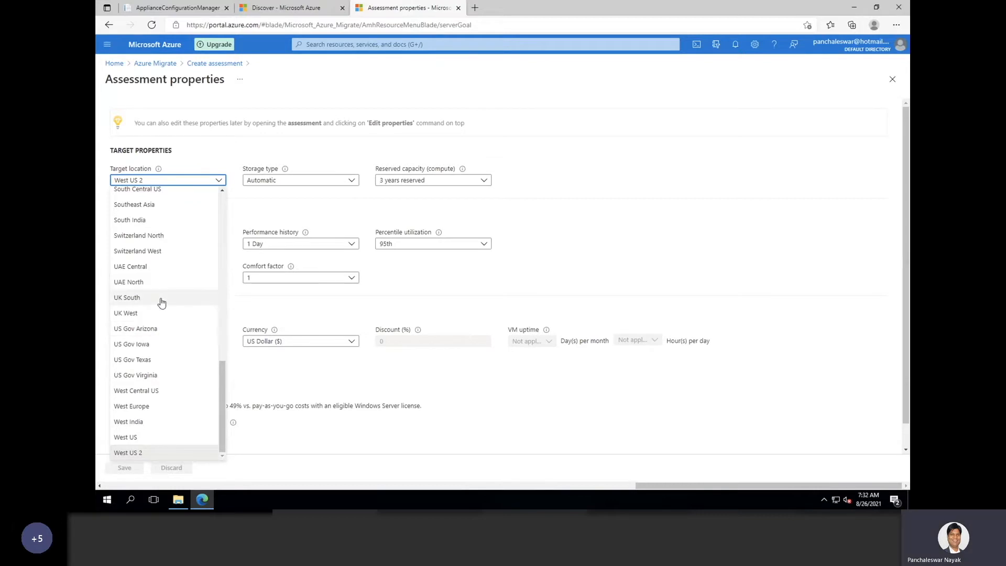
{"action": "scroll", "coordinate": [162, 303], "scroll_direction": "up", "scroll_amount": 3}
{"action": "scroll", "coordinate": [161, 302], "scroll_direction": "down", "scroll_amount": 5}
{"action": "scroll", "coordinate": [161, 303], "scroll_direction": "down", "scroll_amount": 3}
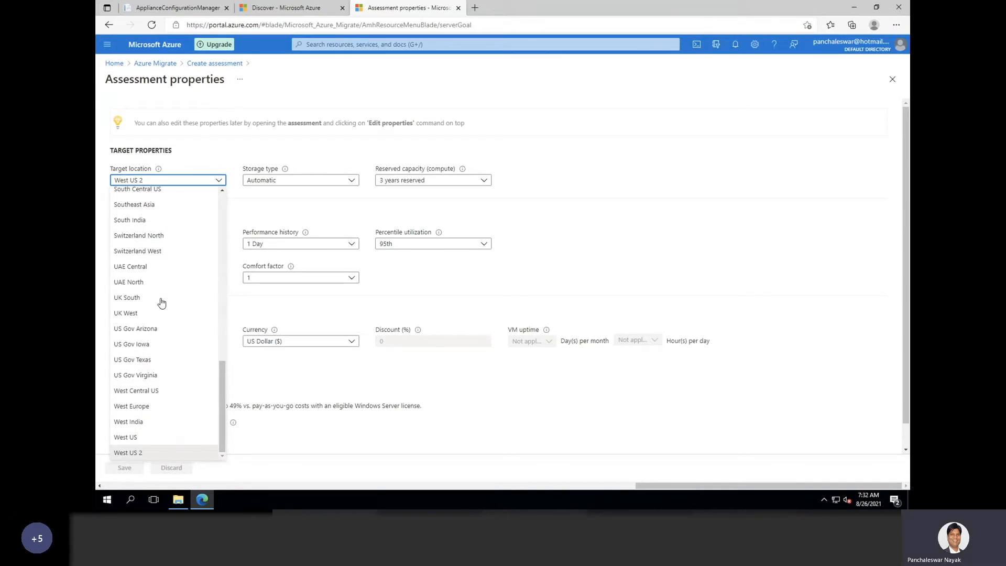
{"action": "left_click_drag", "start_coordinate": [224, 391], "coordinate": [223, 275]}
{"action": "left_click", "coordinate": [134, 263]}
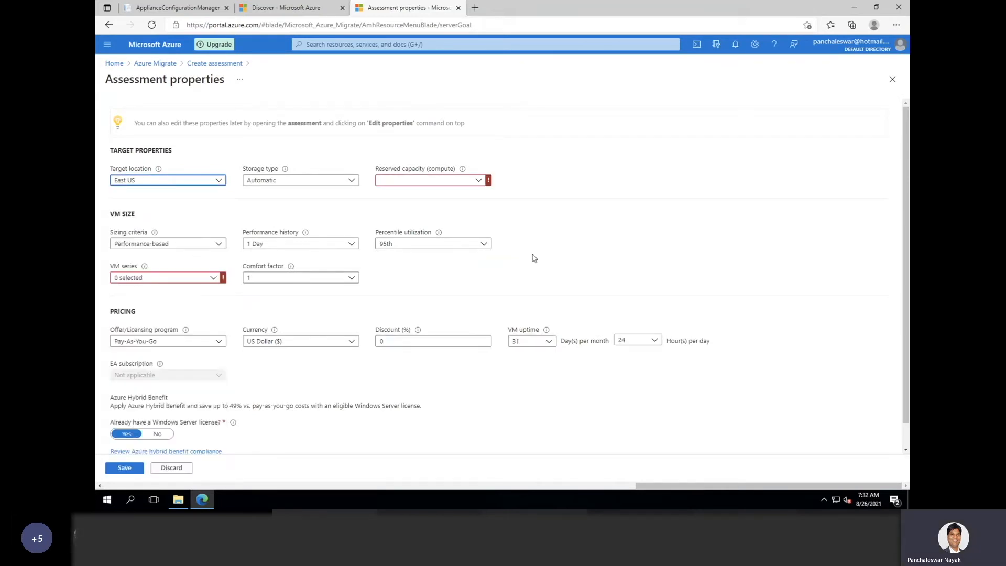
- Set the reserved capacity to No reserved instances and select DSv2_series as the VM series
{"action": "left_click", "coordinate": [443, 181]}
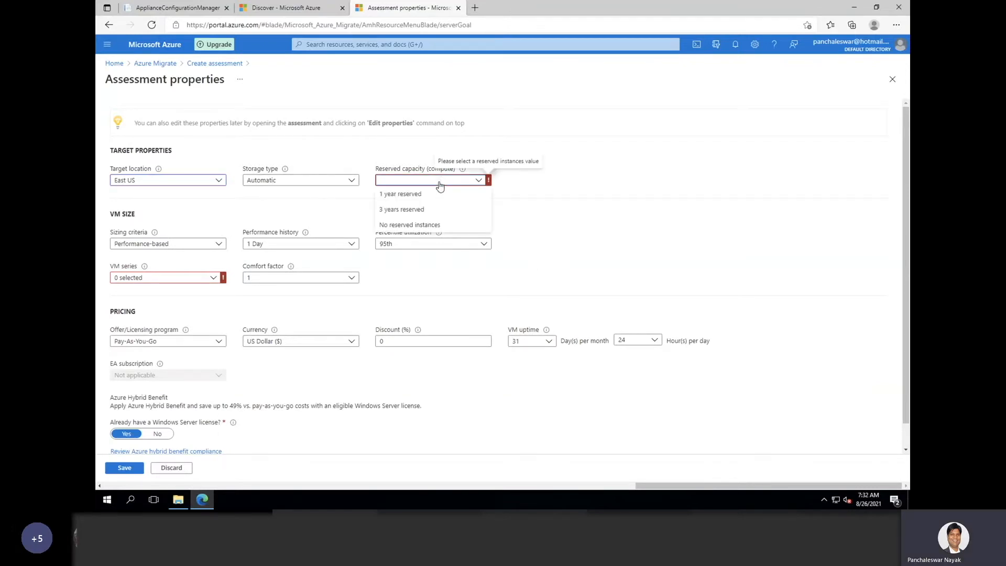
{"action": "left_click", "coordinate": [410, 225]}
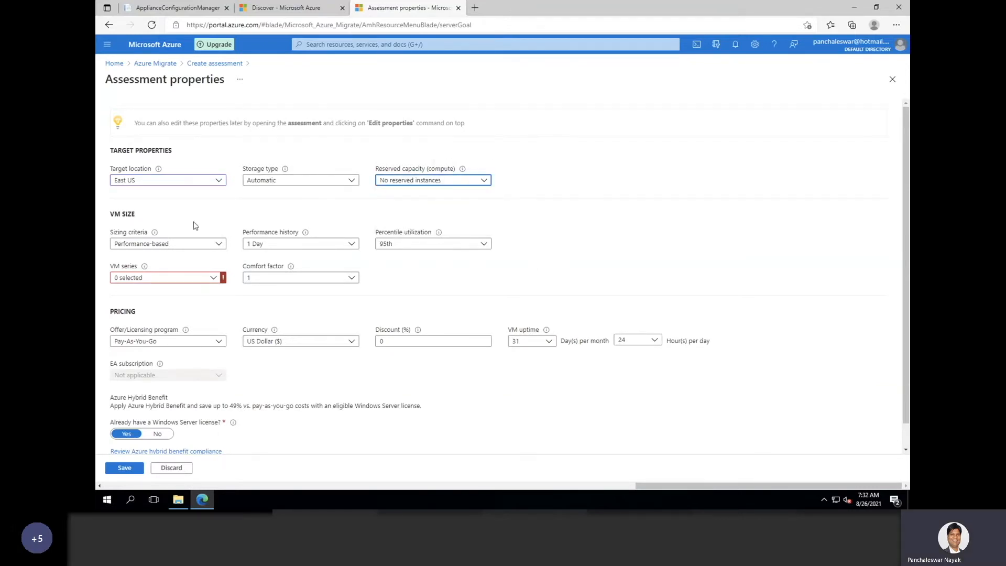
{"action": "left_click", "coordinate": [214, 279]}
{"action": "left_click", "coordinate": [146, 115]}
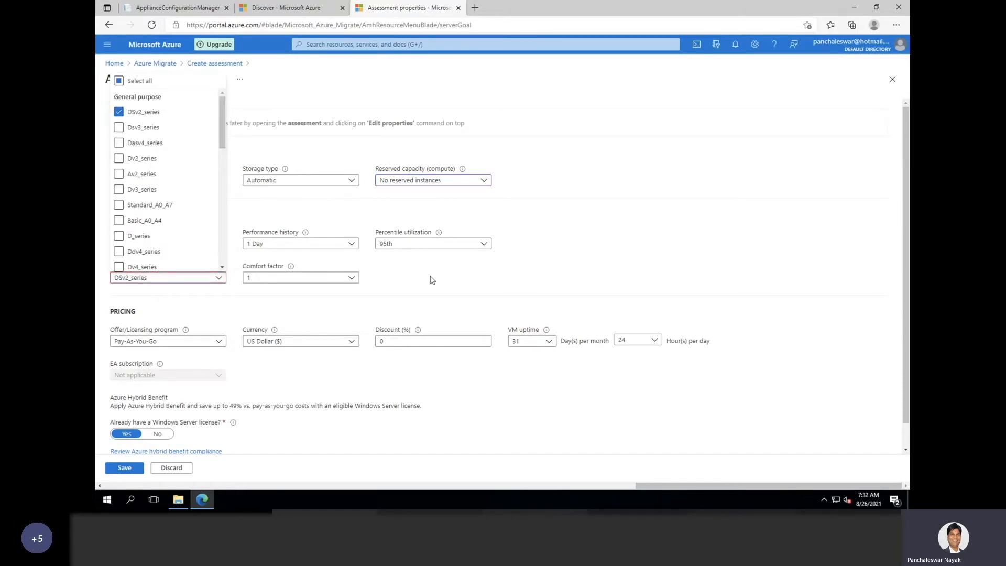
{"action": "left_click", "coordinate": [504, 289]}
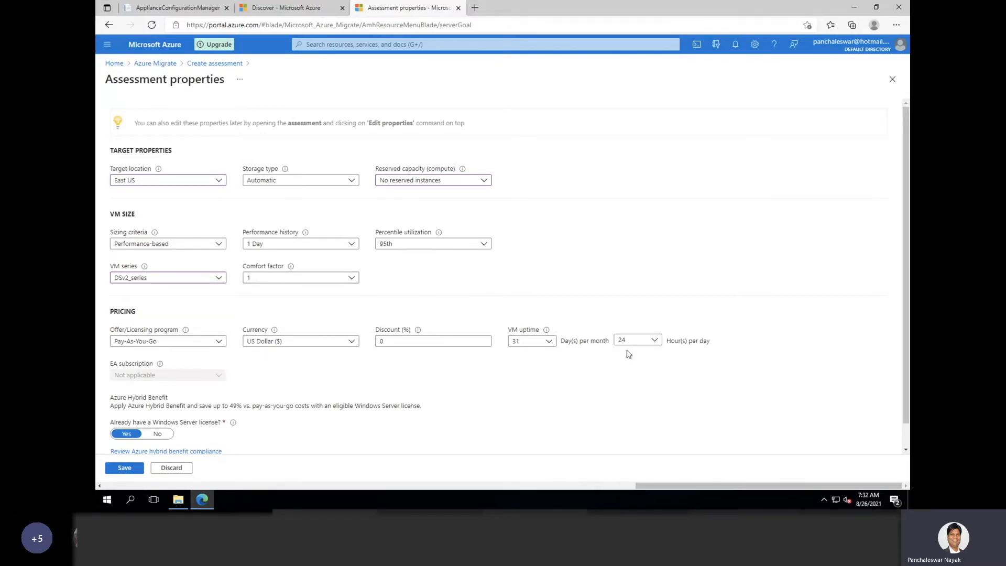
- Review the remaining assessment properties and leave the new assessment without saving, returning to the Azure Migrate page
{"action": "scroll", "coordinate": [317, 422], "scroll_direction": "down", "scroll_amount": 1}
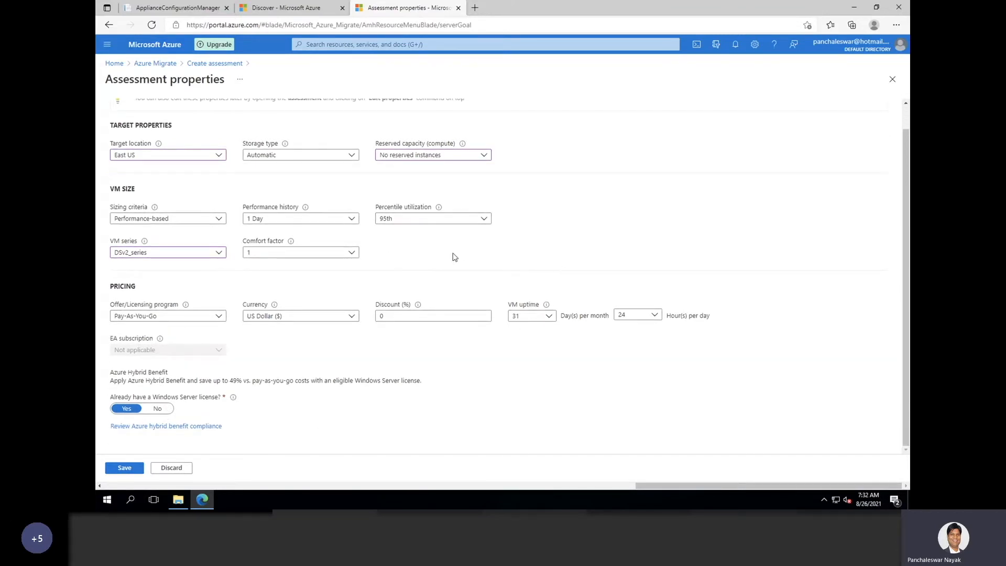
{"action": "scroll", "coordinate": [454, 257], "scroll_direction": "up", "scroll_amount": 1}
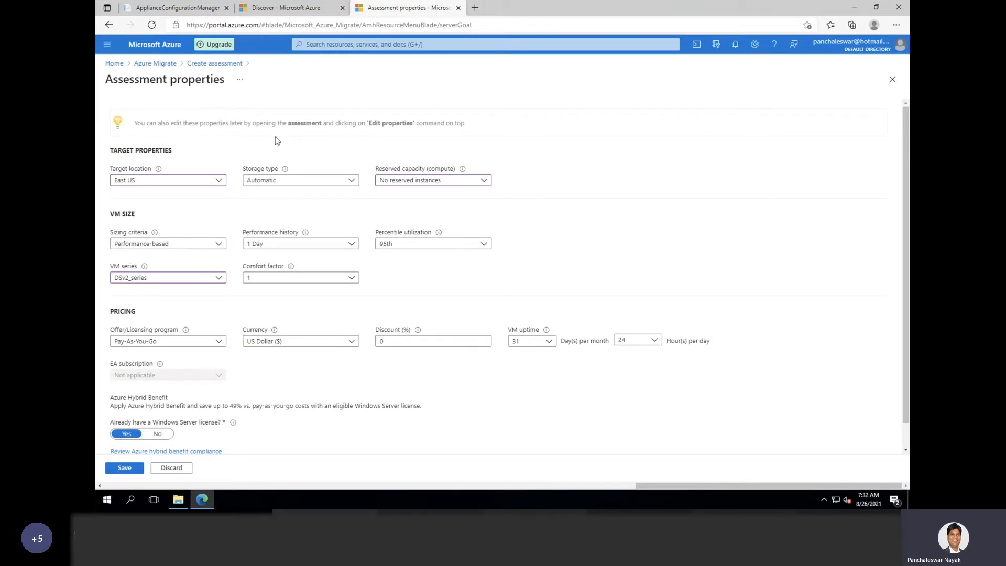
{"action": "left_click", "coordinate": [204, 65]}
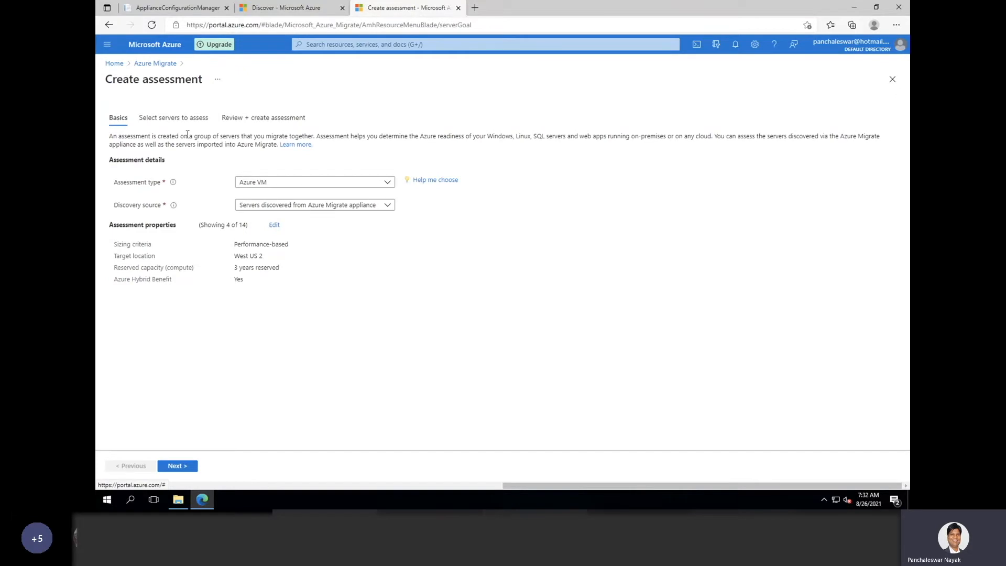
{"action": "left_click", "coordinate": [158, 63]}
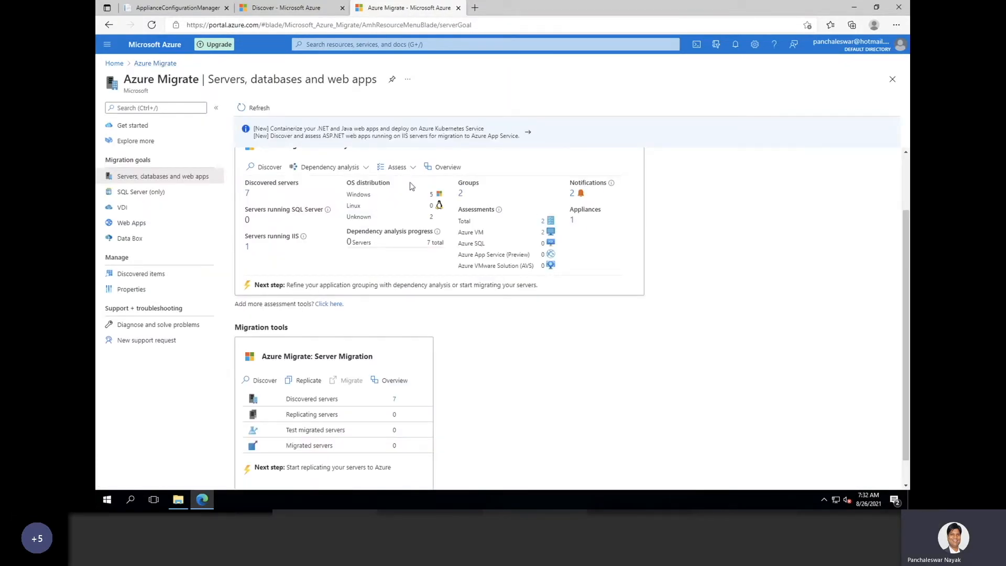
- Open the server groups, inspect the machines in the windows group and return to the groups list
{"action": "left_click", "coordinate": [460, 196]}
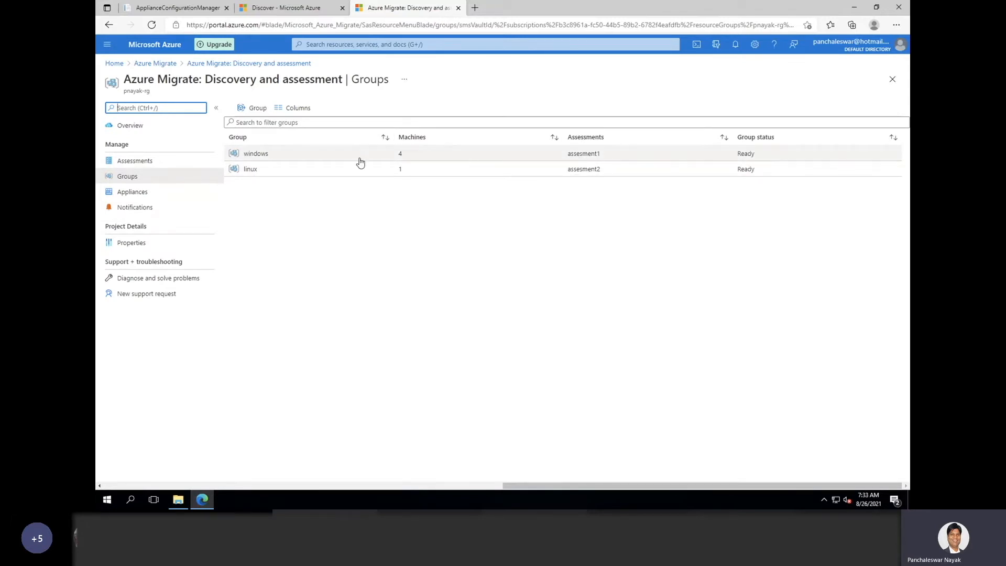
{"action": "left_click", "coordinate": [267, 155]}
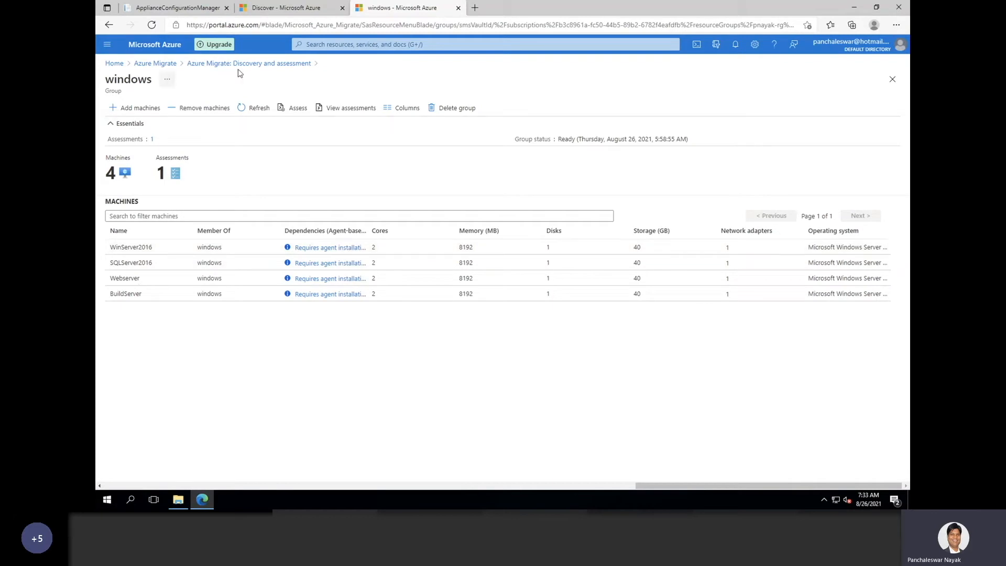
{"action": "left_click", "coordinate": [213, 64]}
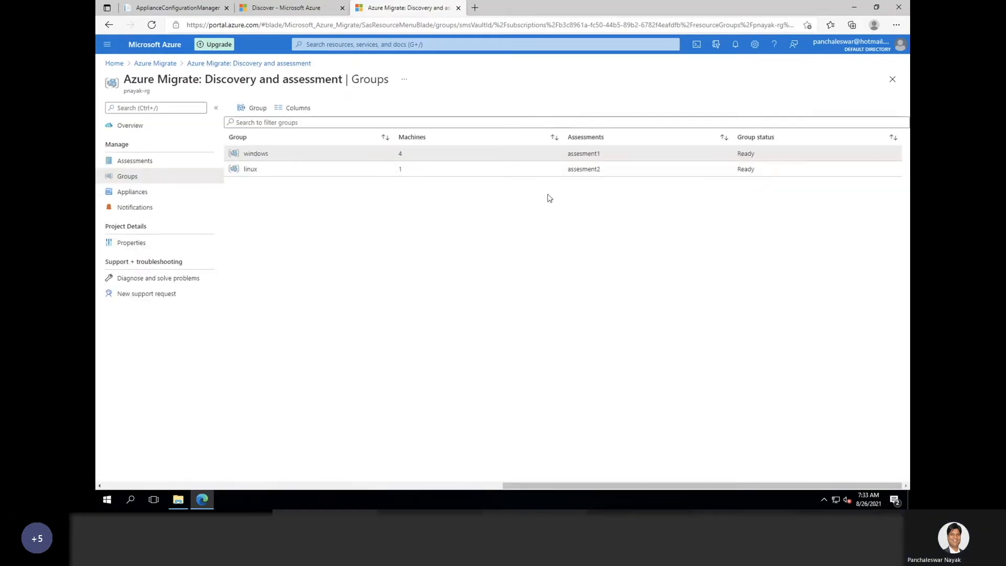
- Inspect the machines in the linux group and return to the Azure Migrate servers page
{"action": "left_click", "coordinate": [252, 170]}
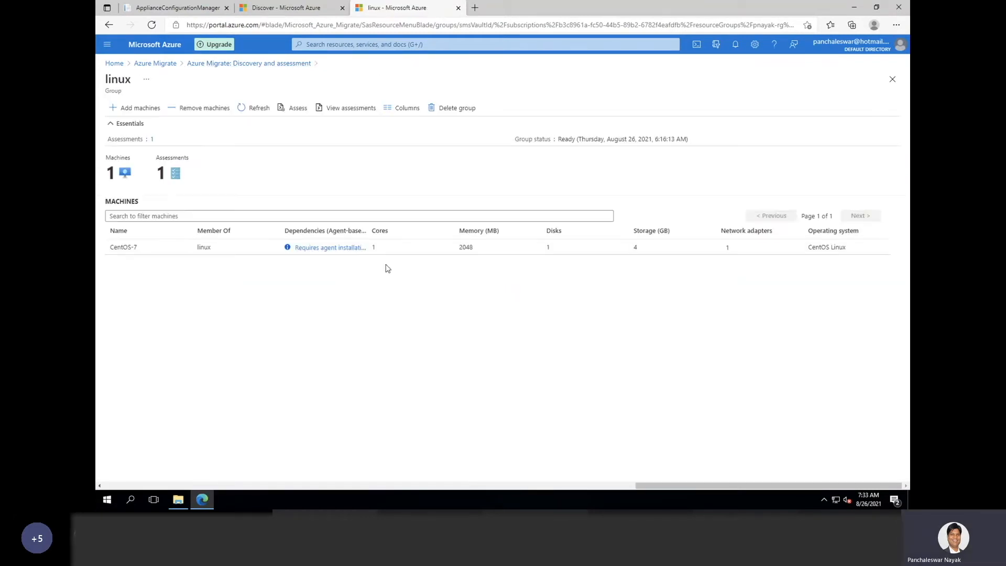
{"action": "left_click", "coordinate": [169, 67]}
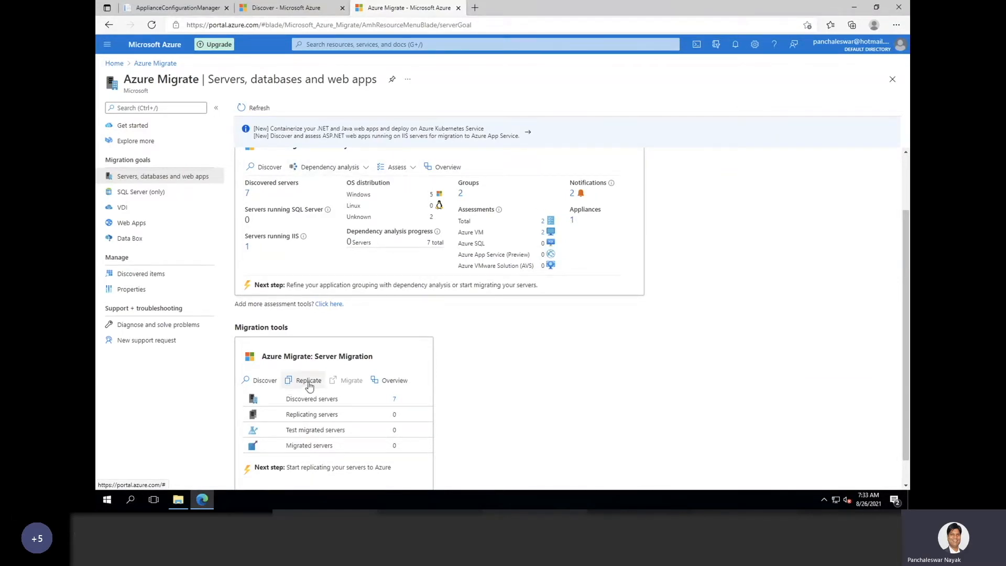
- Start replicating servers with VMware vSphere as the virtualization type and migrate-key as the on-premises appliance, and proceed to the virtual machines
{"action": "scroll", "coordinate": [530, 350], "scroll_direction": "down", "scroll_amount": 1}
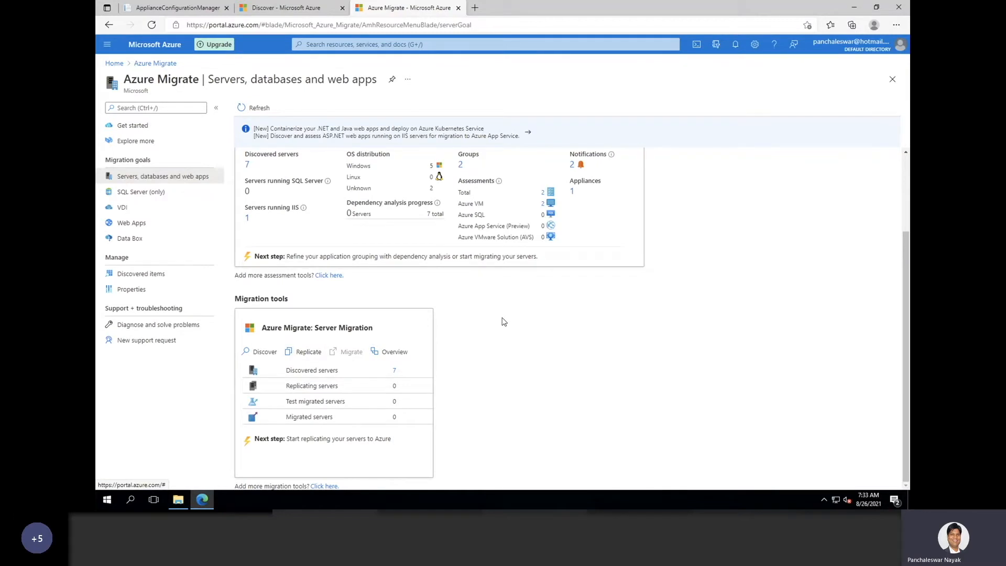
{"action": "left_click", "coordinate": [308, 352]}
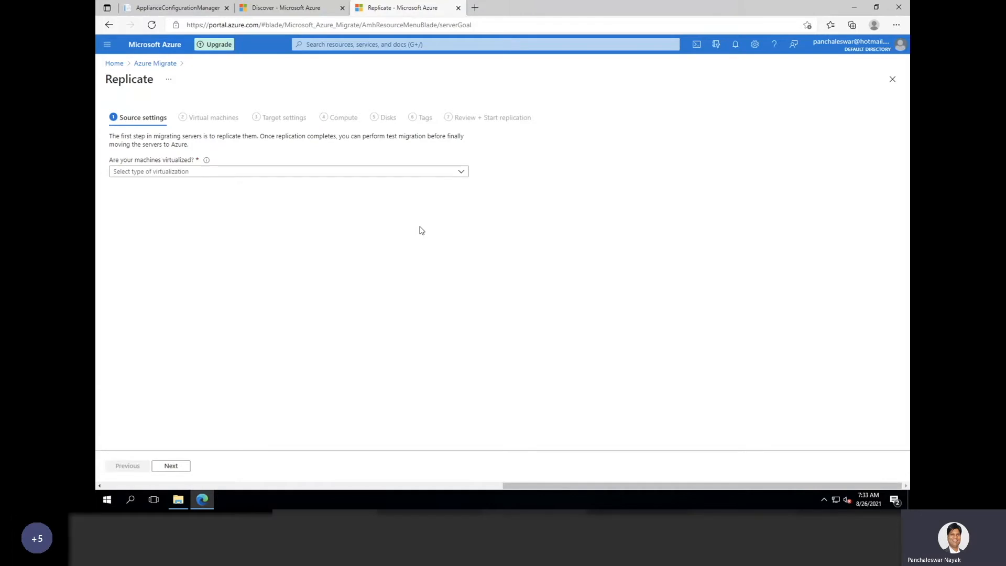
{"action": "left_click", "coordinate": [463, 179]}
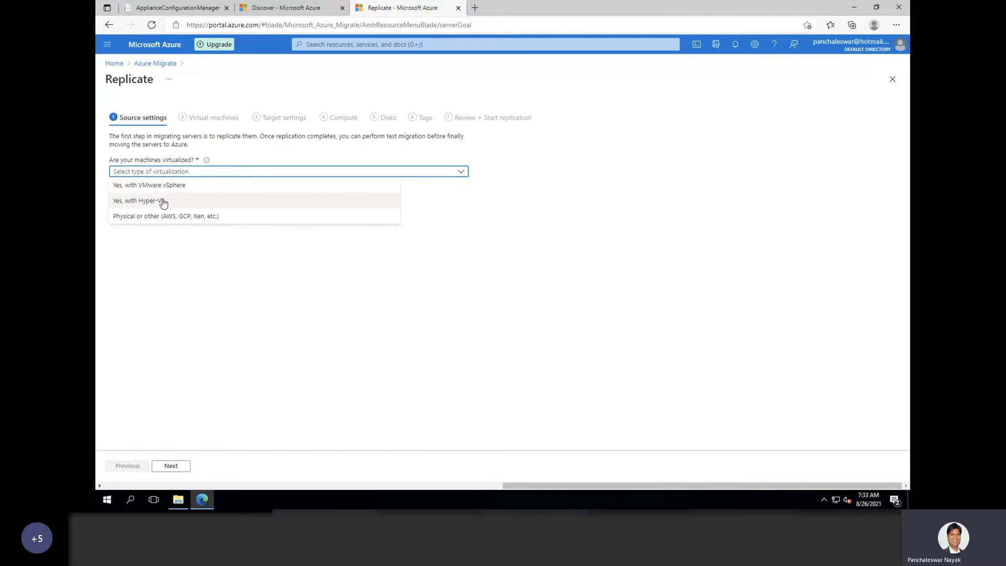
{"action": "left_click", "coordinate": [174, 186]}
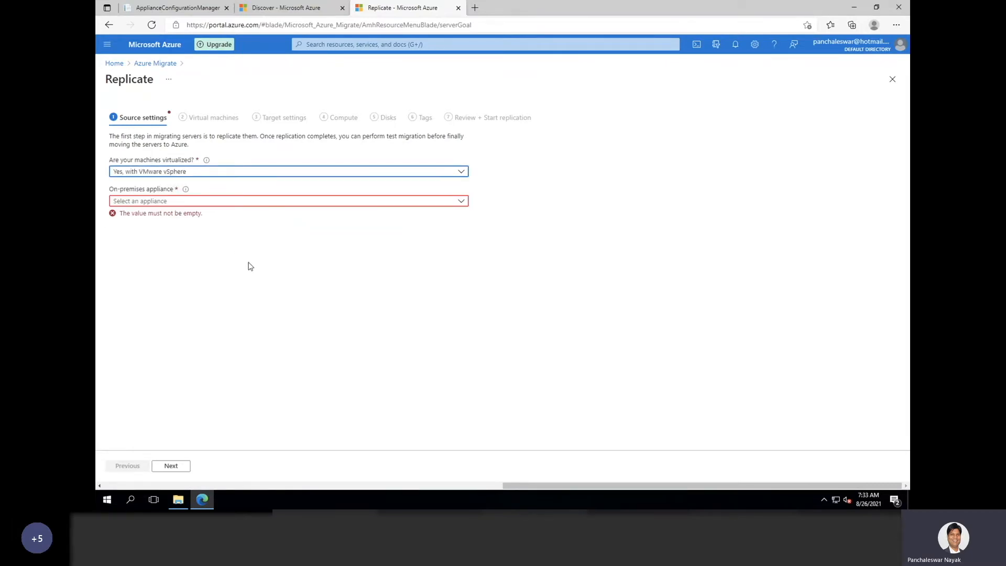
{"action": "left_click", "coordinate": [171, 205]}
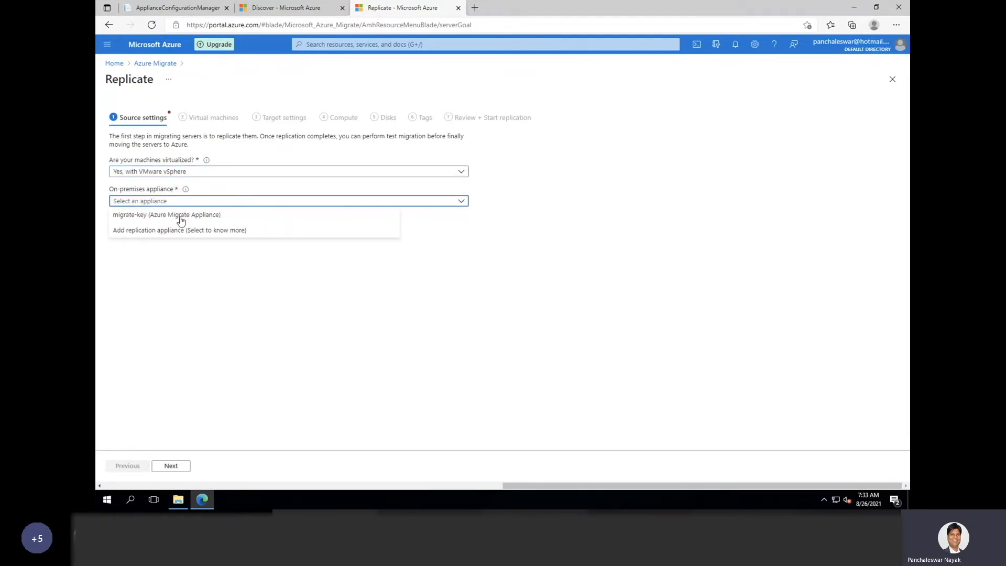
{"action": "left_click", "coordinate": [167, 215]}
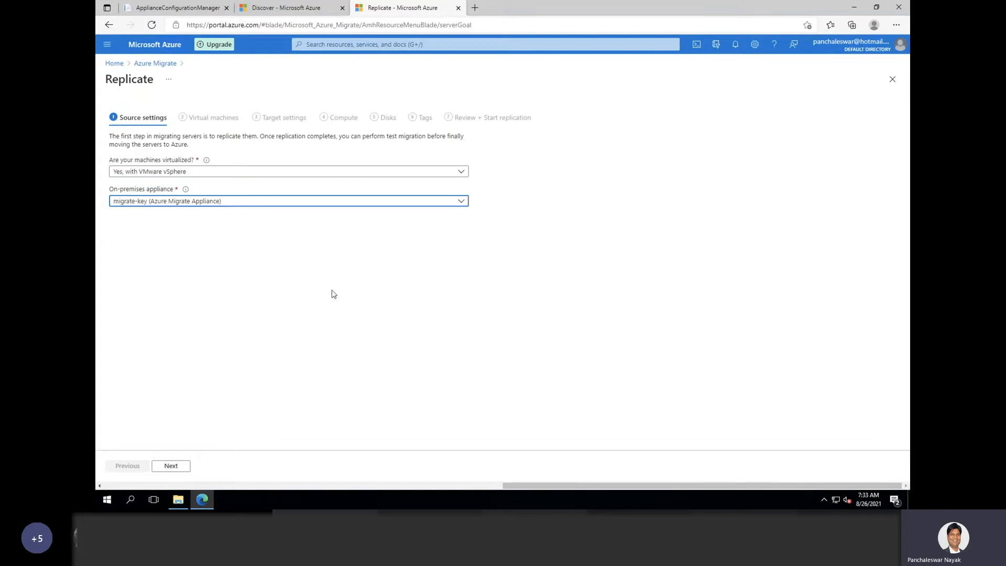
{"action": "left_click", "coordinate": [175, 466]}
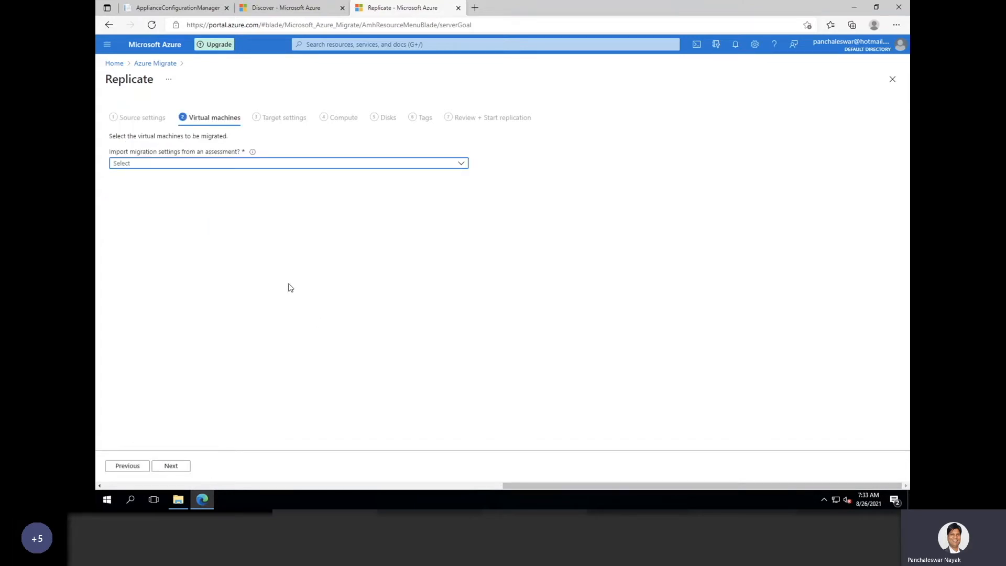
- Apply migration settings from an Azure Migrate assessment, choosing the windows group and assesment1
{"action": "left_click", "coordinate": [205, 164]}
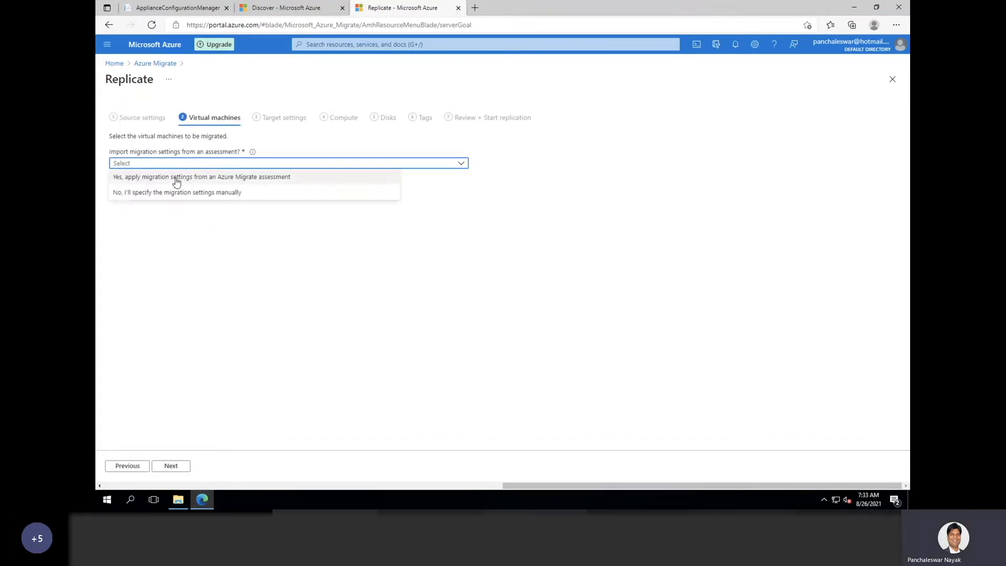
{"action": "left_click", "coordinate": [183, 178]}
{"action": "left_click", "coordinate": [163, 259]}
{"action": "left_click", "coordinate": [128, 286]}
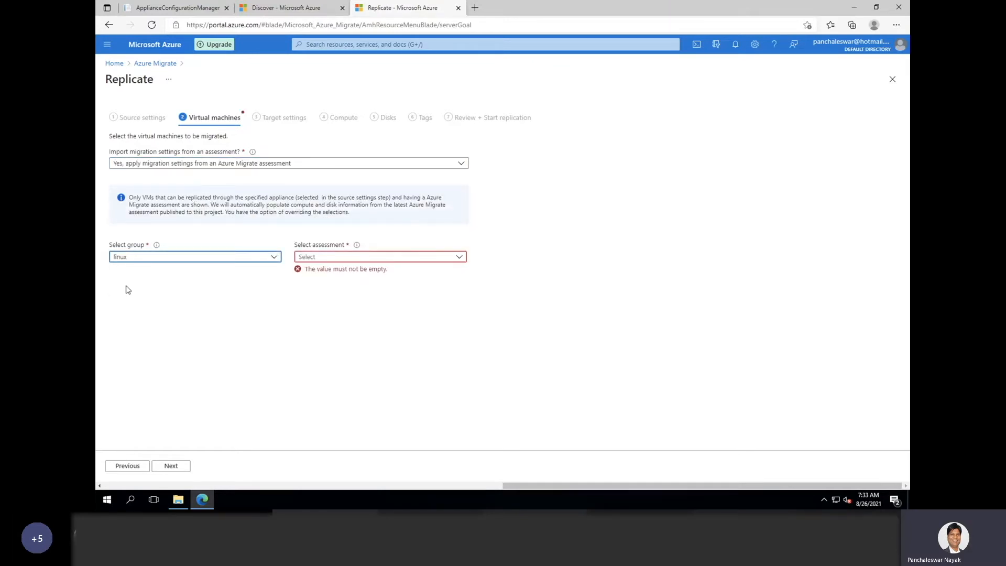
{"action": "left_click", "coordinate": [274, 261]}
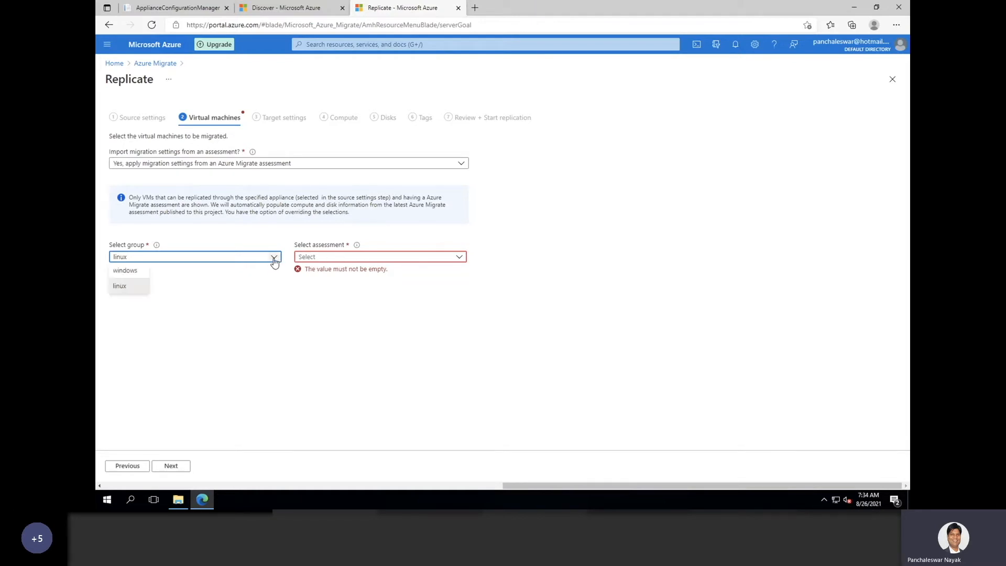
{"action": "left_click", "coordinate": [138, 272]}
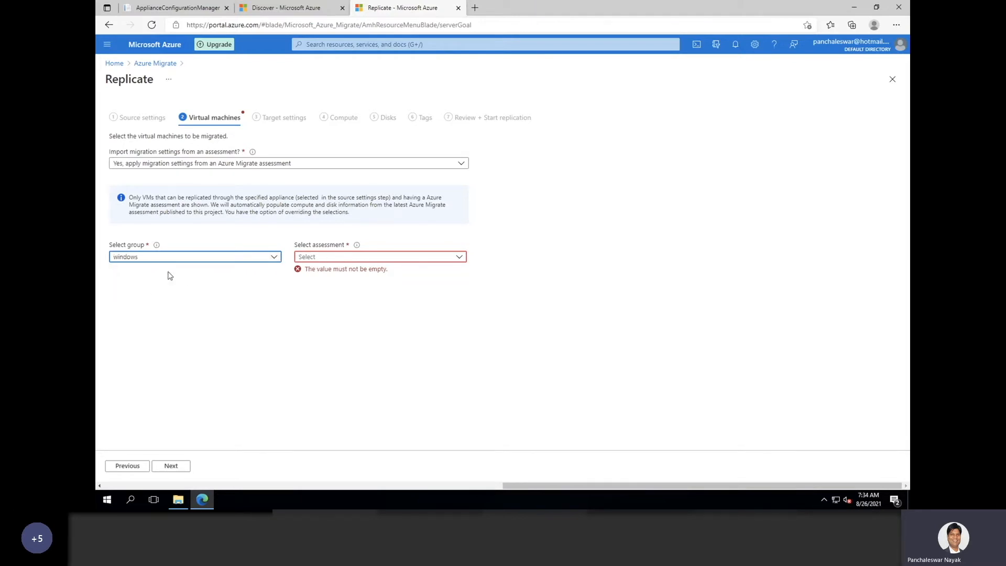
{"action": "left_click", "coordinate": [375, 257]}
{"action": "left_click", "coordinate": [325, 271]}
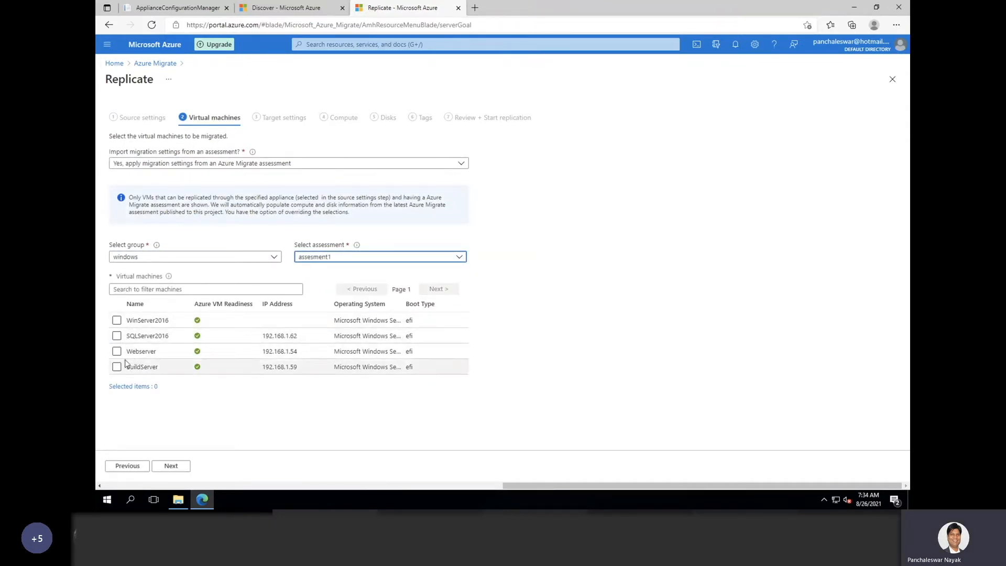
- Select the Webserver machine for migration and continue to the target settings
{"action": "left_click", "coordinate": [116, 352]}
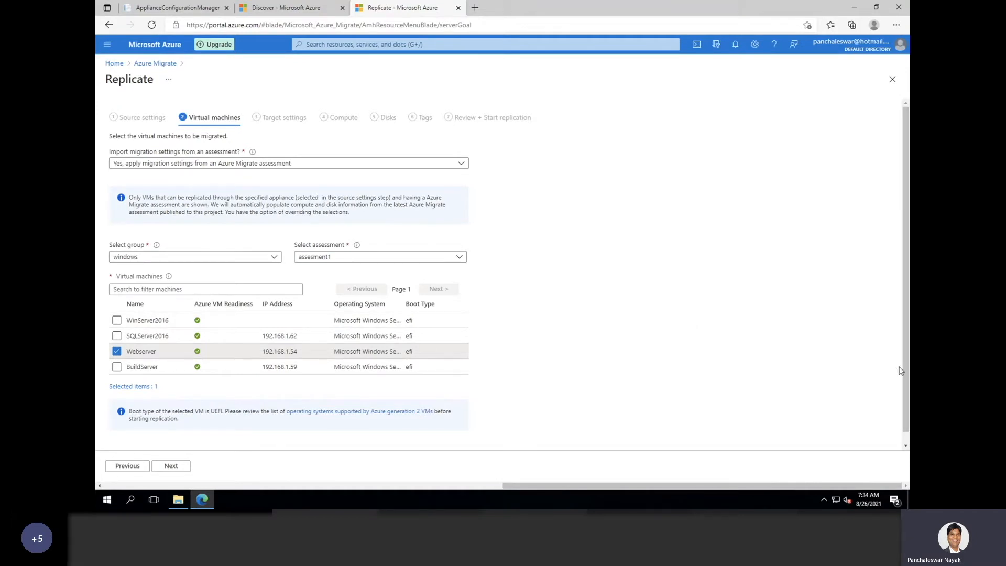
{"action": "left_click_drag", "start_coordinate": [905, 364], "coordinate": [902, 386]}
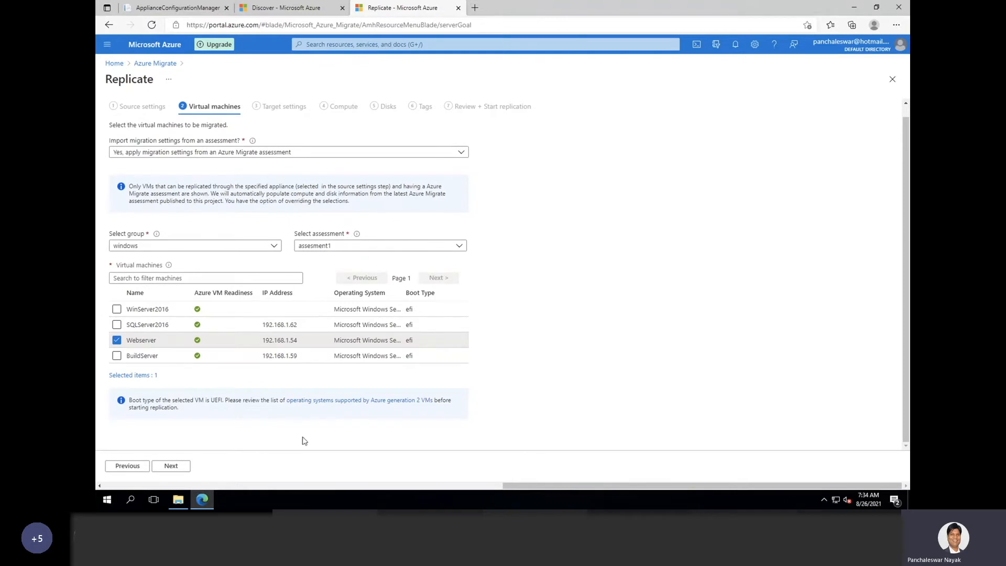
{"action": "left_click", "coordinate": [172, 466]}
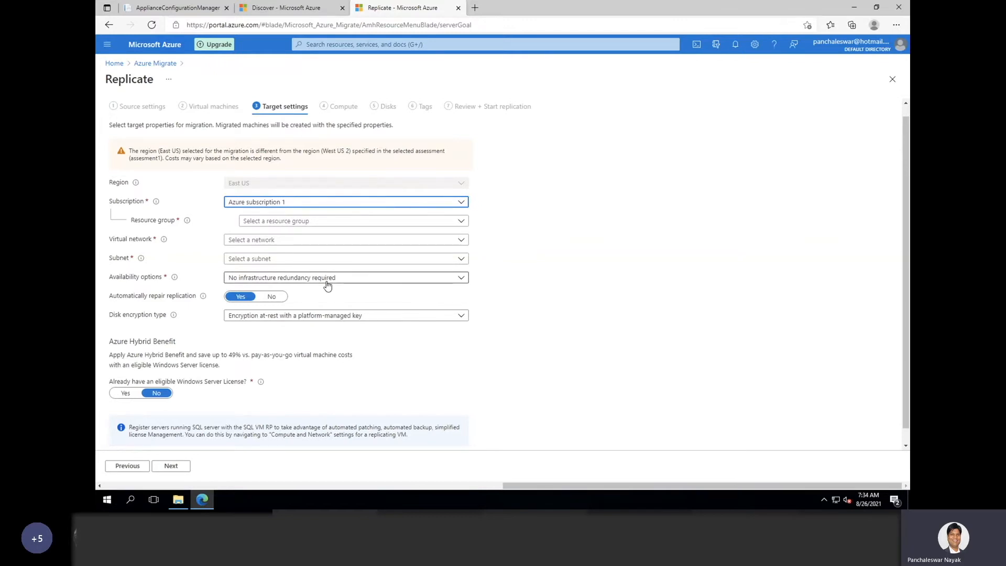
- Set the target resource group to the migration project's own group and check the available virtual networks without choosing one
{"action": "left_click", "coordinate": [461, 222]}
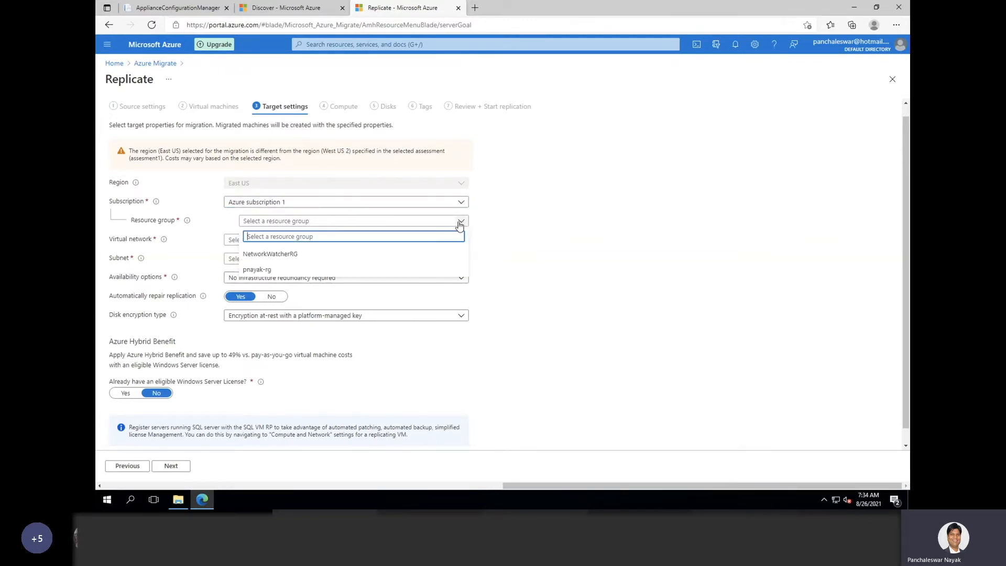
{"action": "left_click", "coordinate": [271, 270]}
{"action": "left_click", "coordinate": [284, 243]}
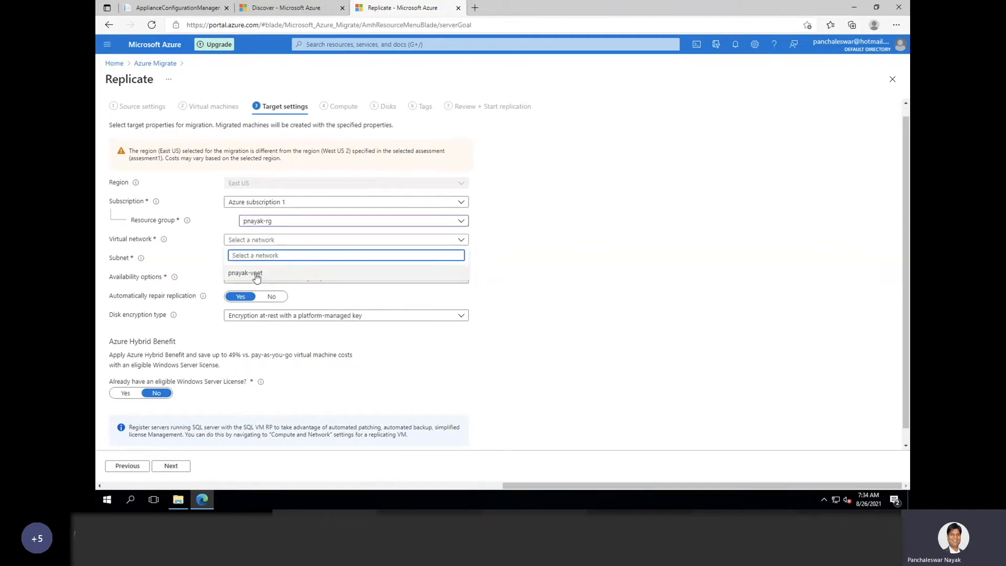
{"action": "left_click", "coordinate": [575, 245]}
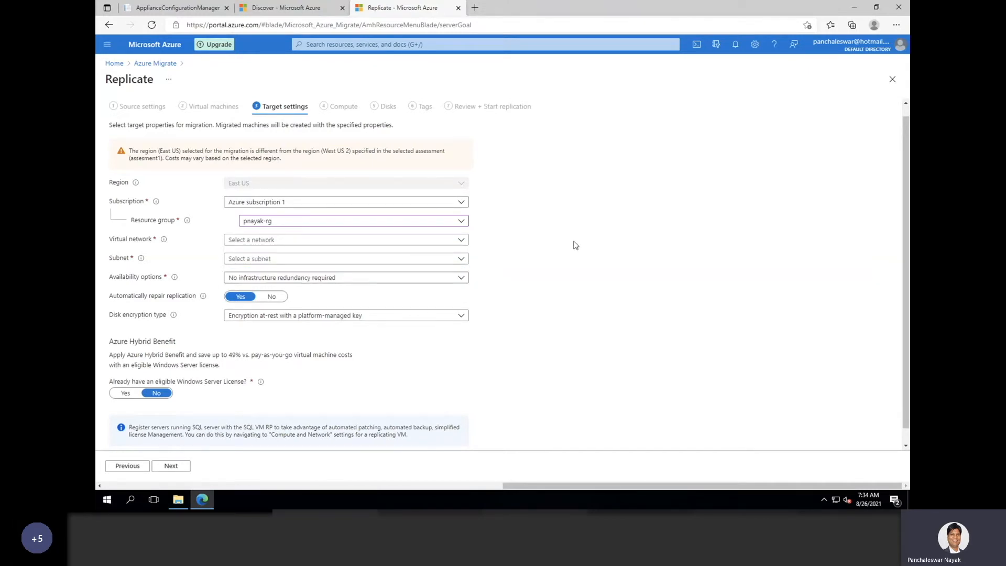
- Open the Azure portal home page at portal.azure.com in a new browser tab
{"action": "left_click", "coordinate": [475, 8]}
{"action": "type", "text": "po"}
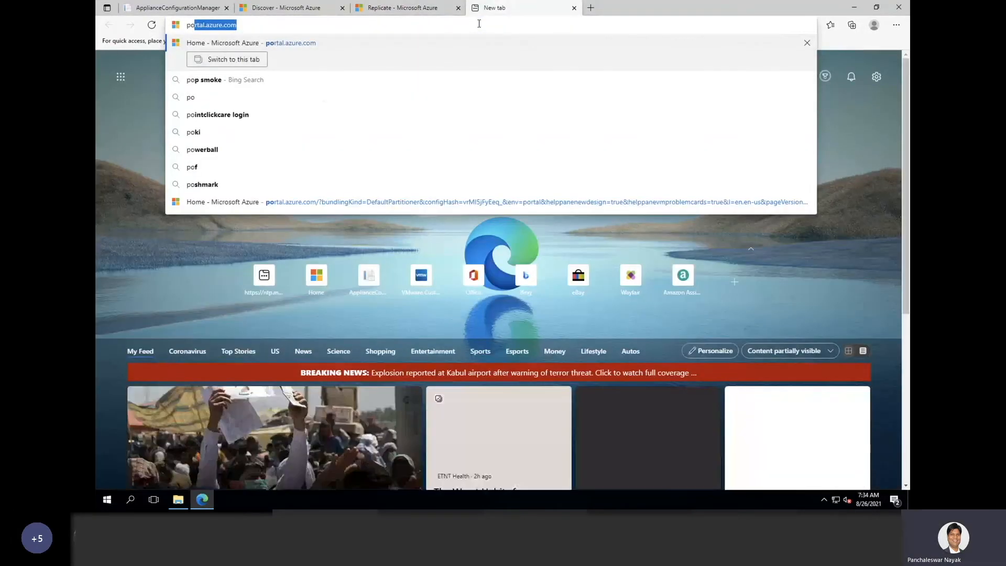
{"action": "key", "text": "Return"}
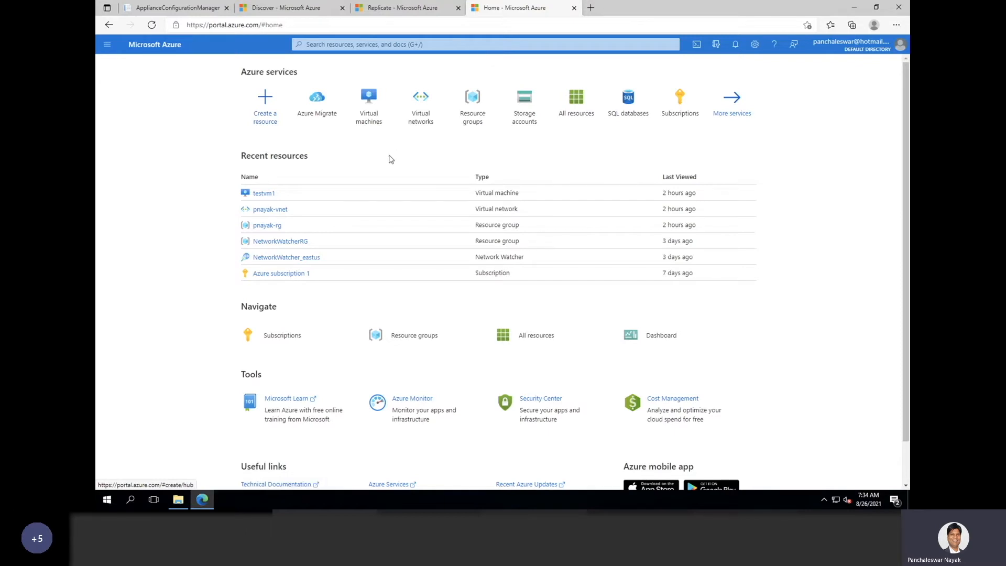
{"action": "left_click", "coordinate": [107, 44]}
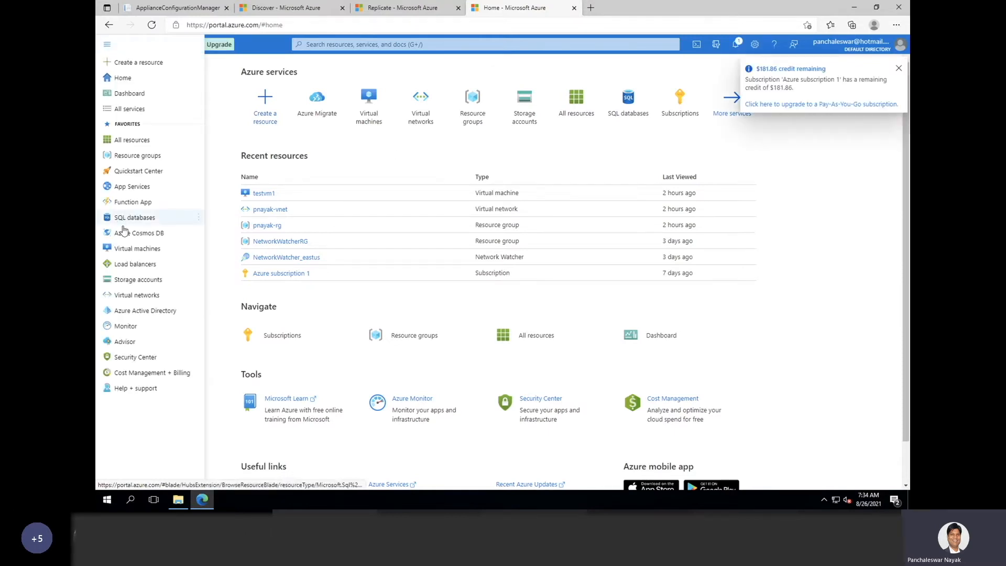
{"action": "left_click", "coordinate": [350, 44]}
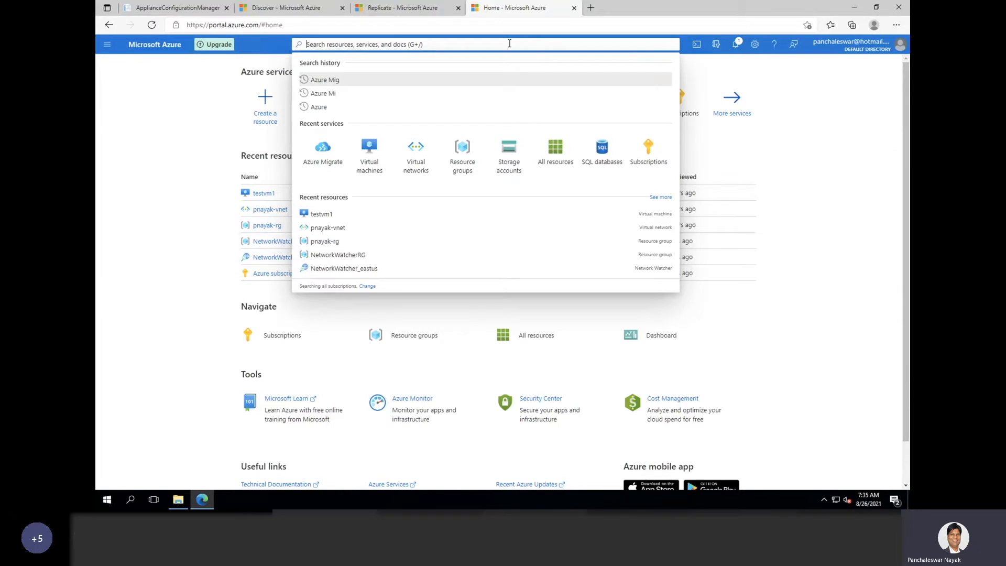
{"action": "type", "text": "Virtual"}
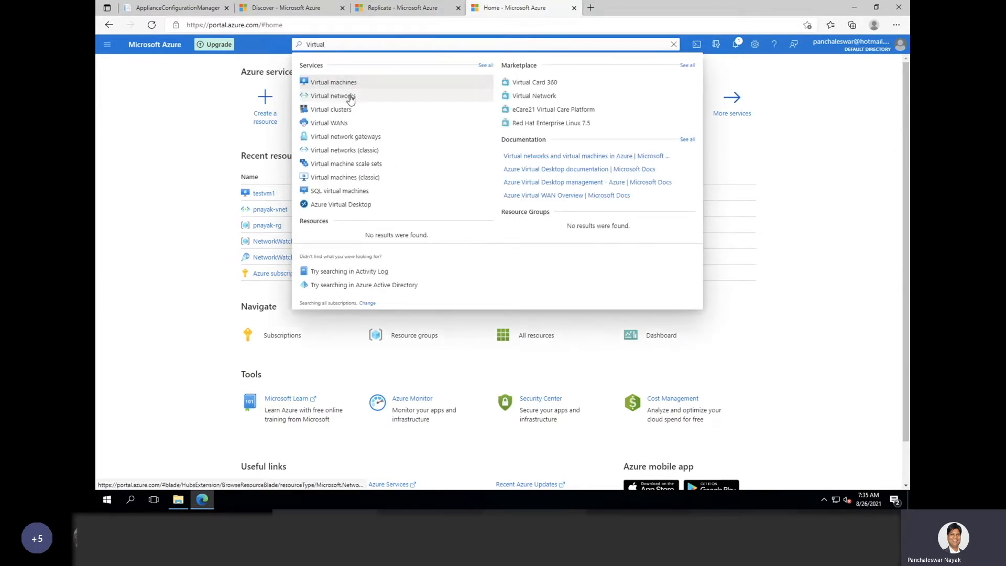
{"action": "left_click", "coordinate": [849, 145]}
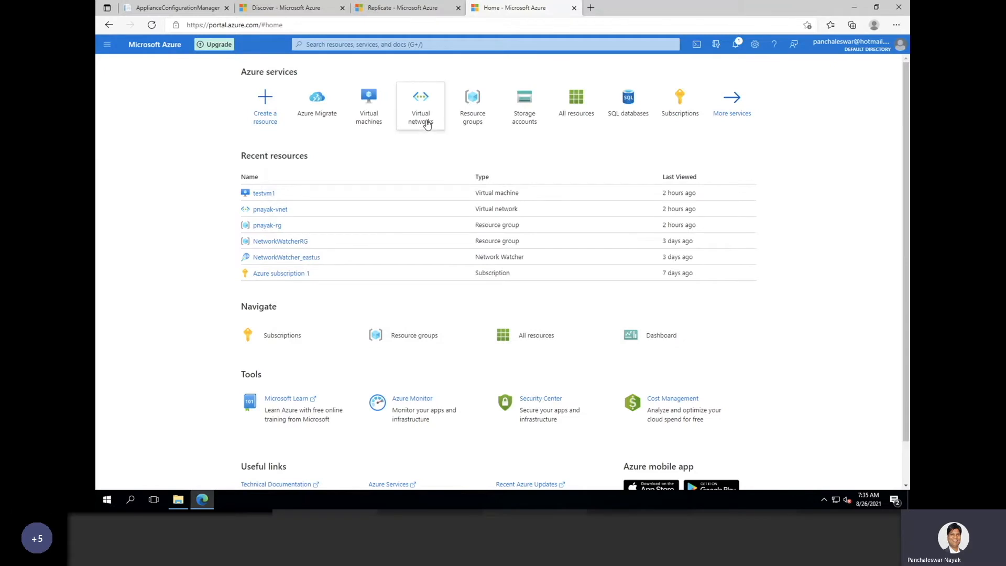
- Start a new virtual network named test-vnet in the migration project's resource group and continue to its IP address settings
{"action": "left_click", "coordinate": [425, 124]}
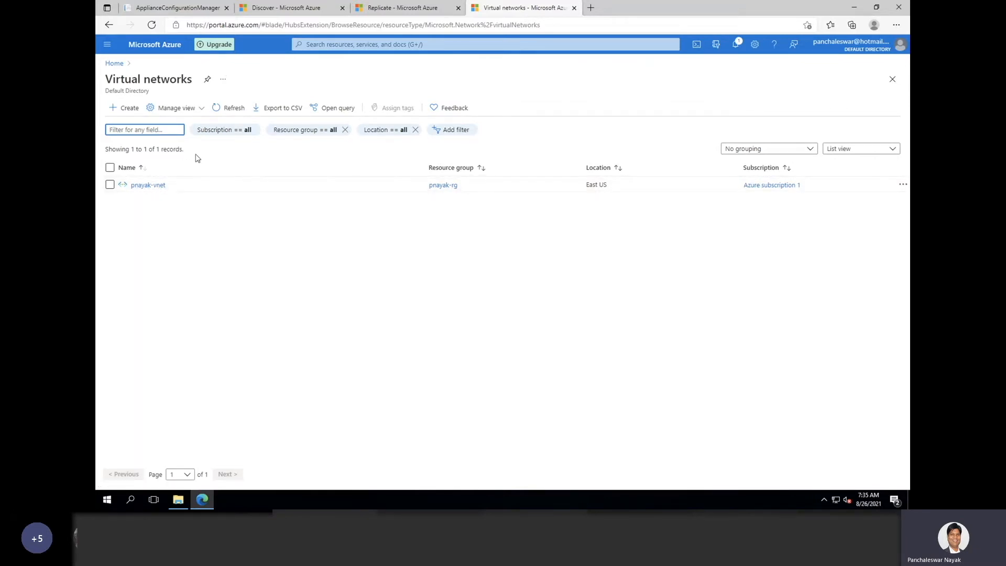
{"action": "left_click", "coordinate": [129, 109]}
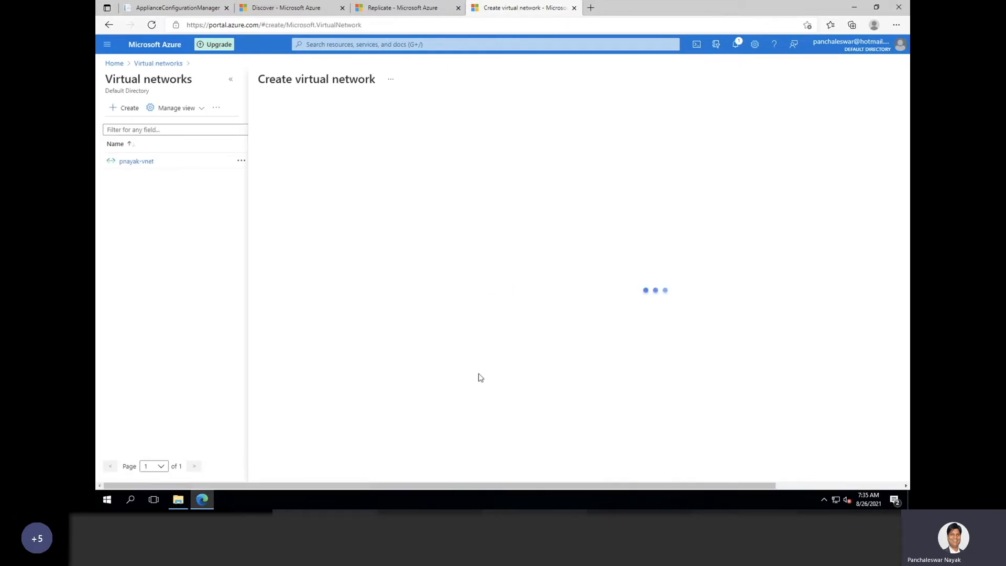
{"action": "left_click", "coordinate": [398, 214]}
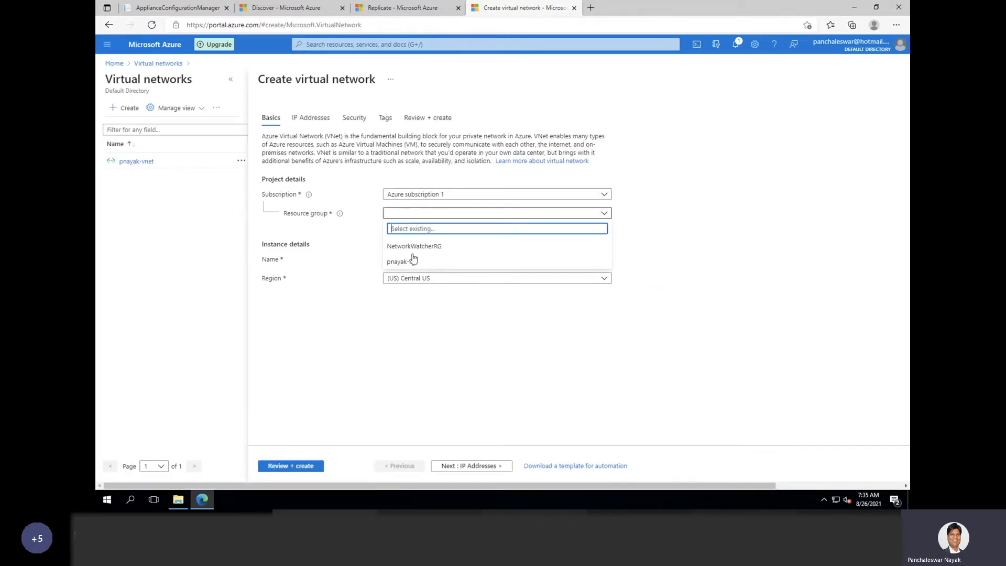
{"action": "left_click", "coordinate": [420, 261]}
{"action": "left_click", "coordinate": [431, 259]}
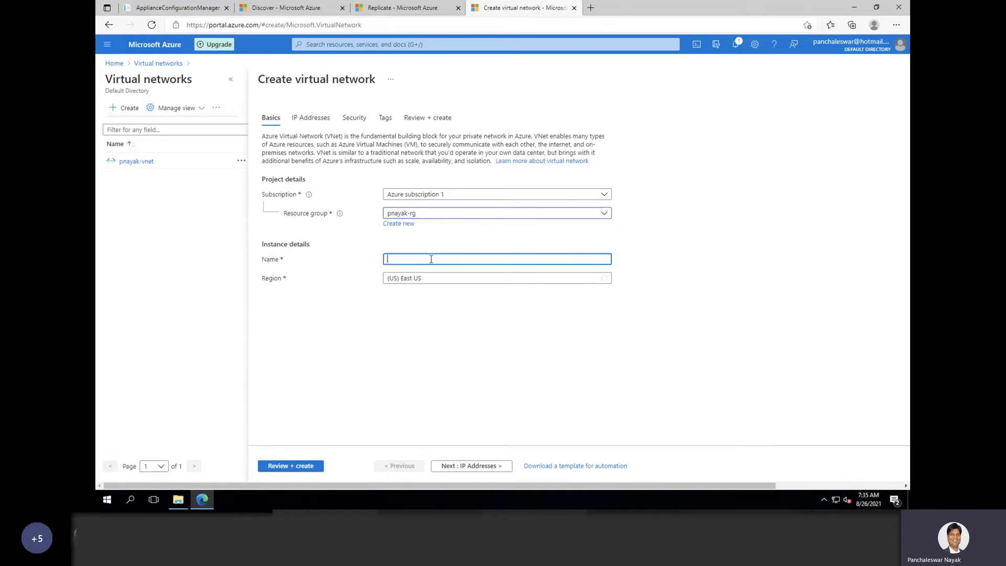
{"action": "type", "text": "test-vnet"}
{"action": "left_click", "coordinate": [491, 467]}
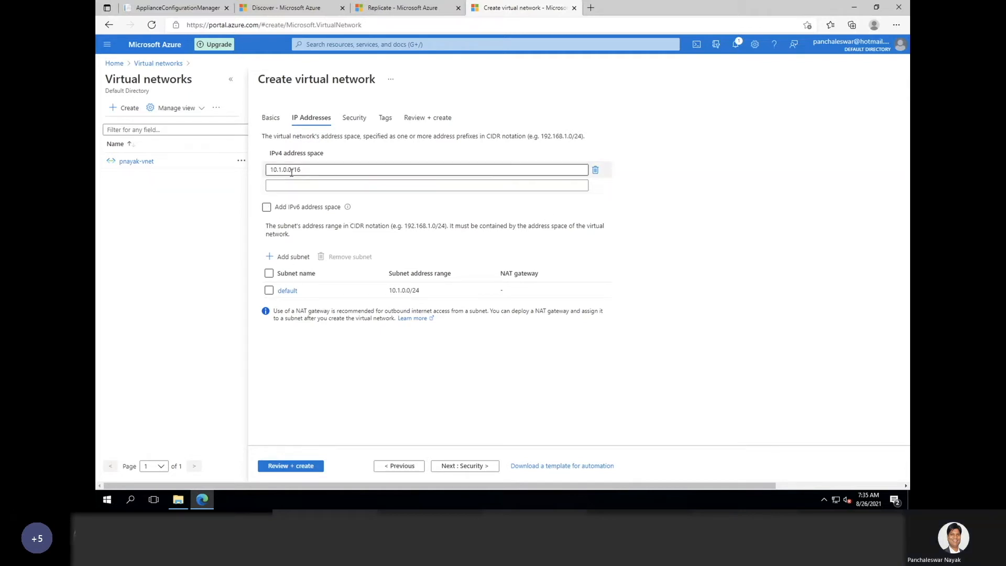
- Add a subnet named subnet-dmz with the address range 10.1.1.0/24 to the new virtual network
{"action": "left_click", "coordinate": [288, 257]}
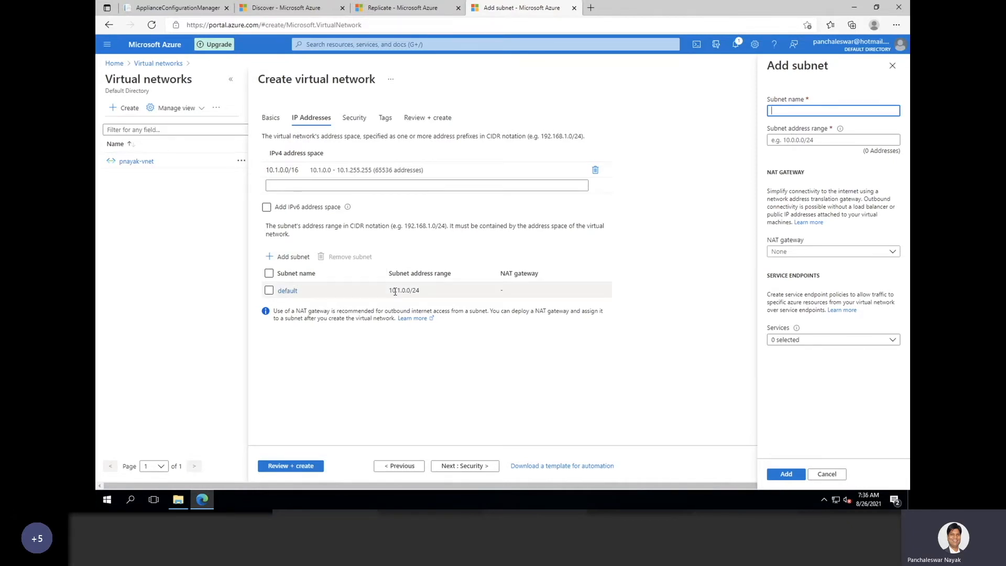
{"action": "left_click", "coordinate": [838, 110]}
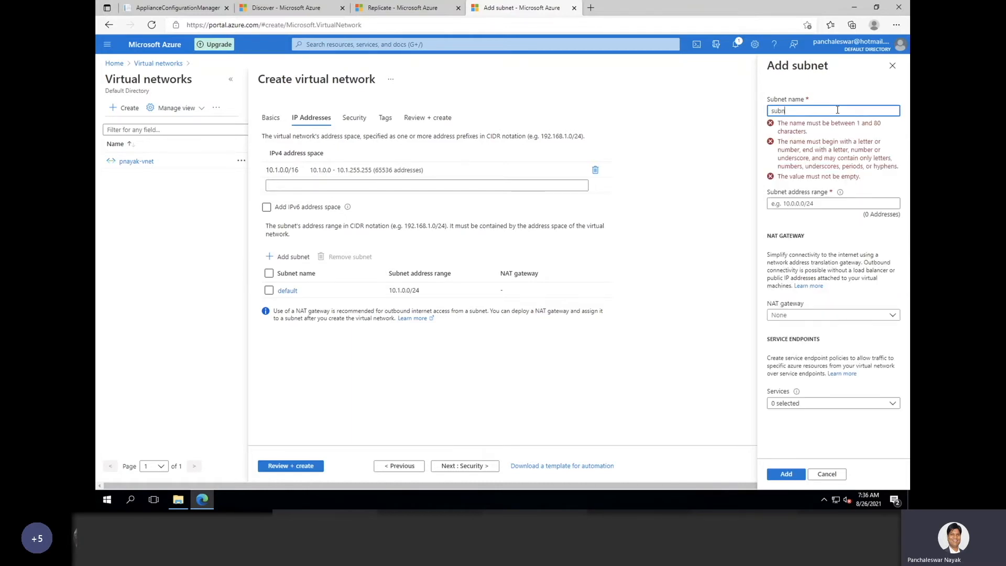
{"action": "type", "text": "subnet-dmz"}
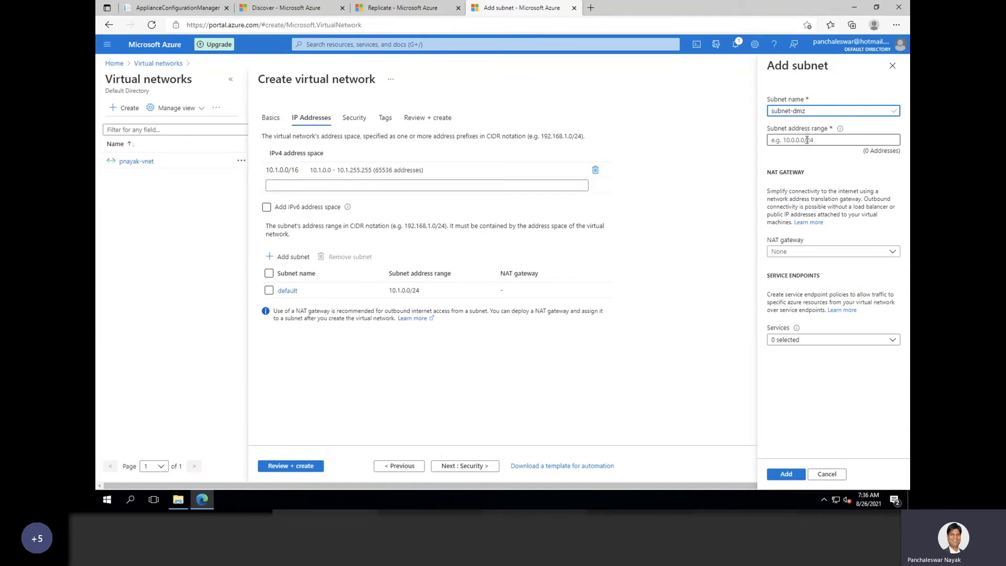
{"action": "left_click", "coordinate": [807, 140]}
{"action": "type", "text": "10"}
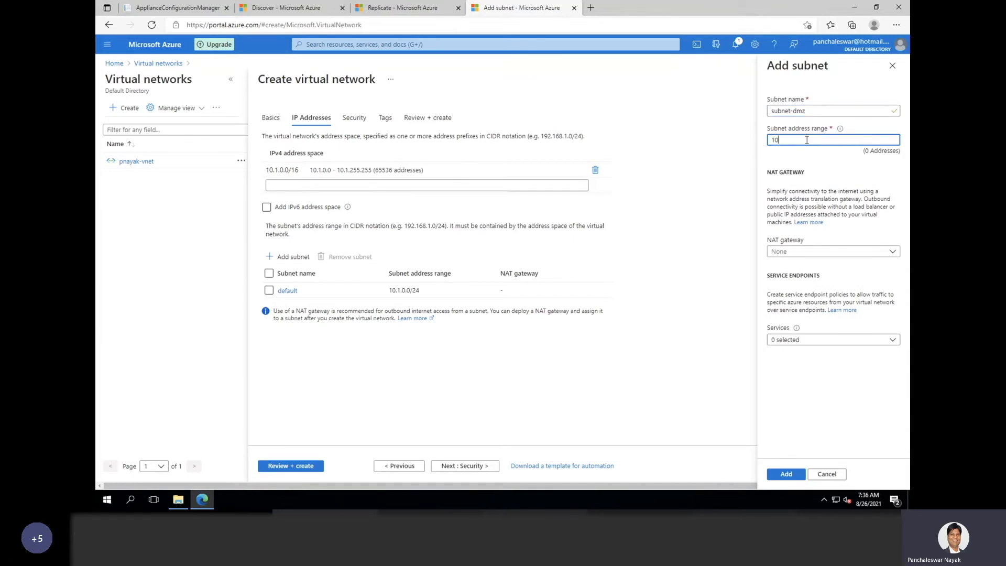
{"action": "type", "text": ".1."}
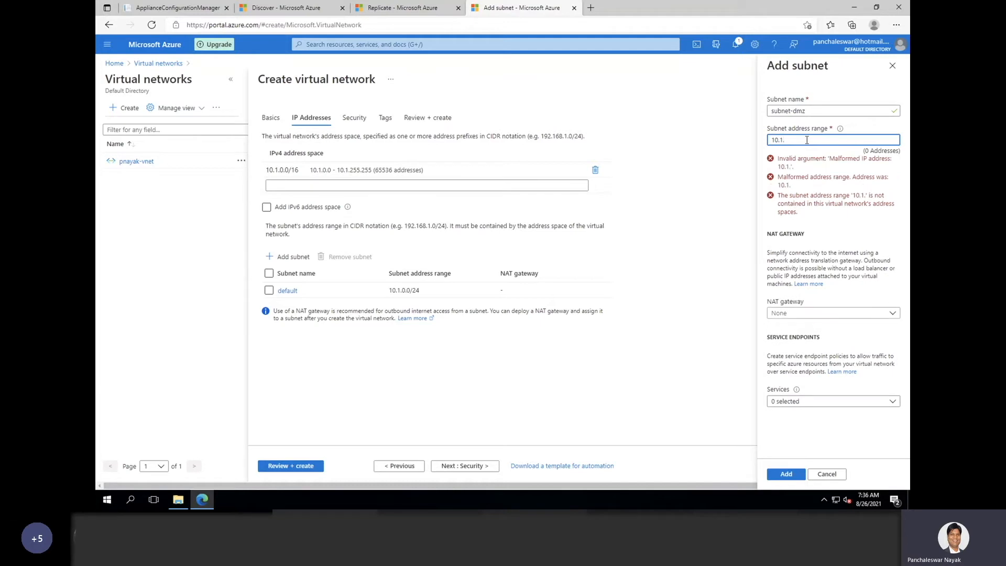
{"action": "type", "text": "2"}
{"action": "key", "text": "BackSpace"}
{"action": "key", "text": "BackSpace"}
{"action": "type", "text": ".1."}
{"action": "key", "text": "BackSpace"}
{"action": "key", "text": "BackSpace"}
{"action": "type", "text": "0/24"}
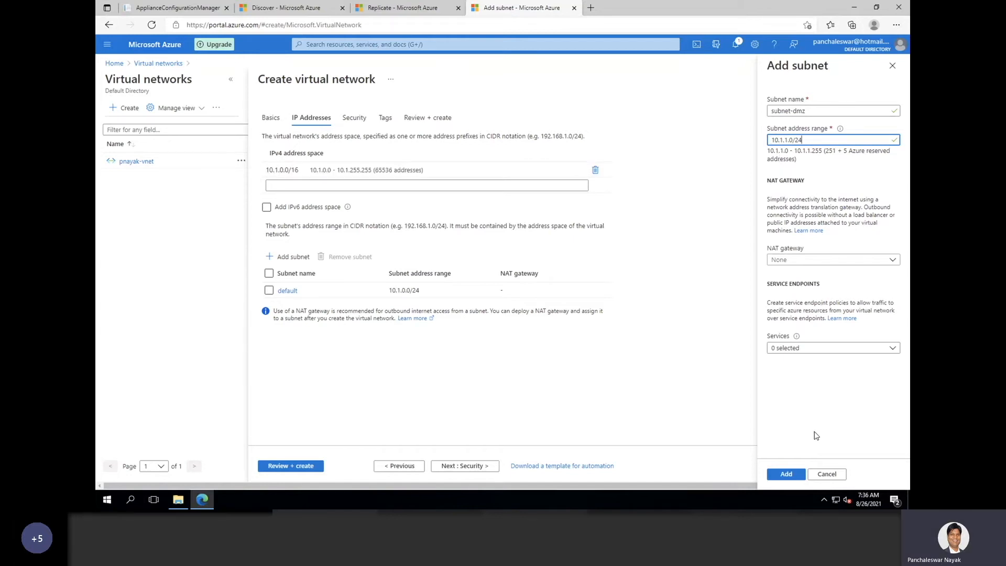
{"action": "left_click", "coordinate": [789, 479]}
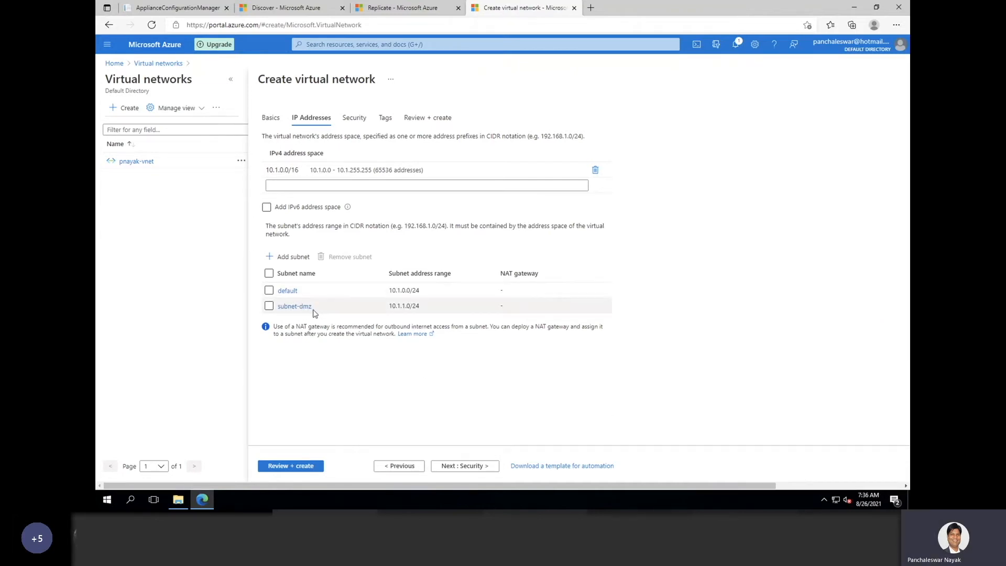
- Review the new virtual network with the default security settings and no tags, and return to the virtual networks list without creating it
{"action": "left_click", "coordinate": [474, 470]}
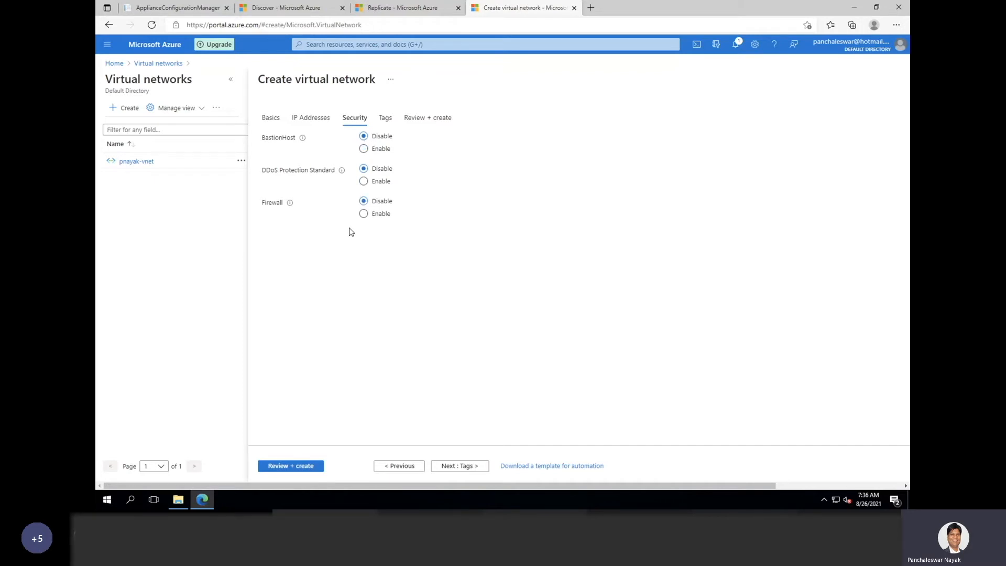
{"action": "left_click", "coordinate": [465, 467]}
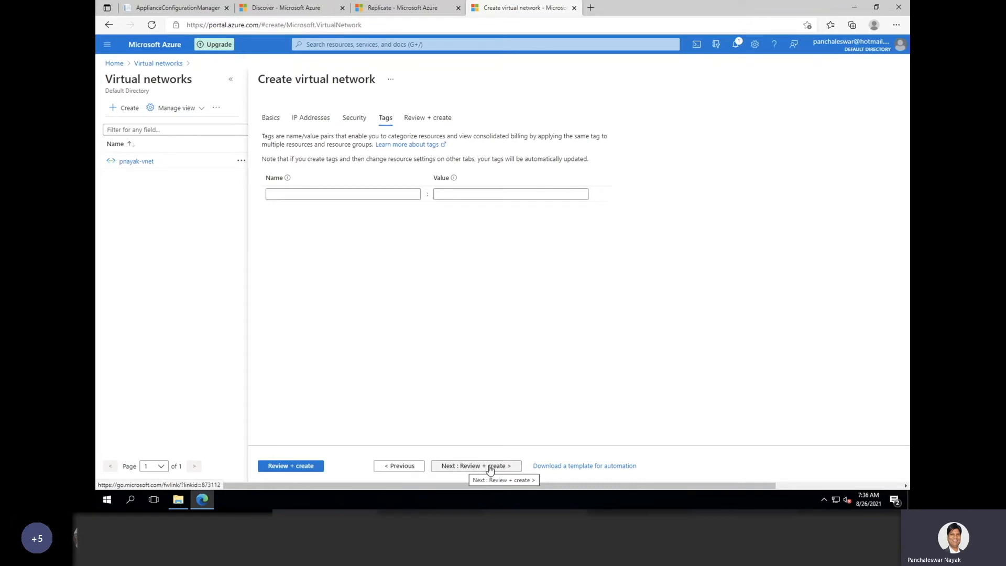
{"action": "left_click", "coordinate": [489, 467]}
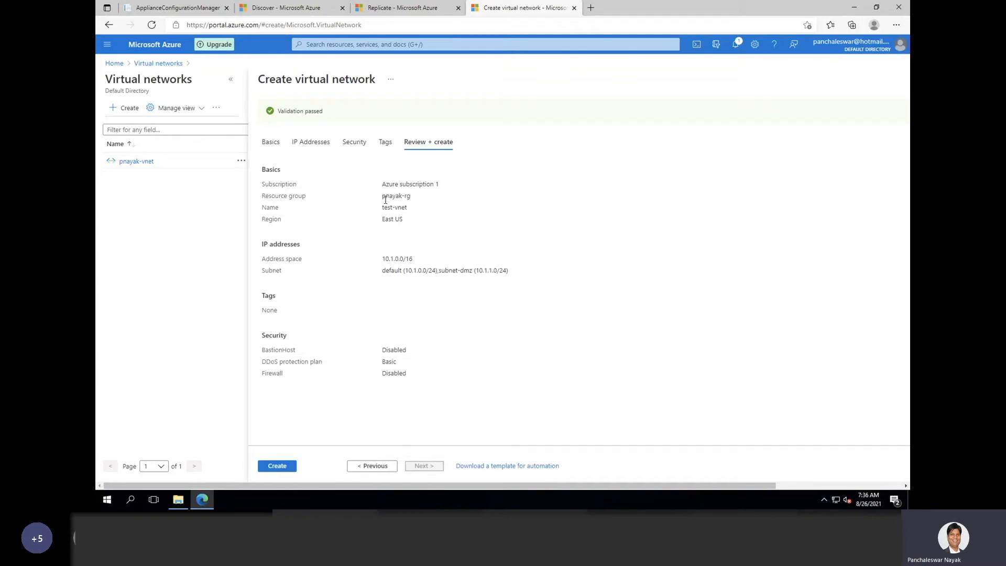
{"action": "left_click_drag", "start_coordinate": [382, 196], "coordinate": [412, 214]}
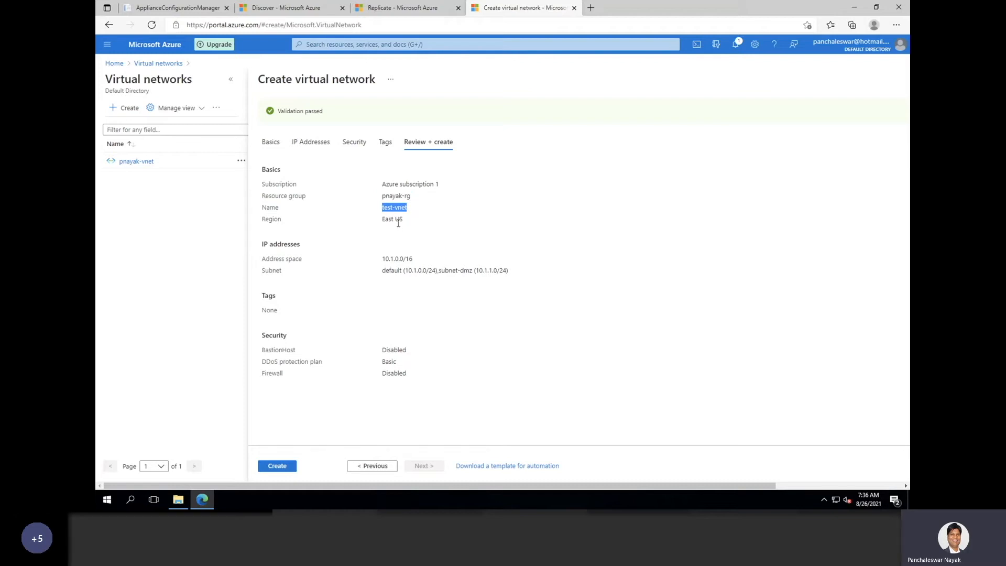
{"action": "left_click_drag", "start_coordinate": [384, 260], "coordinate": [409, 256]}
{"action": "left_click", "coordinate": [368, 465]}
{"action": "left_click", "coordinate": [400, 466]}
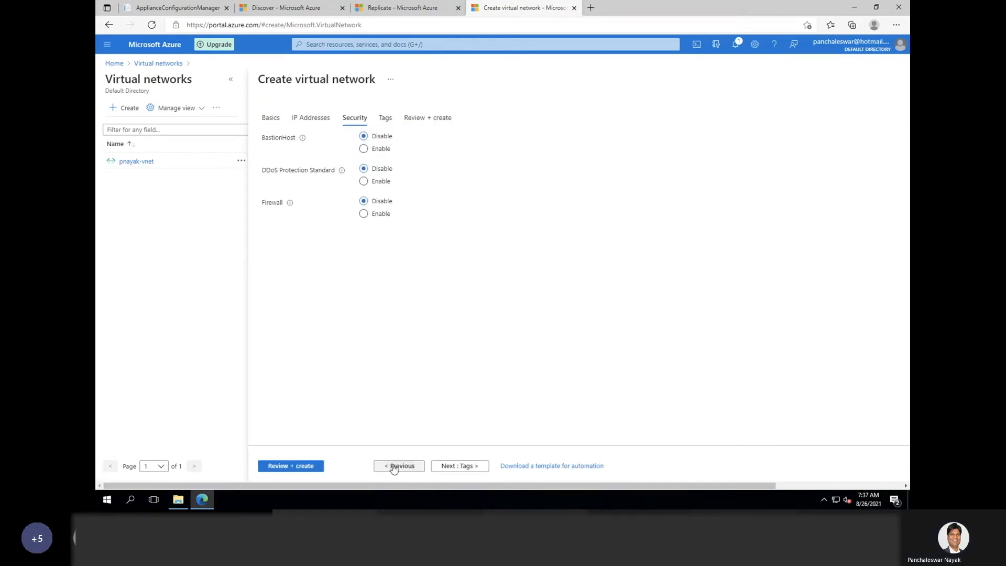
{"action": "left_click", "coordinate": [168, 63]}
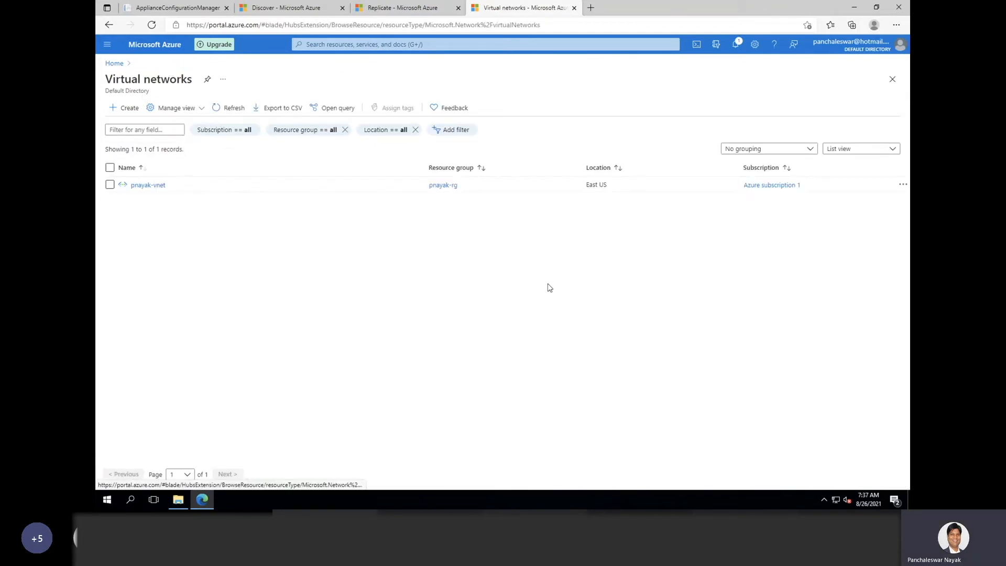
- Open the existing virtual network and examine its overview, address space and subnets
{"action": "left_click", "coordinate": [149, 185]}
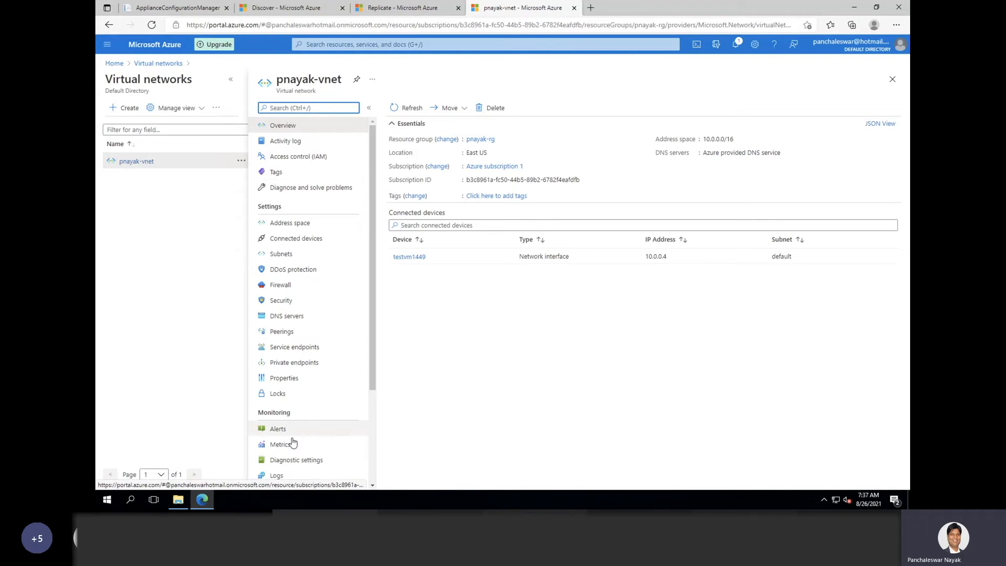
{"action": "left_click", "coordinate": [303, 224]}
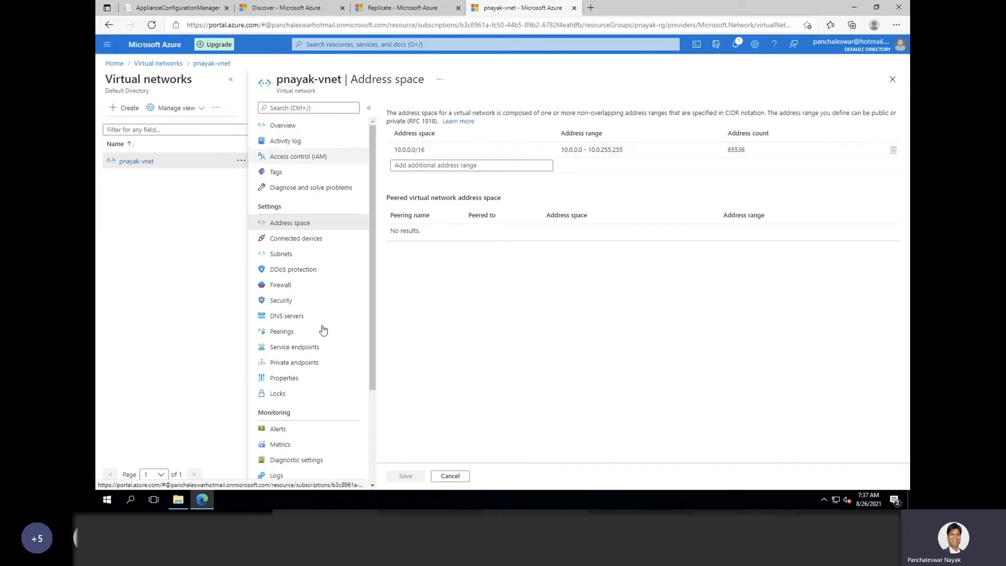
{"action": "left_click", "coordinate": [283, 254]}
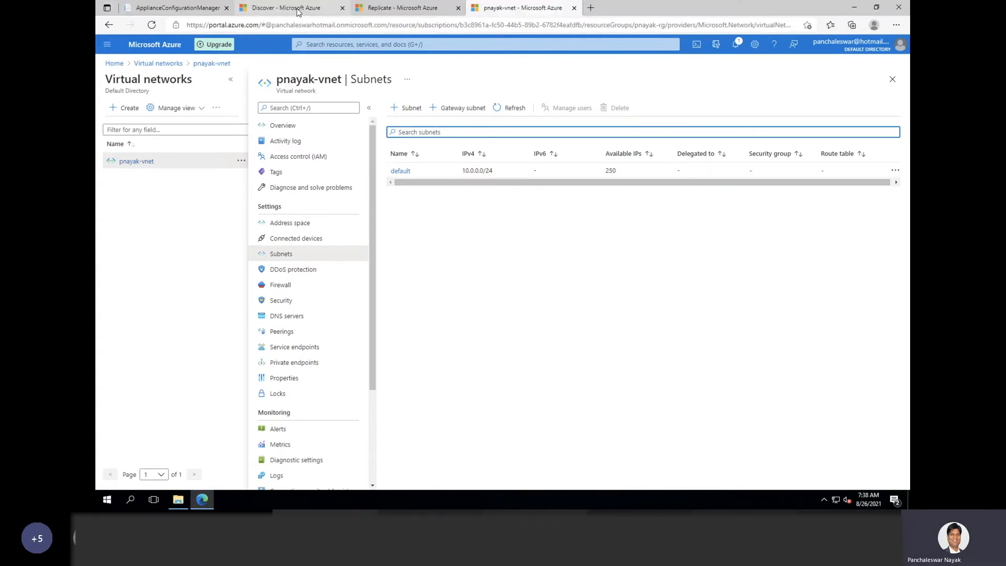
- Return to the replication target settings, select the existing virtual network as the target and continue to the compute settings
{"action": "left_click", "coordinate": [297, 8]}
{"action": "left_click", "coordinate": [391, 8]}
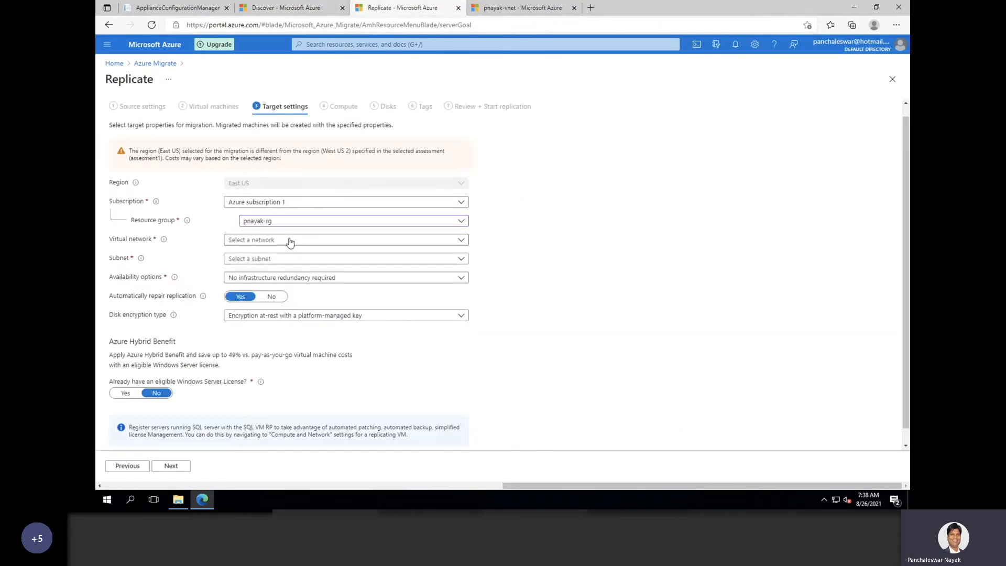
{"action": "left_click", "coordinate": [273, 241]}
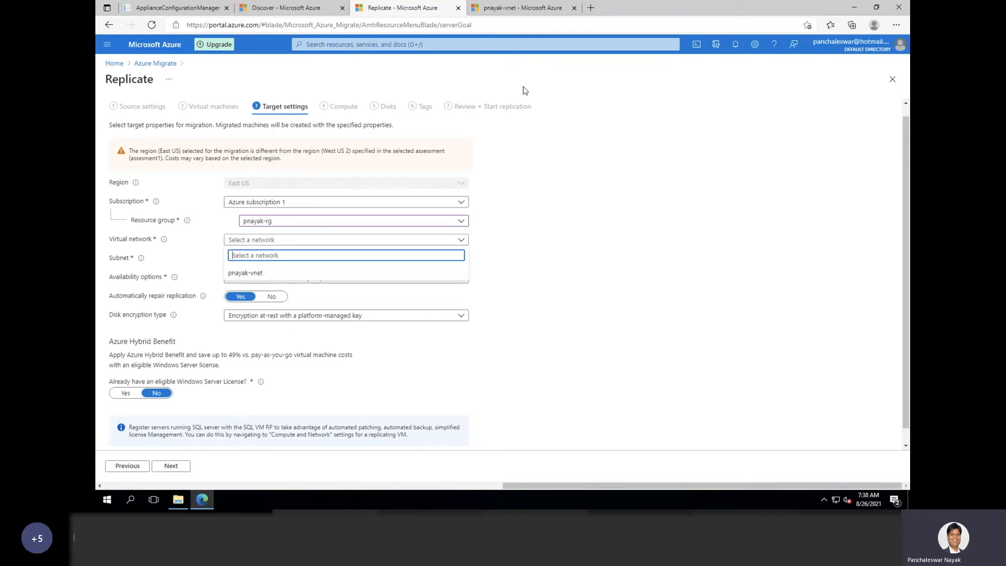
{"action": "left_click", "coordinate": [521, 8]}
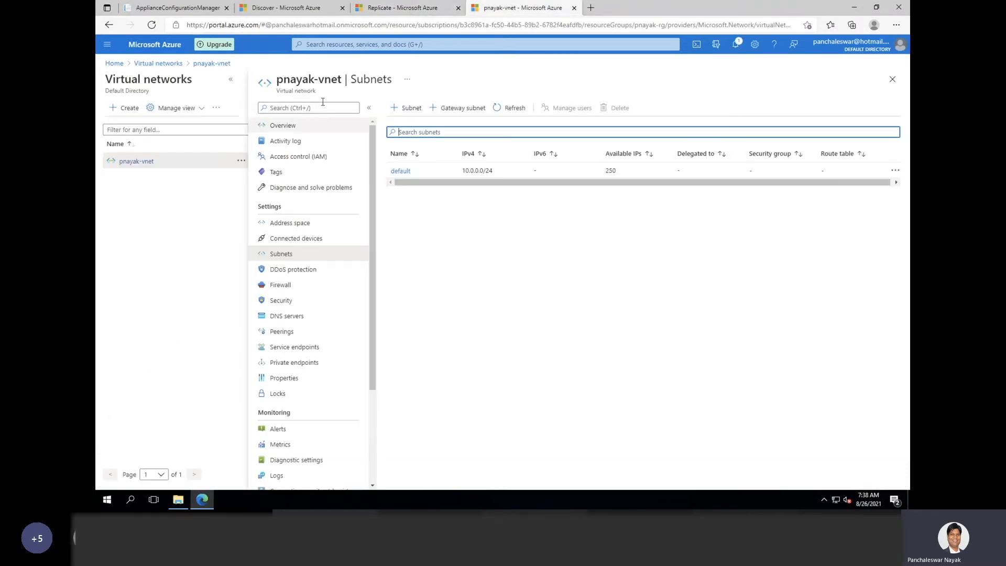
{"action": "left_click", "coordinate": [402, 9]}
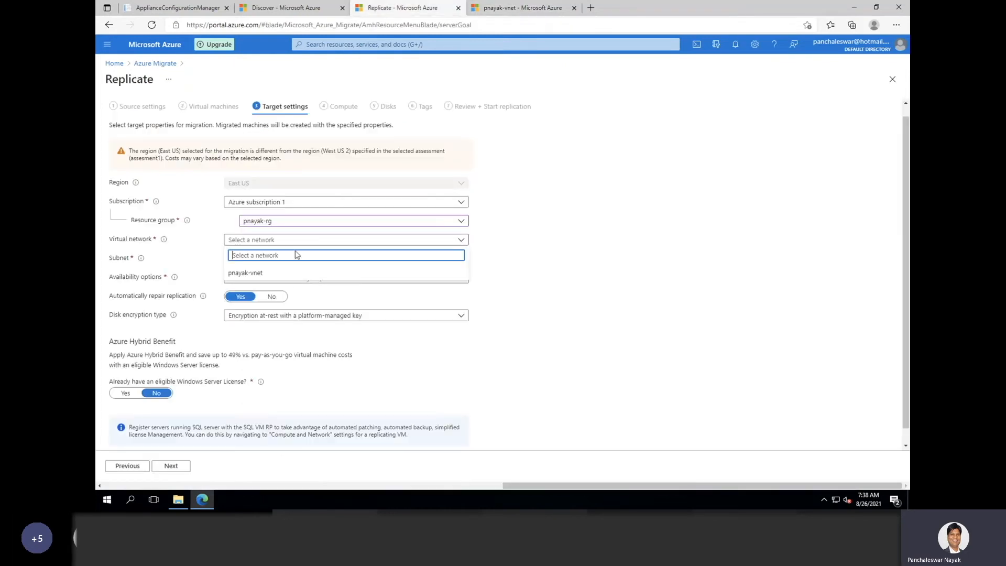
{"action": "left_click", "coordinate": [257, 273]}
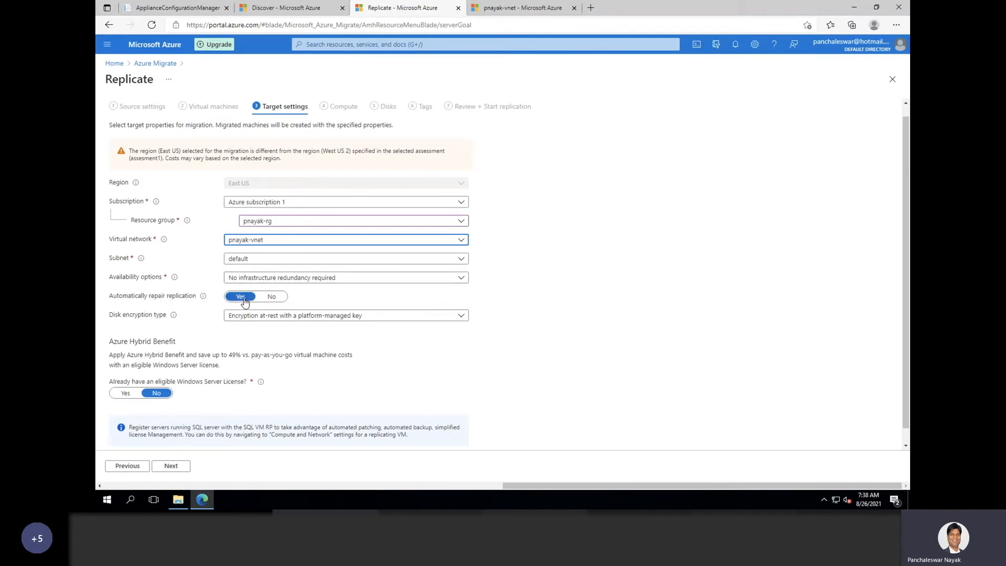
{"action": "scroll", "coordinate": [419, 366], "scroll_direction": "down", "scroll_amount": 1}
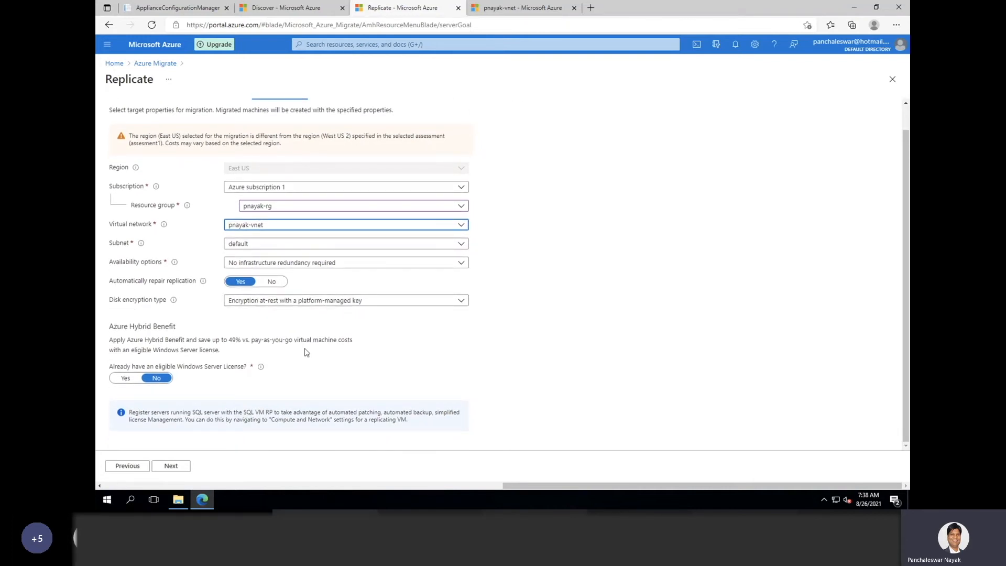
{"action": "left_click", "coordinate": [175, 470]}
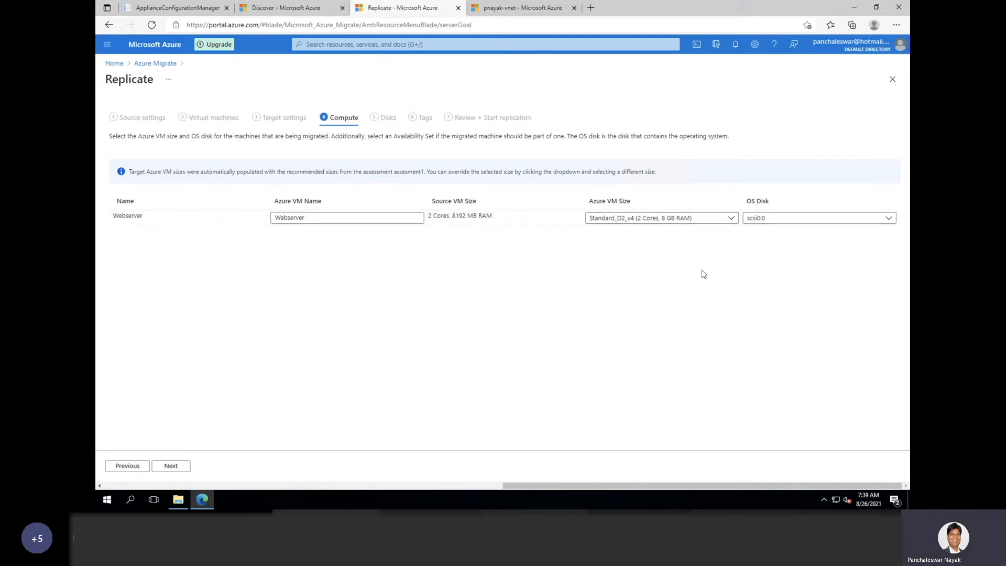
- Keep the compute settings, set the Webserver's scsi0:0 disk type to Standard SSD and continue without tags to the replication review
{"action": "left_click", "coordinate": [181, 466]}
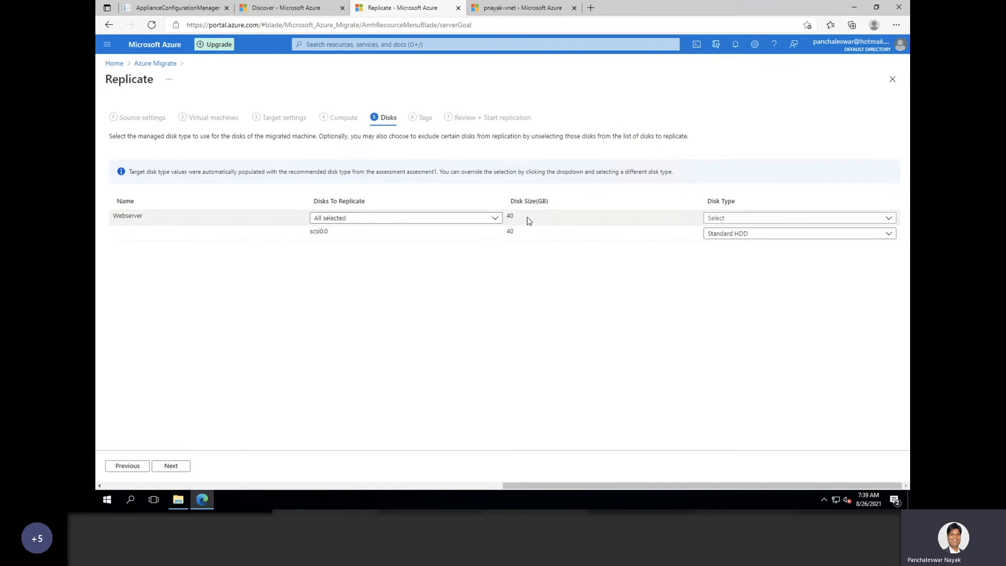
{"action": "left_click", "coordinate": [738, 239]}
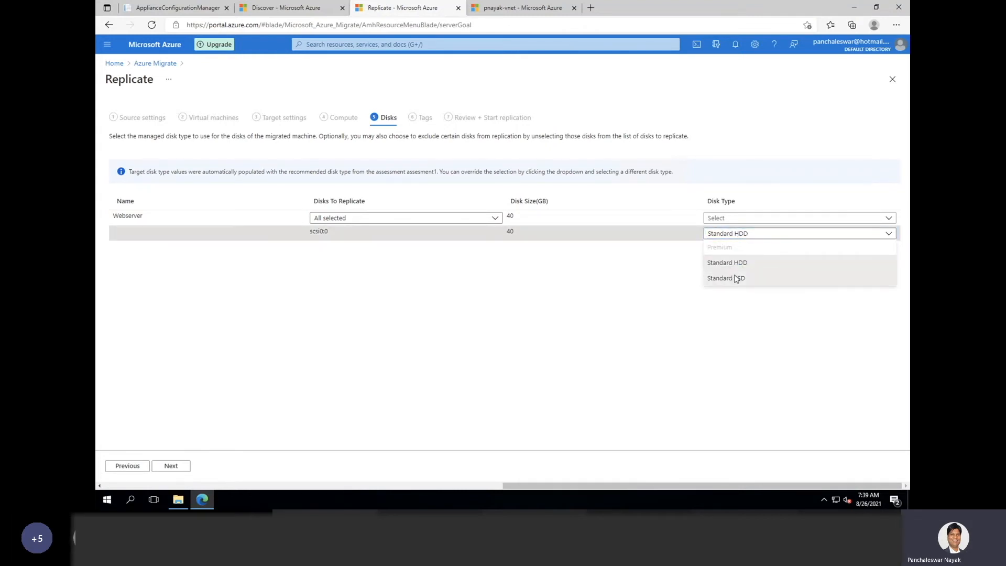
{"action": "left_click", "coordinate": [736, 277]}
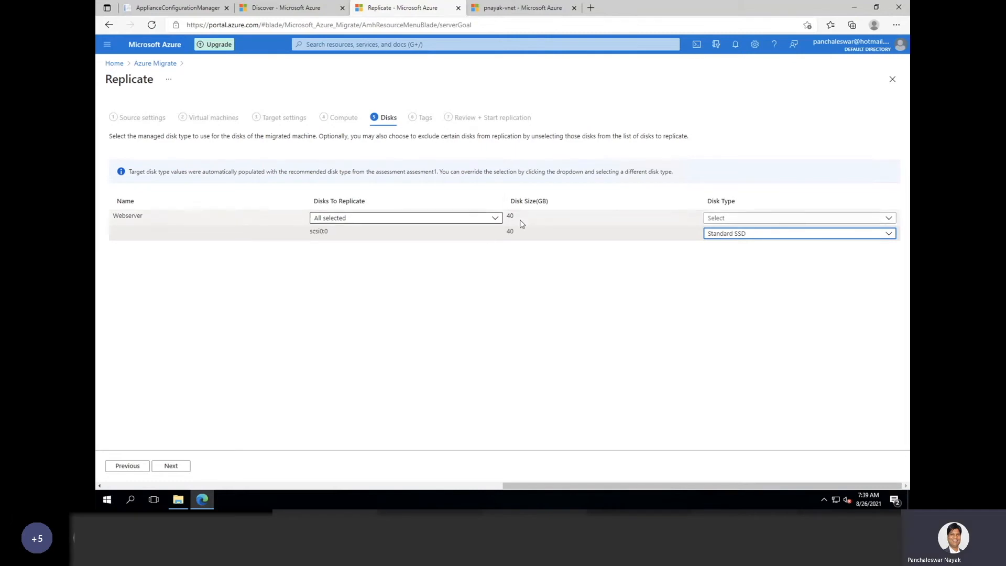
{"action": "left_click", "coordinate": [174, 467]}
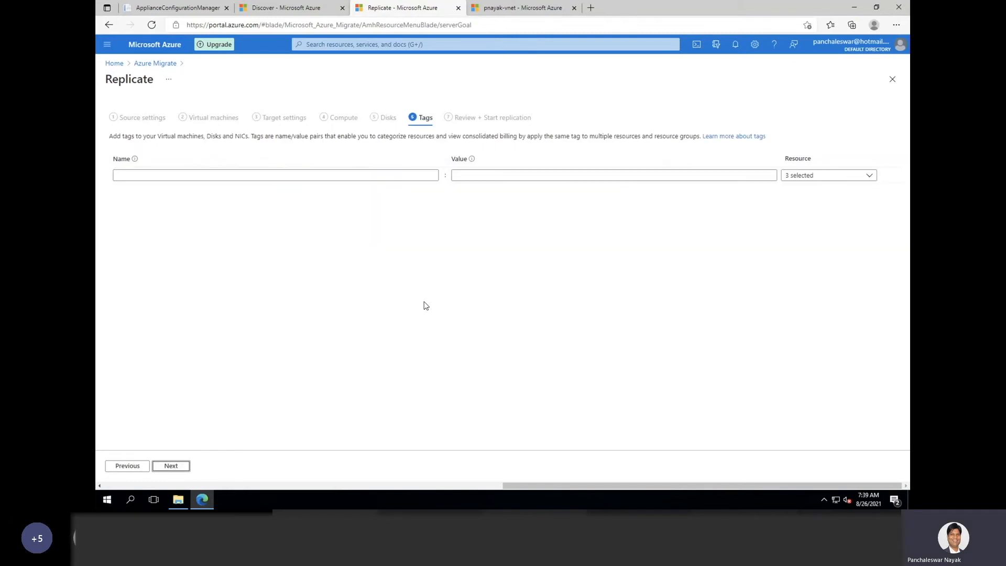
{"action": "left_click", "coordinate": [177, 467]}
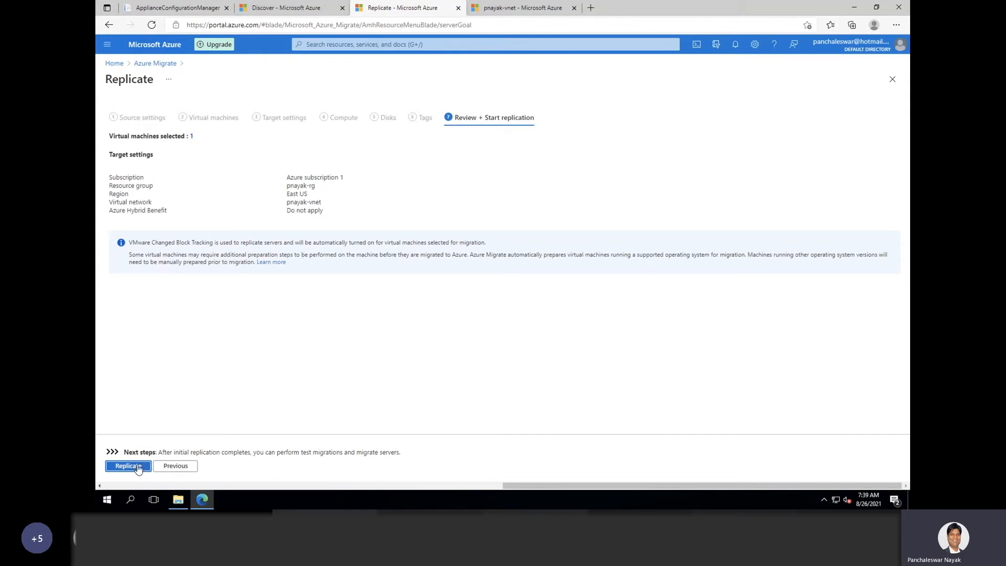
- Leave the replication wizard for the Azure Migrate servers overview, briefly reopening the wizard's source settings before returning
{"action": "left_click", "coordinate": [141, 64]}
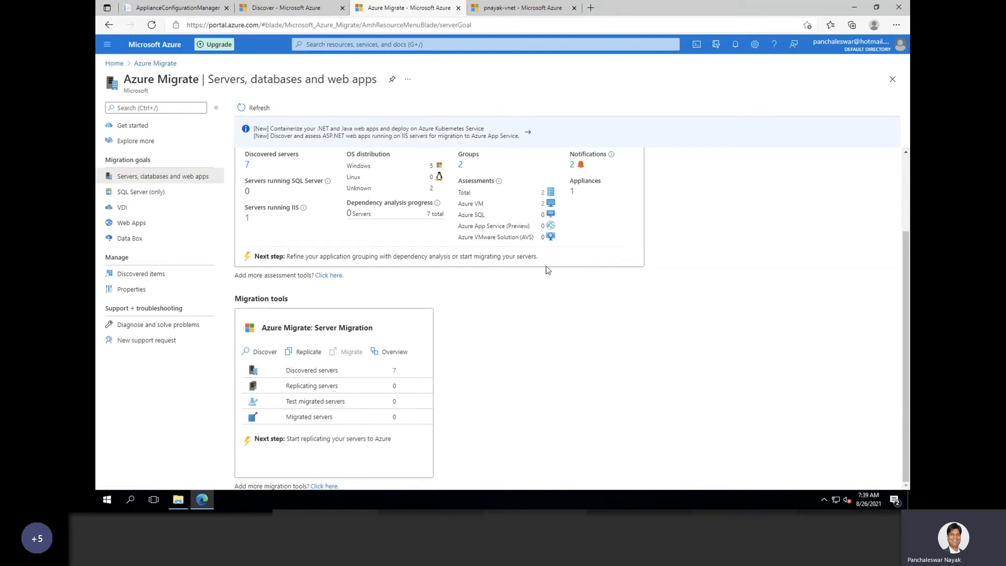
{"action": "left_click", "coordinate": [306, 352]}
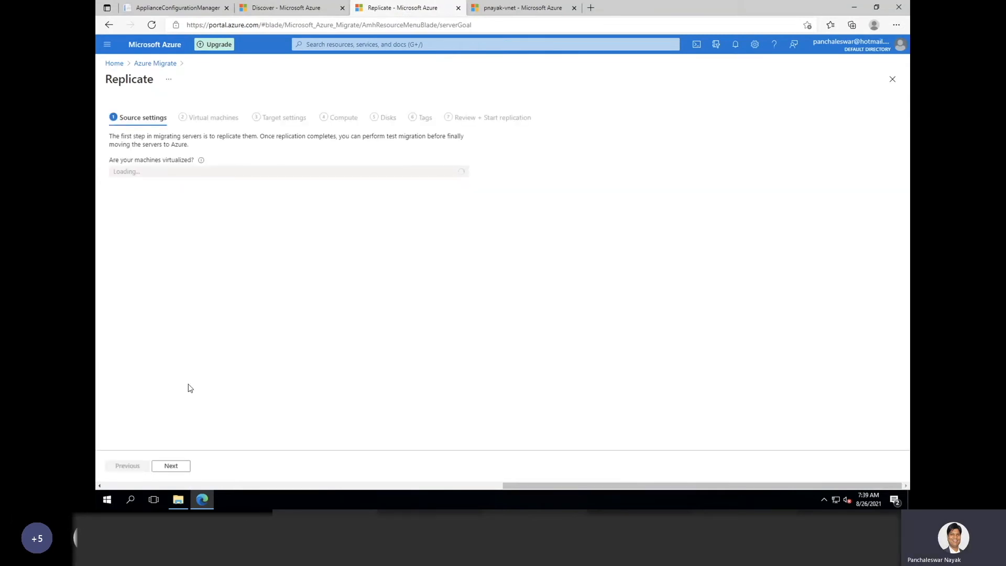
{"action": "left_click", "coordinate": [163, 64]}
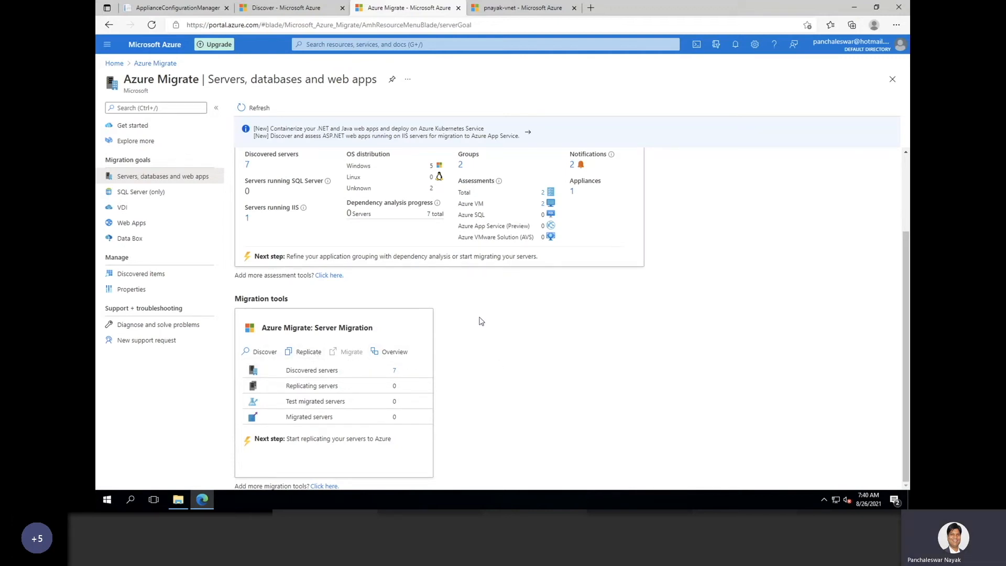
- Check the portal notifications and the project's discovery notifications, and open the Discovery and assessment overview
{"action": "left_click", "coordinate": [735, 47]}
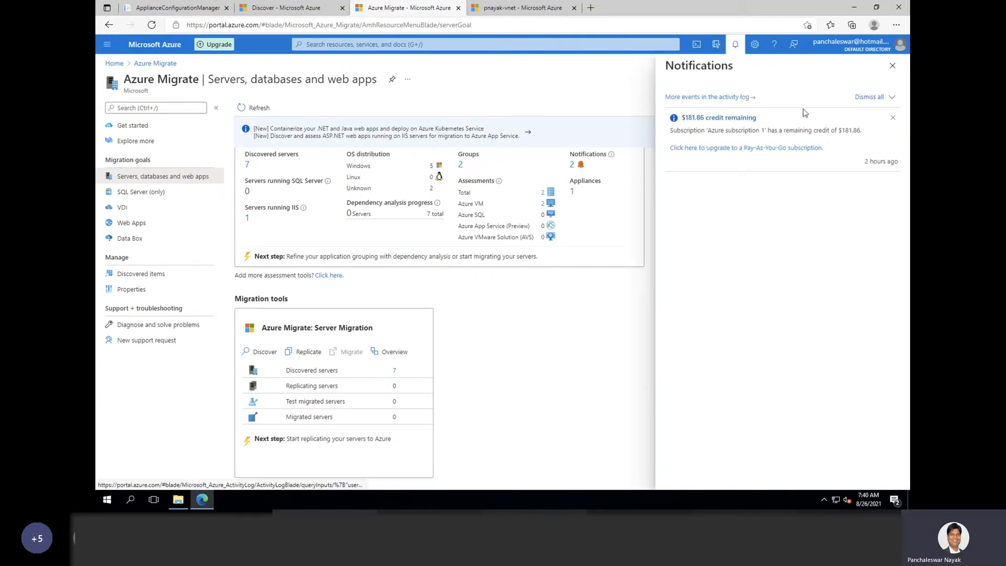
{"action": "left_click", "coordinate": [892, 98]}
{"action": "left_click", "coordinate": [533, 321]}
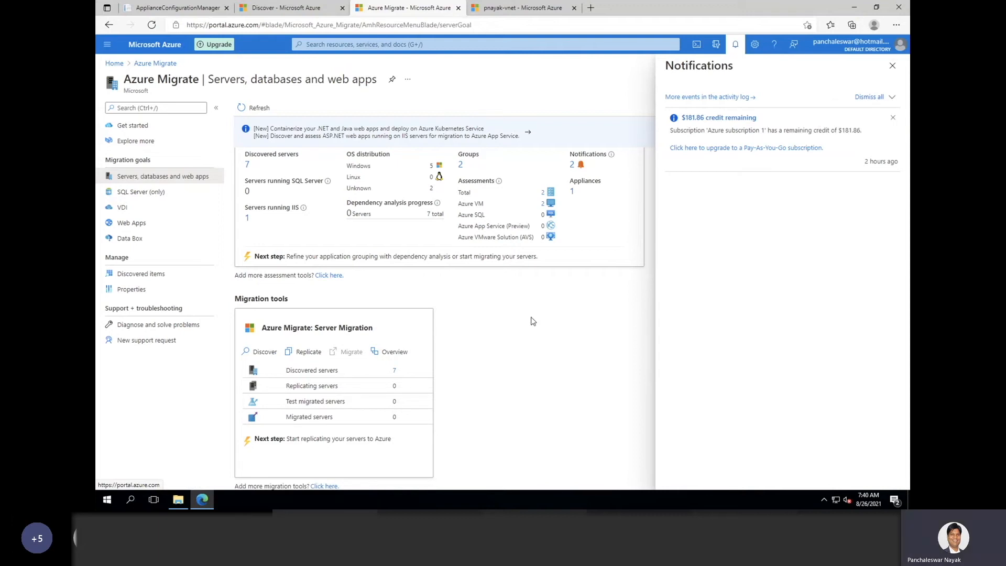
{"action": "left_click", "coordinate": [572, 167]}
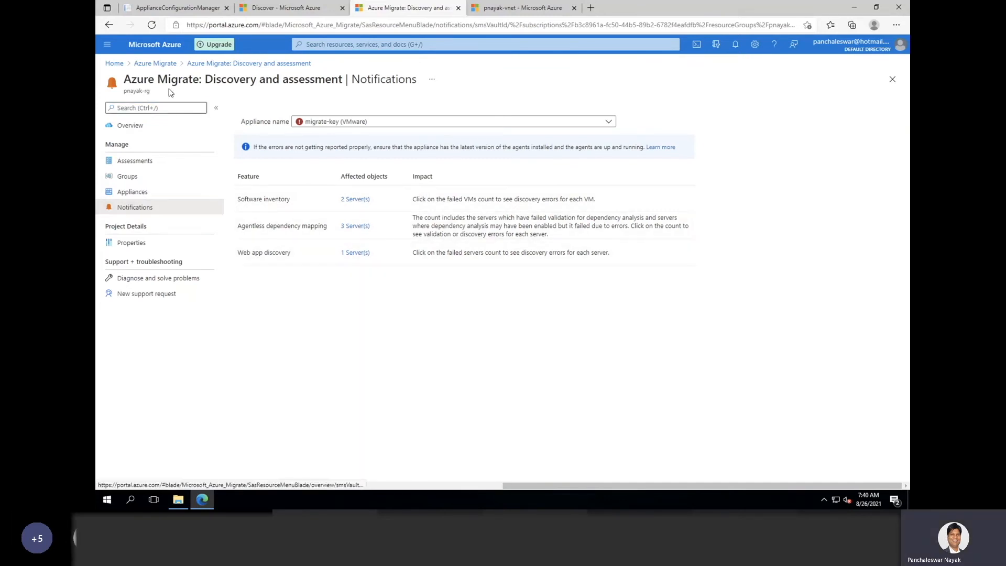
{"action": "left_click", "coordinate": [221, 65]}
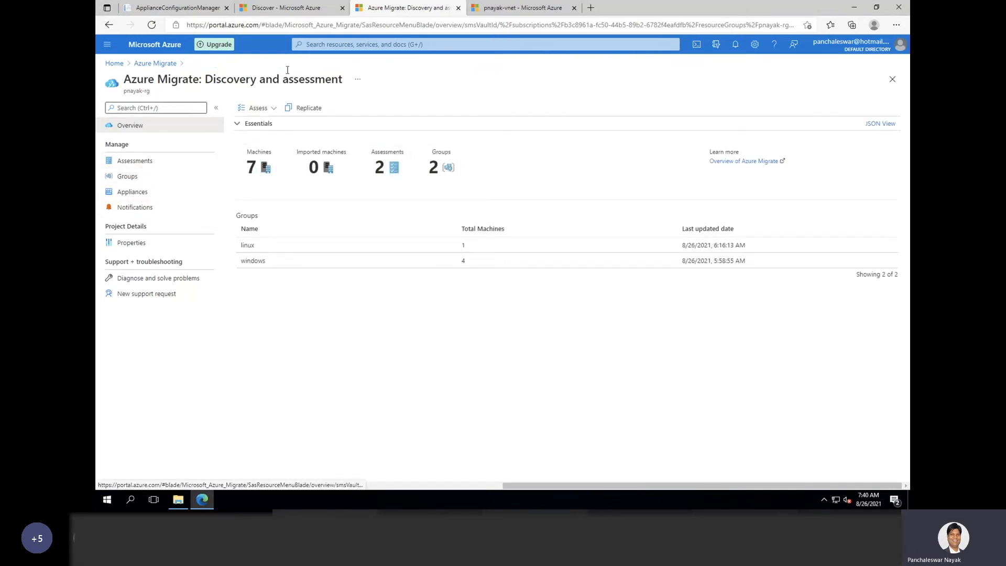
- Reopen the replication wizard from the servers overview, set VMware vSphere and the migrate-key appliance as the source, and continue
{"action": "left_click", "coordinate": [164, 65]}
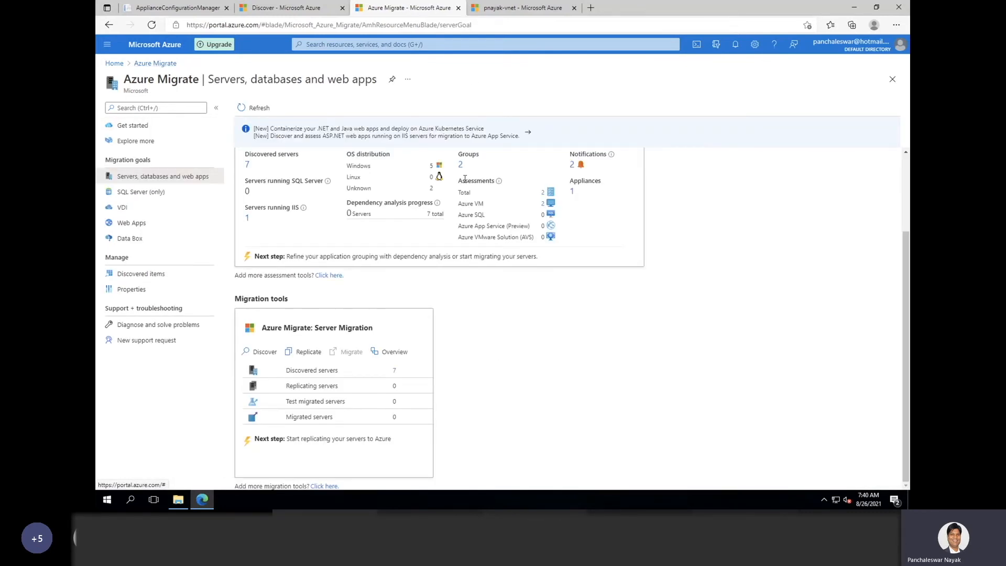
{"action": "left_click", "coordinate": [307, 352]}
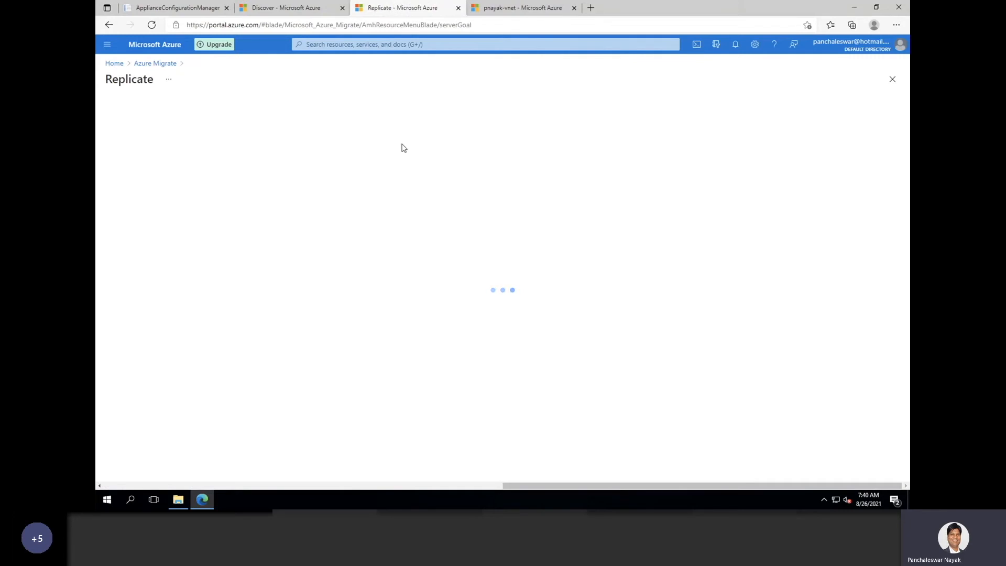
{"action": "left_click", "coordinate": [365, 172]}
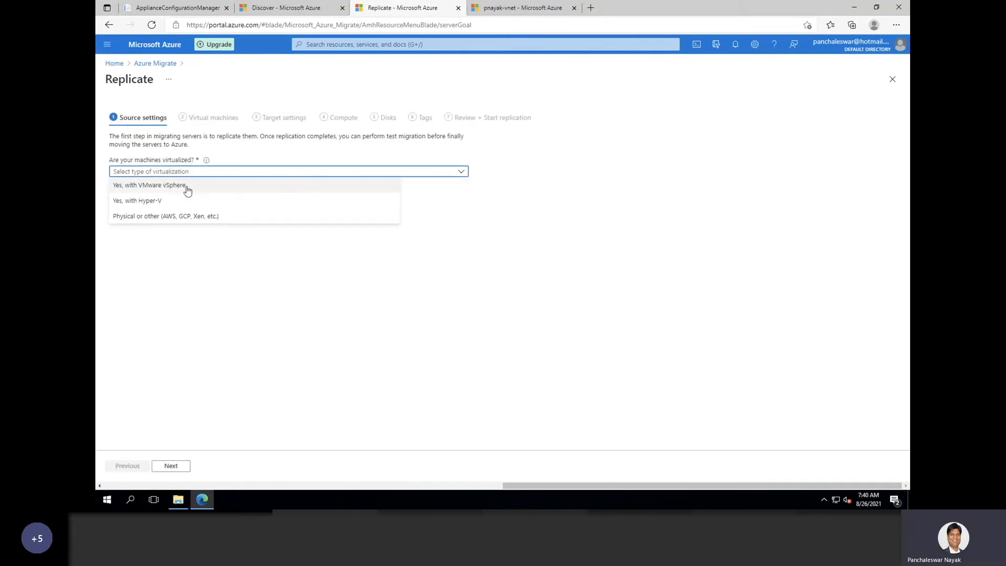
{"action": "left_click", "coordinate": [167, 187]}
{"action": "left_click", "coordinate": [184, 202]}
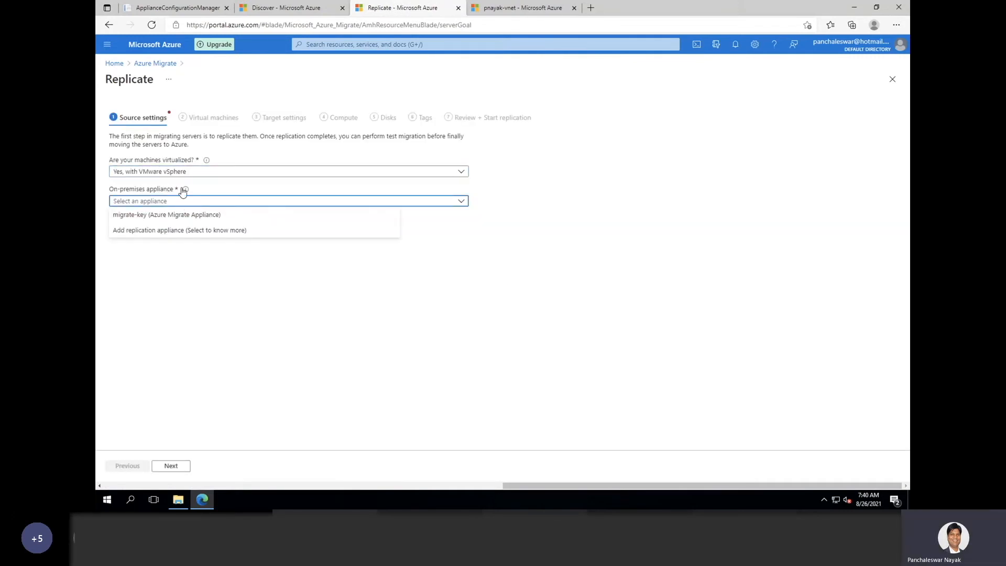
{"action": "left_click", "coordinate": [173, 215]}
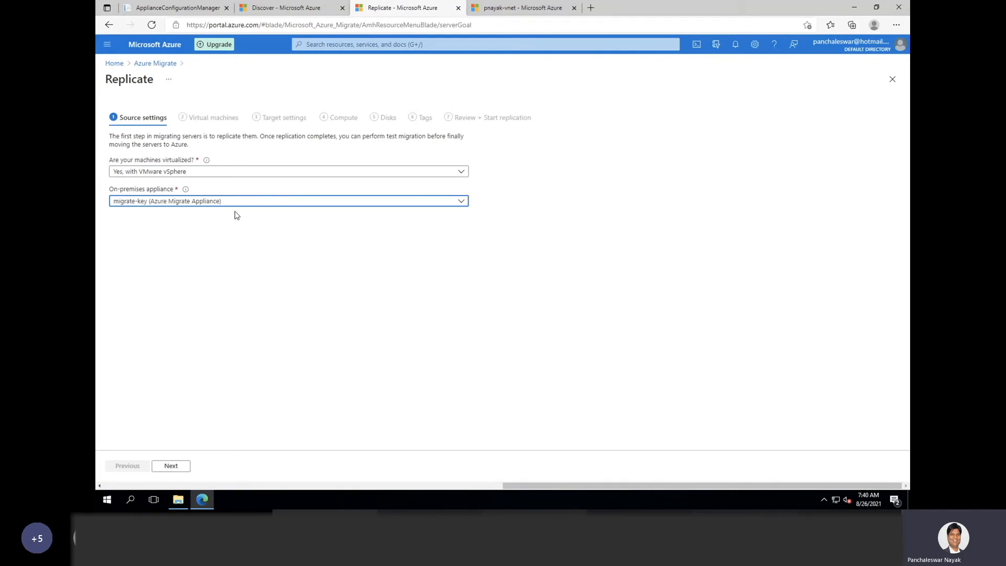
{"action": "left_click", "coordinate": [171, 465]}
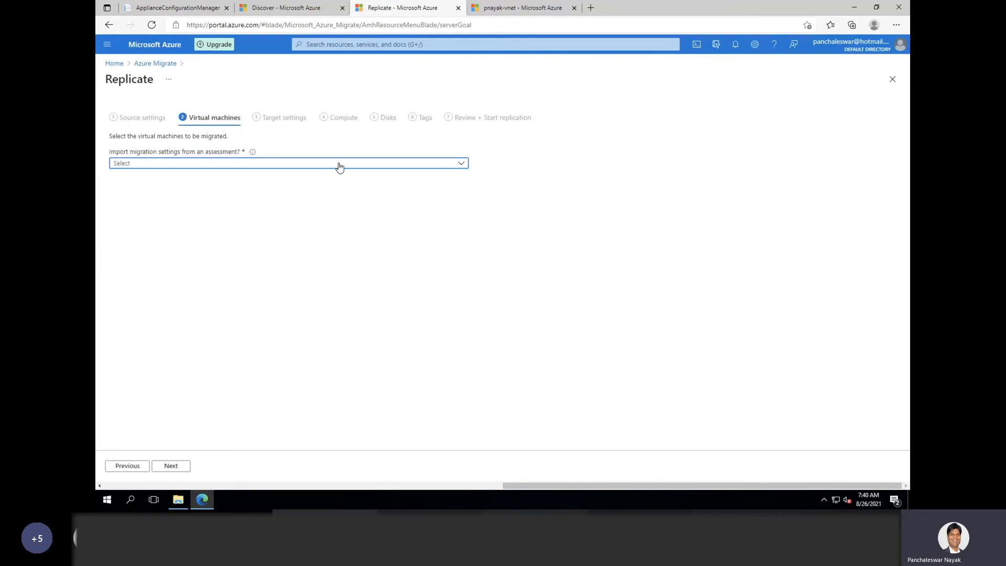
- Apply migration settings from the linux group's assesment2 assessment and try to continue to the target settings
{"action": "left_click", "coordinate": [323, 163]}
{"action": "left_click", "coordinate": [170, 178]}
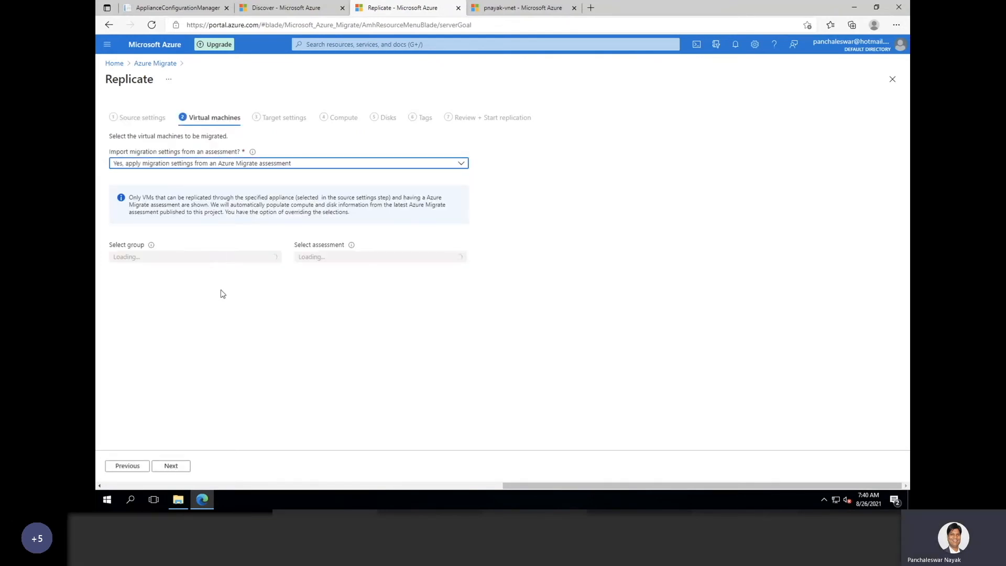
{"action": "left_click", "coordinate": [219, 257]}
{"action": "left_click", "coordinate": [131, 286]}
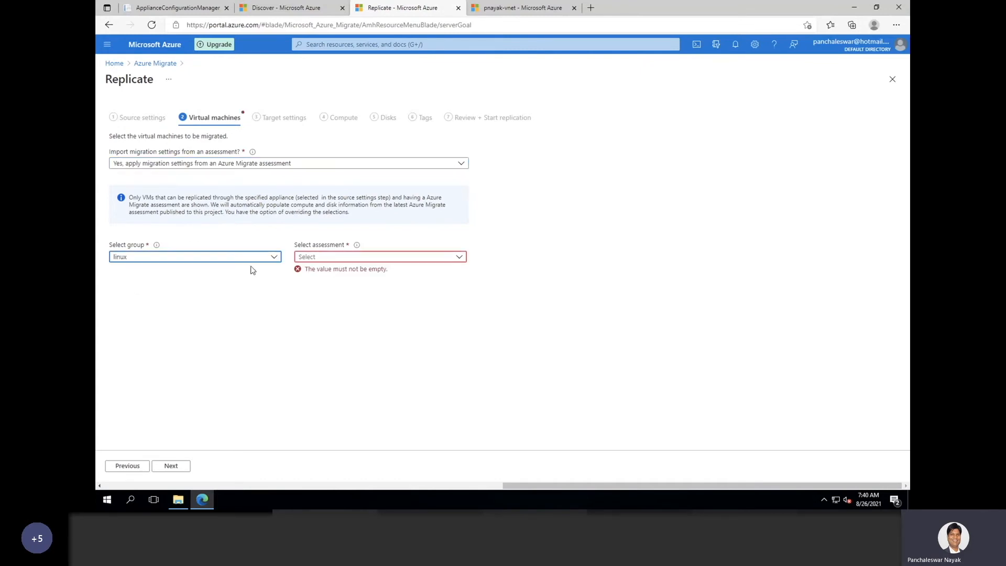
{"action": "left_click", "coordinate": [324, 257]}
{"action": "left_click", "coordinate": [321, 273]}
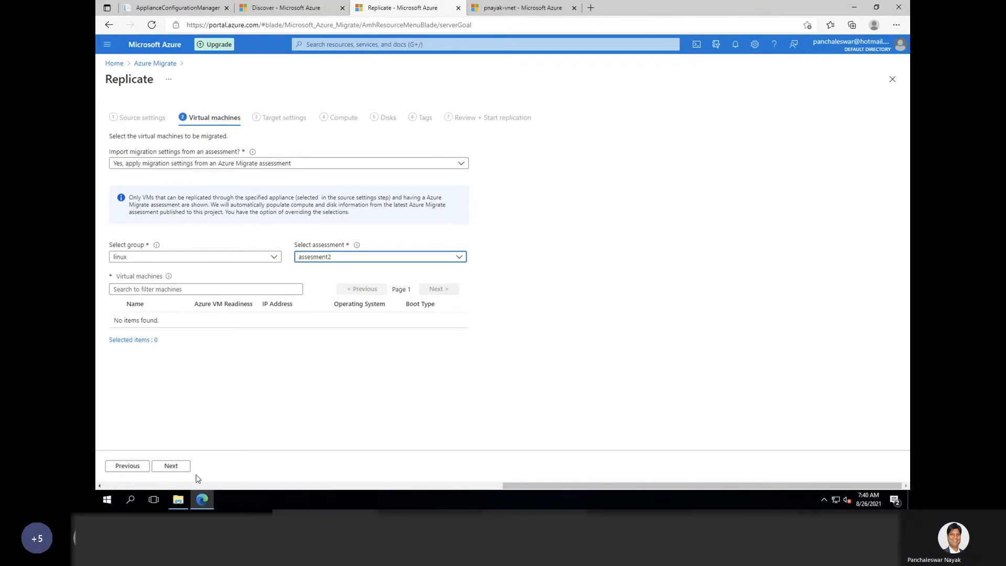
{"action": "left_click", "coordinate": [176, 469]}
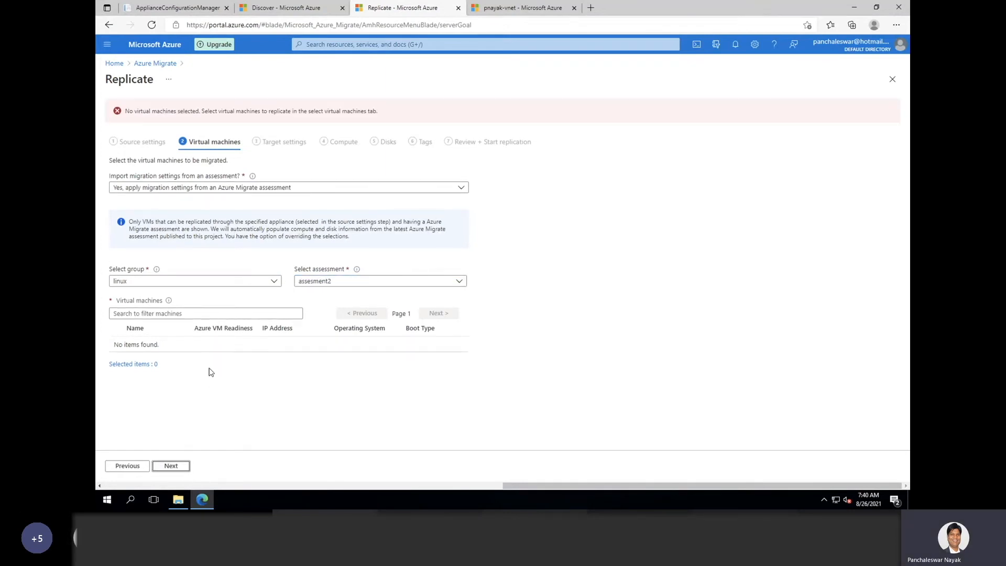
{"action": "left_click", "coordinate": [175, 313]}
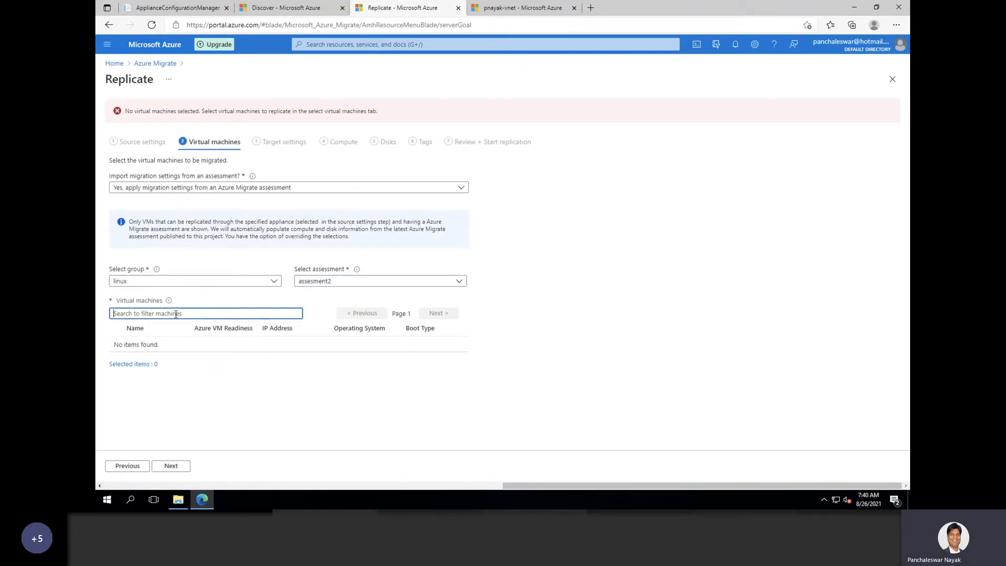
{"action": "left_click", "coordinate": [376, 418]}
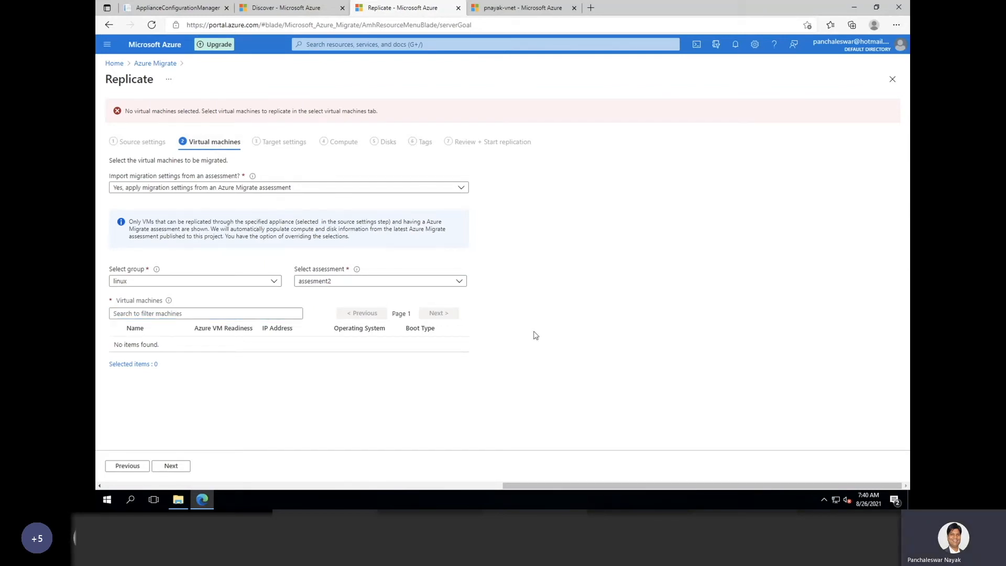
- Leave the replication wizard and open the linux group from the project's groups to check its machines
{"action": "left_click", "coordinate": [158, 64]}
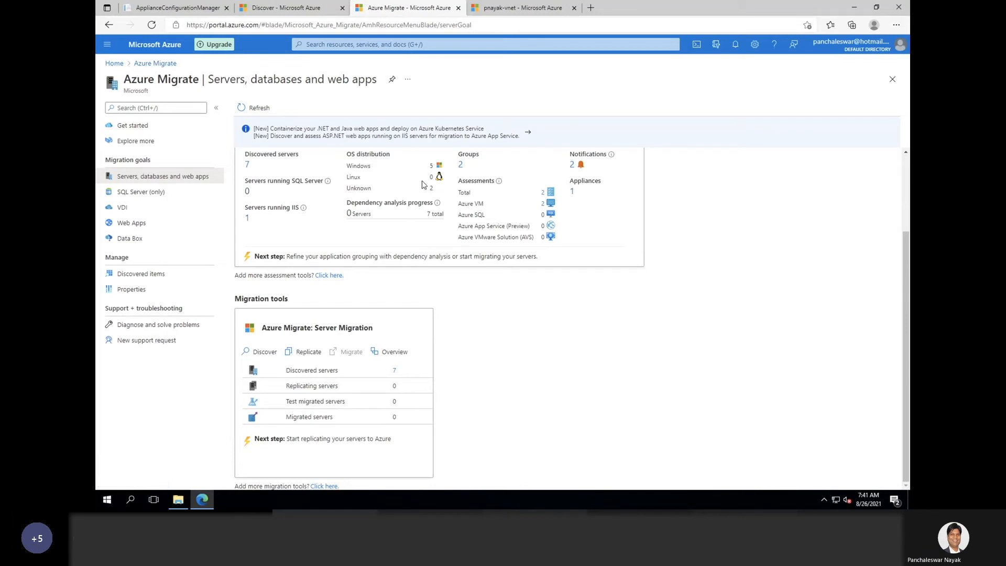
{"action": "left_click", "coordinate": [461, 167]}
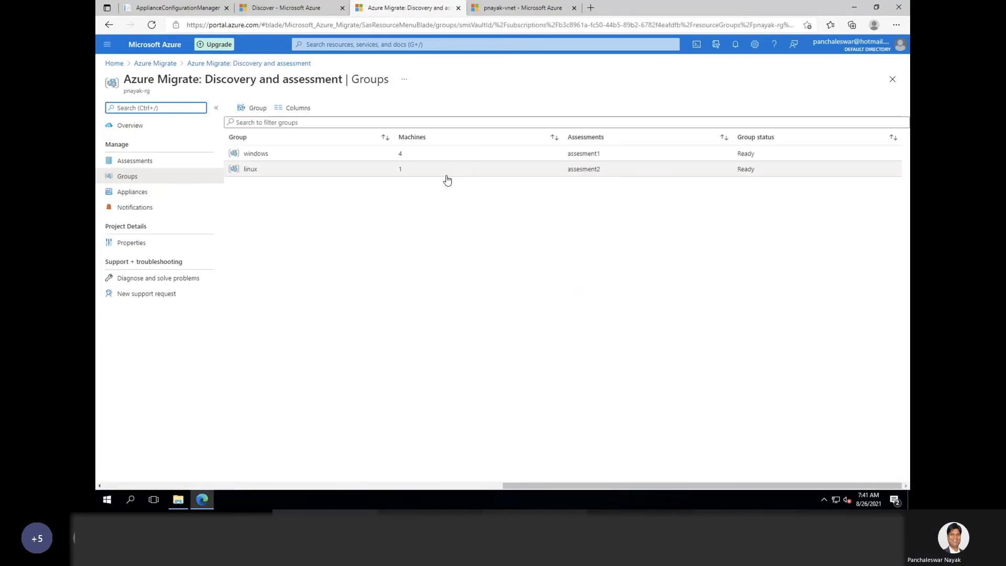
{"action": "left_click", "coordinate": [251, 171]}
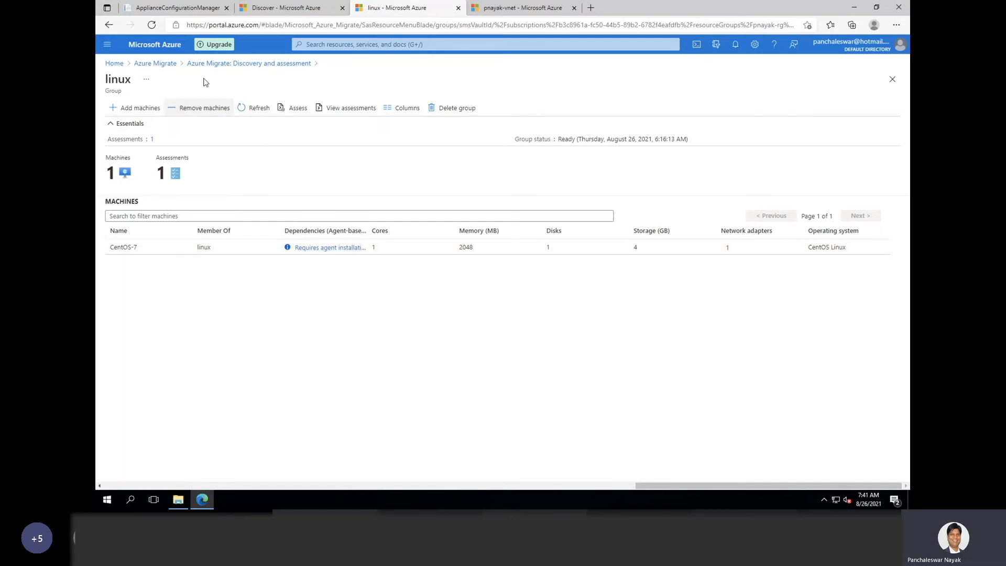
- Restart the replication wizard with VMware vSphere and the migrate-key appliance as source, and continue to the virtual machines selection
{"action": "left_click", "coordinate": [157, 63]}
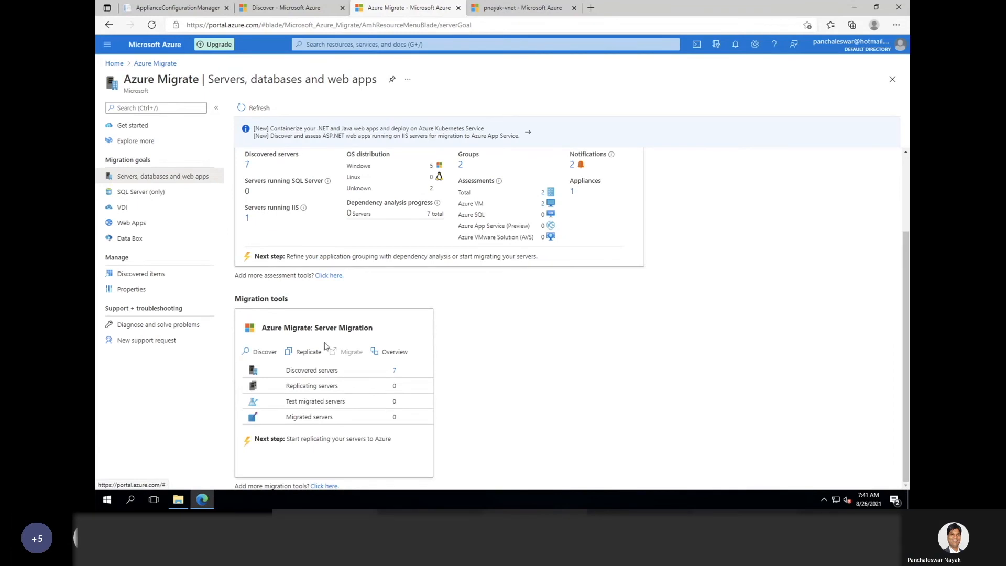
{"action": "left_click", "coordinate": [309, 353]}
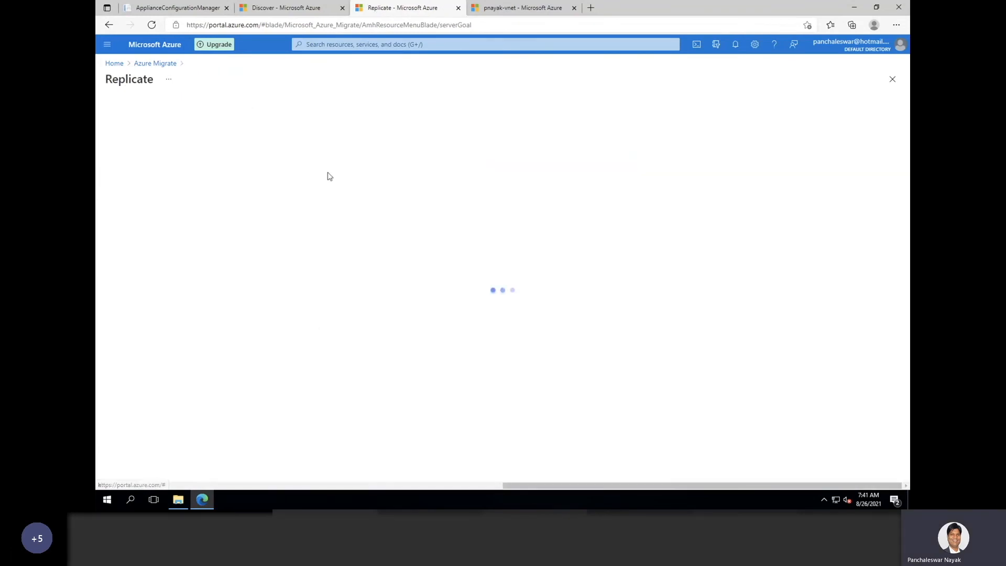
{"action": "left_click", "coordinate": [236, 173]}
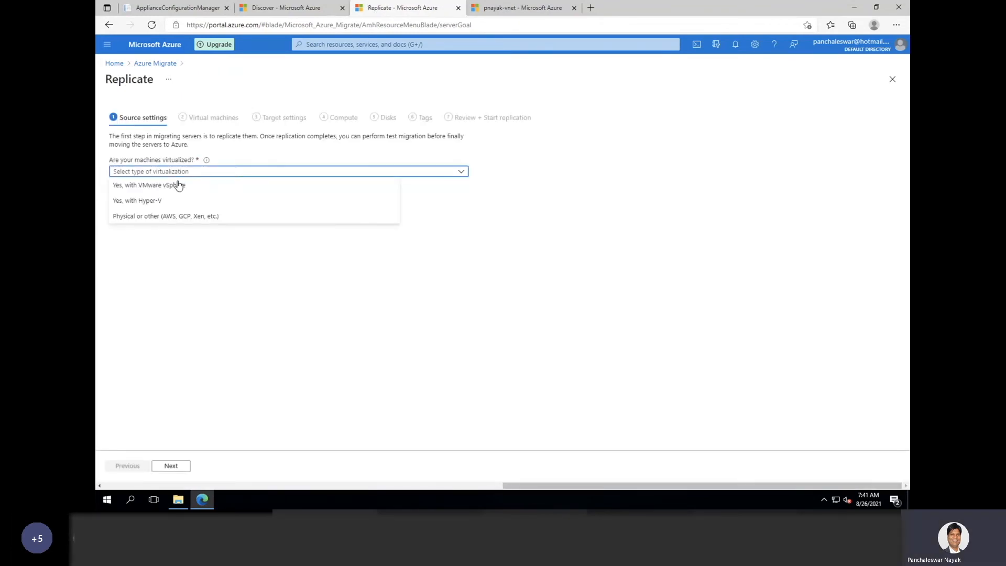
{"action": "left_click", "coordinate": [173, 187]}
{"action": "left_click", "coordinate": [170, 202]}
{"action": "left_click", "coordinate": [164, 213]}
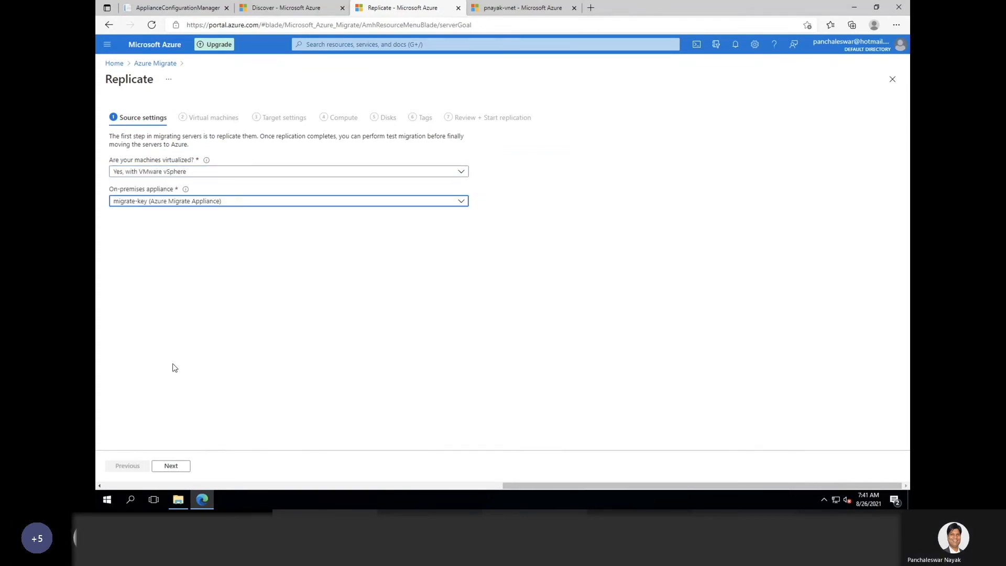
{"action": "left_click", "coordinate": [170, 466]}
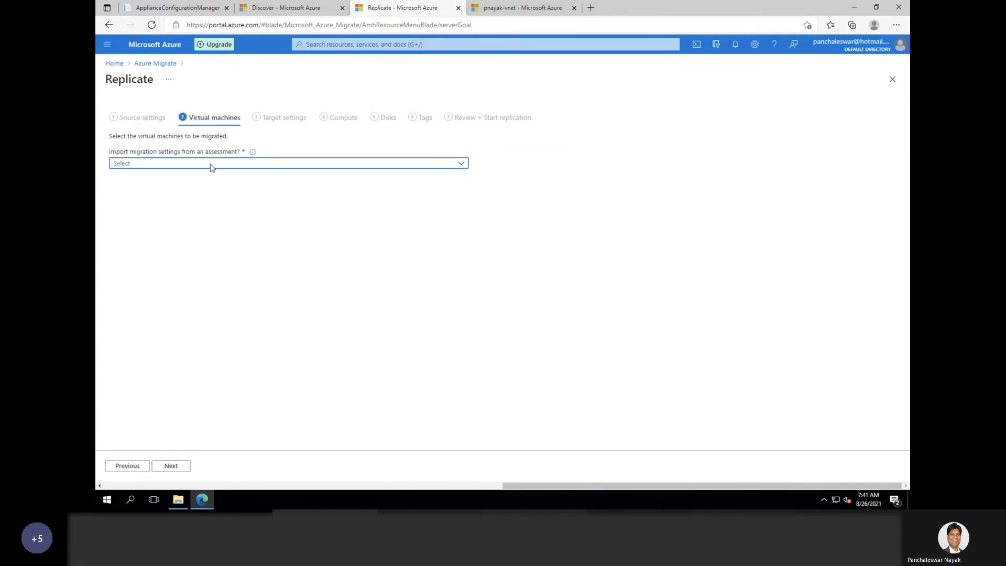
- Choose to import migration settings from an Azure Migrate assessment, selecting the linux group and assesment2
{"action": "left_click", "coordinate": [209, 165]}
{"action": "left_click", "coordinate": [166, 177]}
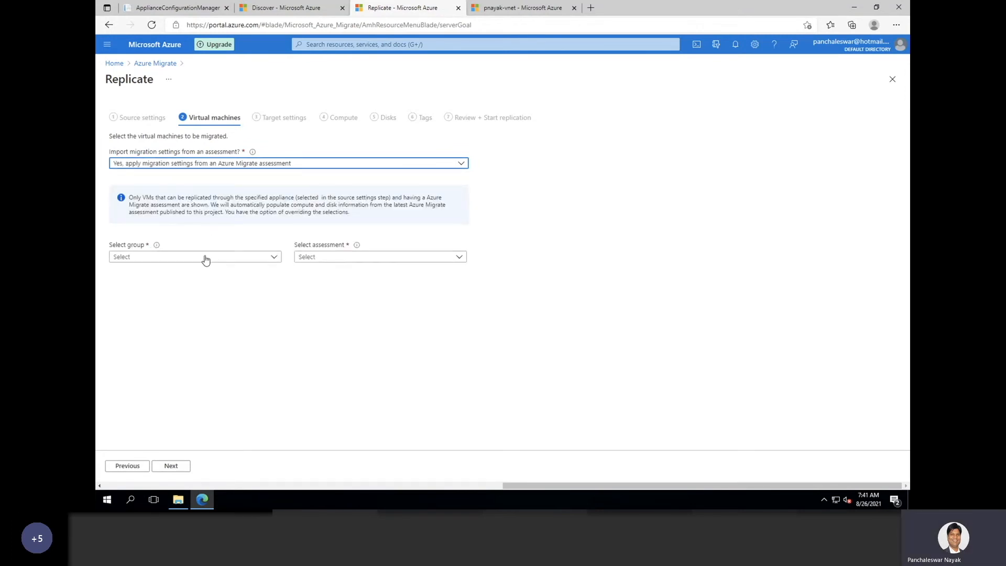
{"action": "left_click", "coordinate": [196, 262]}
{"action": "left_click", "coordinate": [129, 285]}
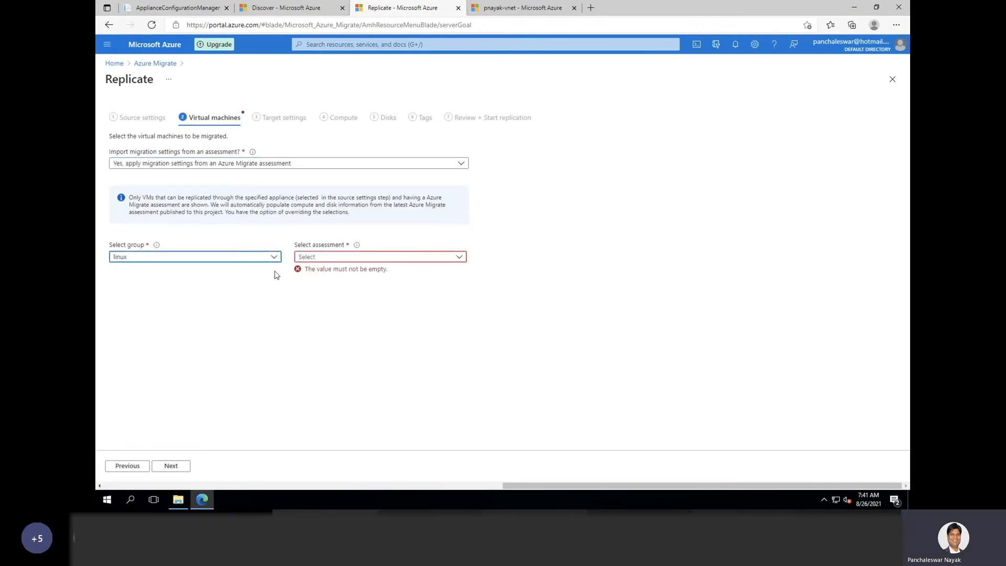
{"action": "left_click", "coordinate": [319, 262]}
{"action": "left_click", "coordinate": [317, 270]}
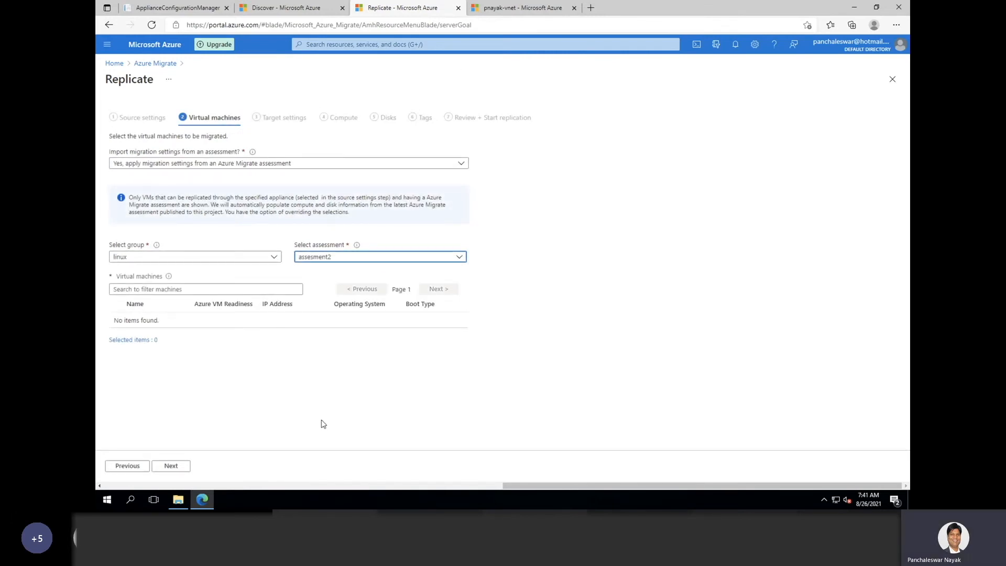
{"action": "left_click", "coordinate": [267, 287]}
- Switch to the windows group with assesment1, select the Webserver machine and continue to the target settings
{"action": "left_click", "coordinate": [275, 261]}
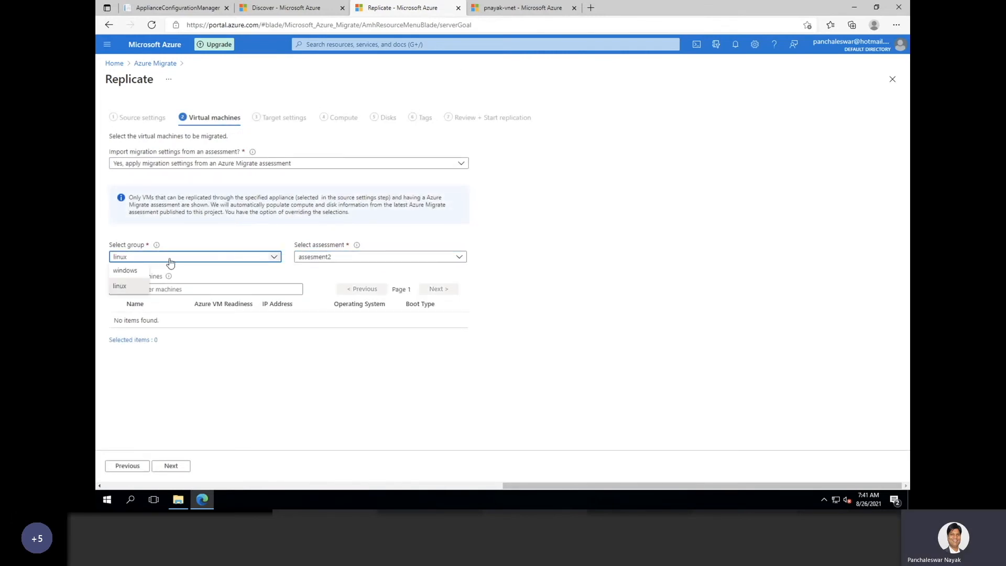
{"action": "left_click", "coordinate": [137, 268]}
{"action": "left_click", "coordinate": [341, 261]}
{"action": "left_click", "coordinate": [314, 270]}
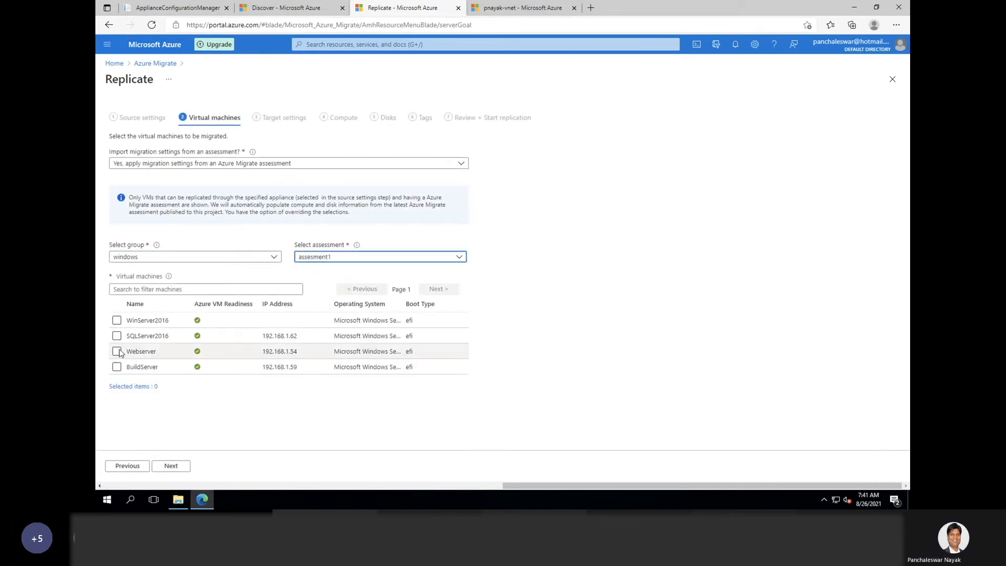
{"action": "left_click", "coordinate": [117, 351]}
{"action": "left_click", "coordinate": [178, 465]}
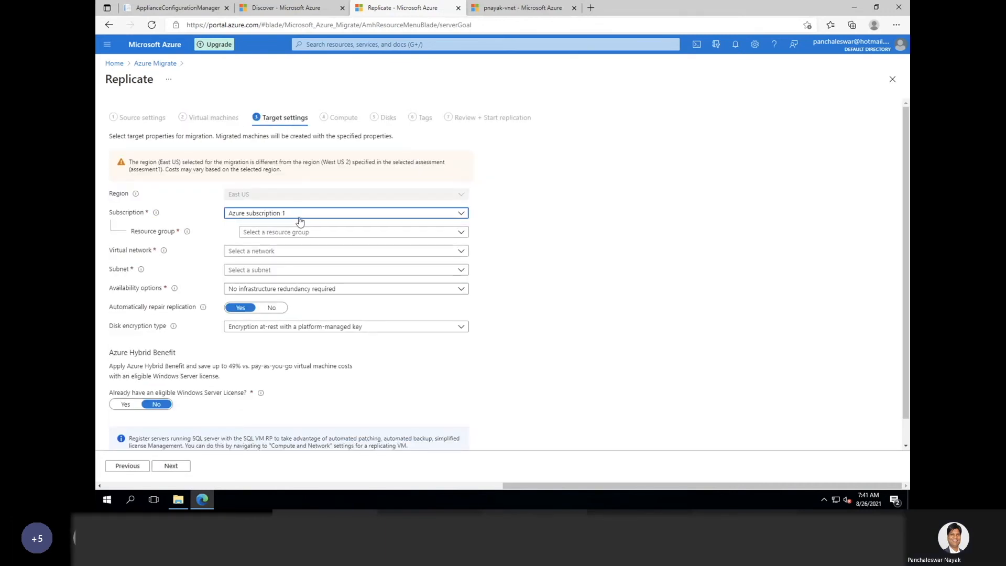
- Set the project's resource group and the existing virtual network as the target, keeping No infrastructure redundancy required as the availability option
{"action": "left_click", "coordinate": [319, 241]}
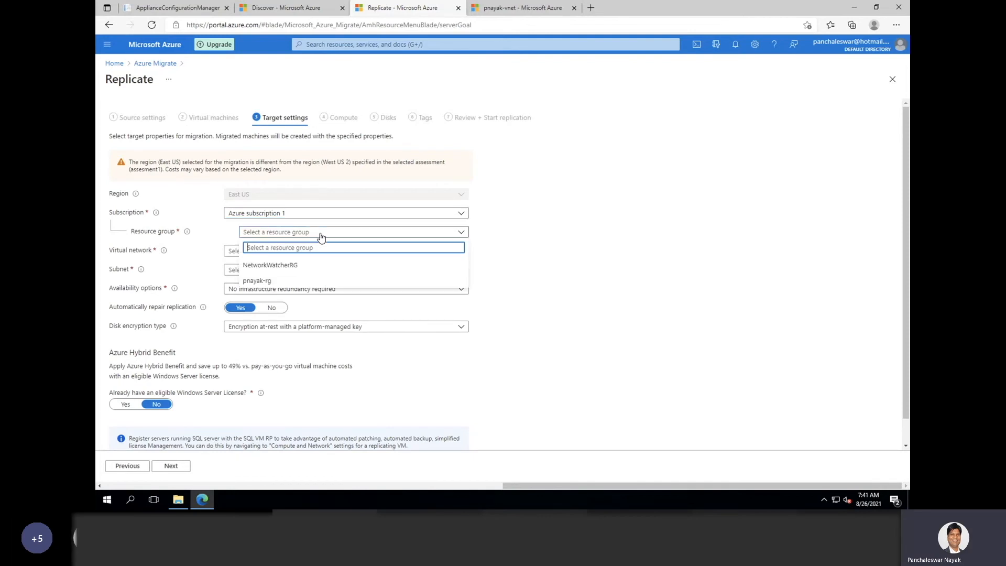
{"action": "left_click", "coordinate": [286, 279]}
{"action": "left_click", "coordinate": [303, 256]}
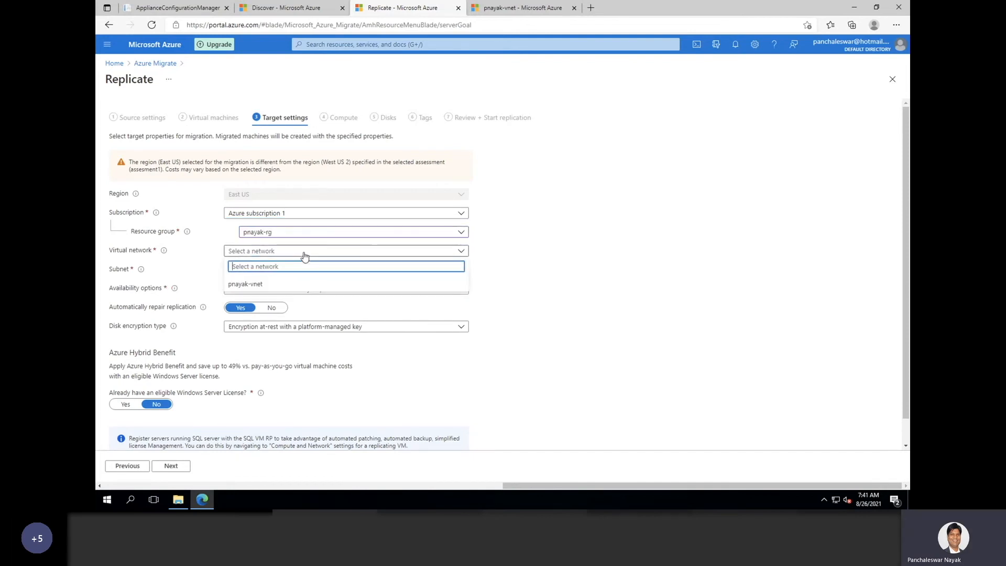
{"action": "left_click", "coordinate": [265, 285]}
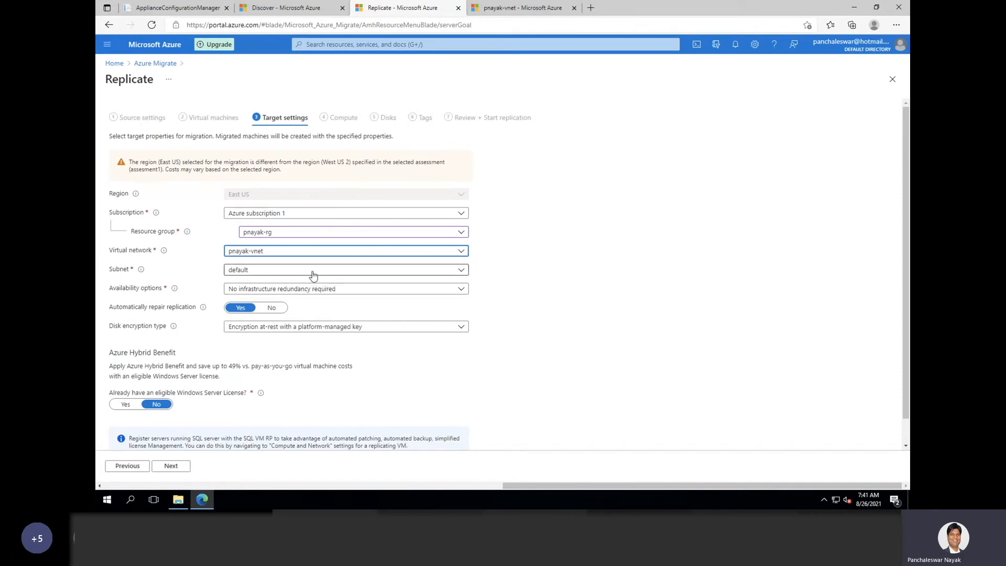
{"action": "left_click", "coordinate": [325, 289]}
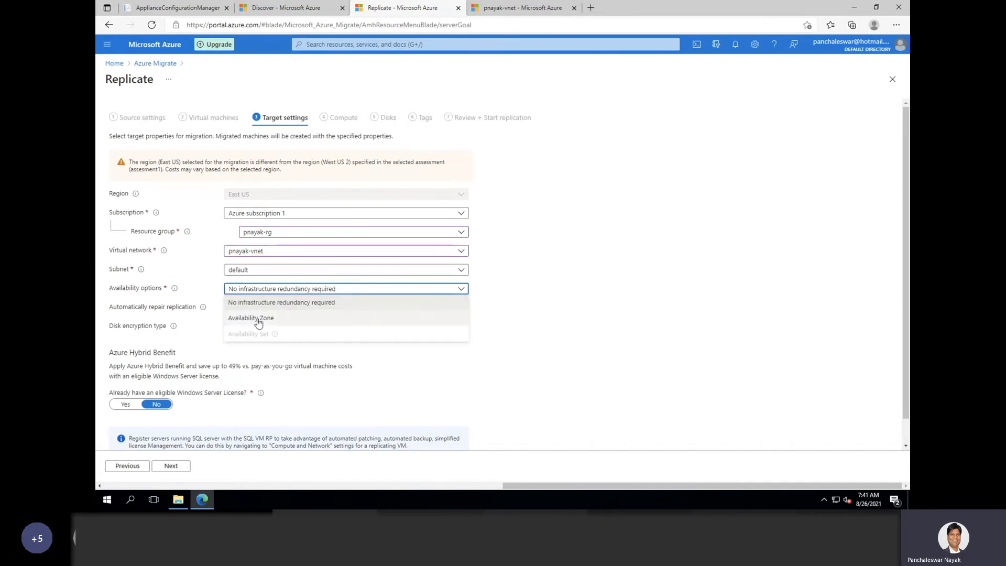
{"action": "left_click", "coordinate": [284, 303]}
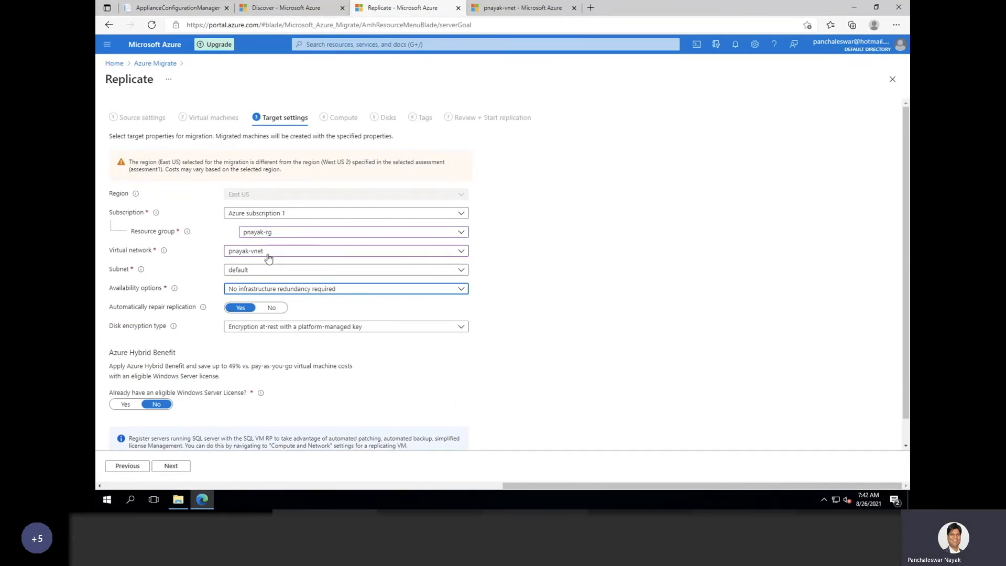
- Leave the replication wizard without starting replication and return to the project's servers, databases and web apps overview
{"action": "left_click", "coordinate": [155, 63]}
{"action": "left_click", "coordinate": [548, 77]}
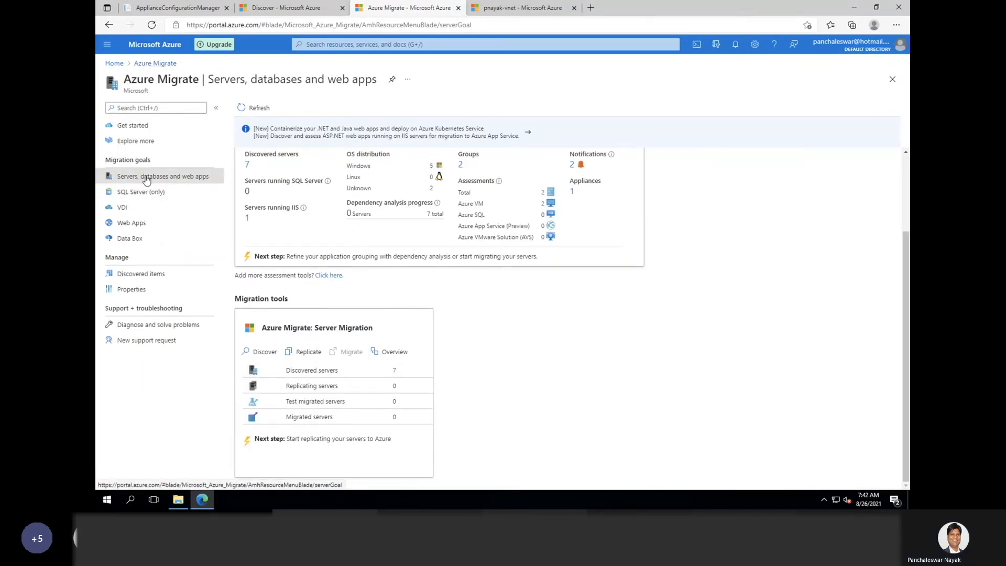
{"action": "scroll", "coordinate": [362, 204], "scroll_direction": "up", "scroll_amount": 1}
{"action": "scroll", "coordinate": [362, 203], "scroll_direction": "up", "scroll_amount": 3}
- Start a new Azure VM assessment, examine its assessment properties and server selection, and leave without creating it
{"action": "left_click", "coordinate": [405, 241]}
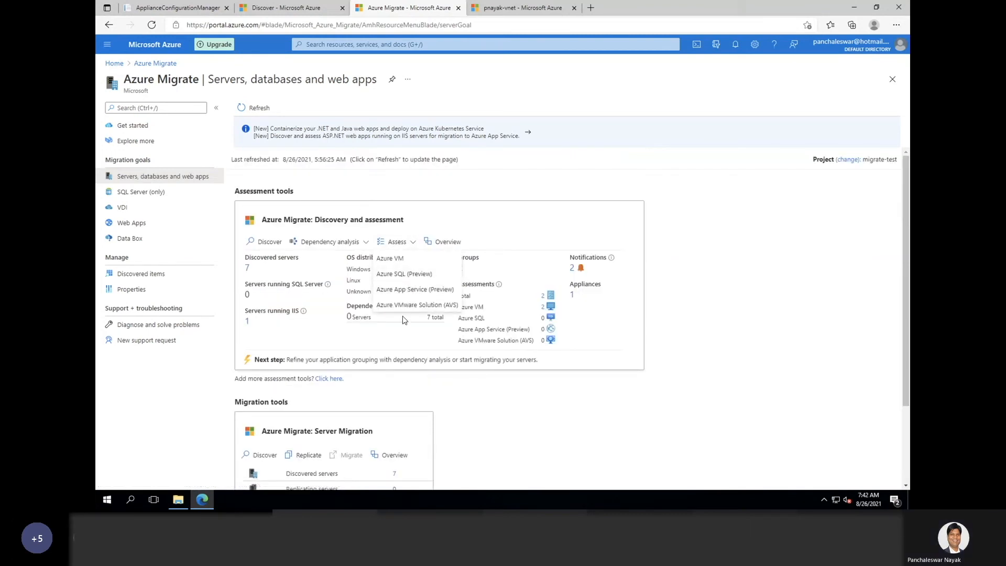
{"action": "left_click", "coordinate": [402, 259]}
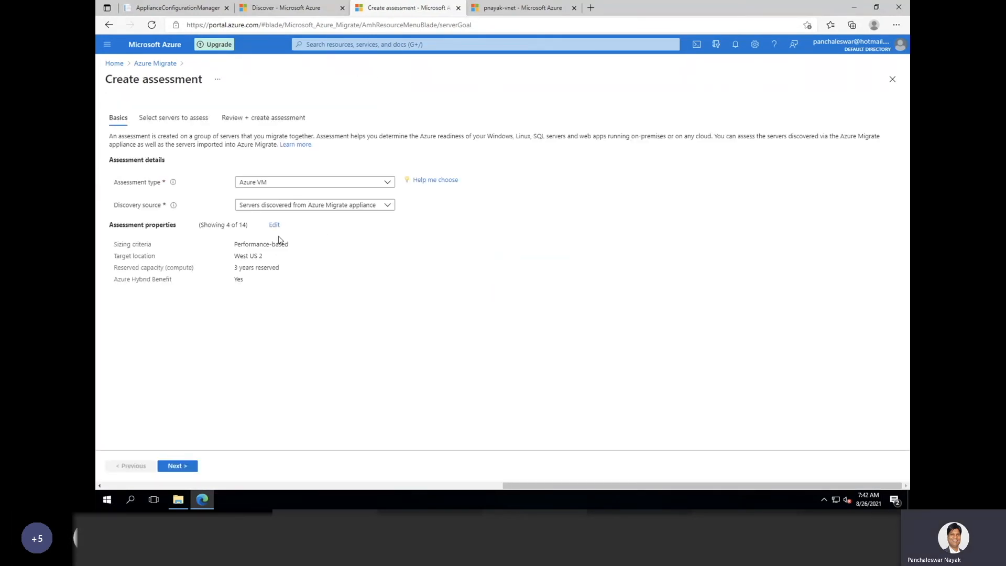
{"action": "left_click", "coordinate": [276, 227]}
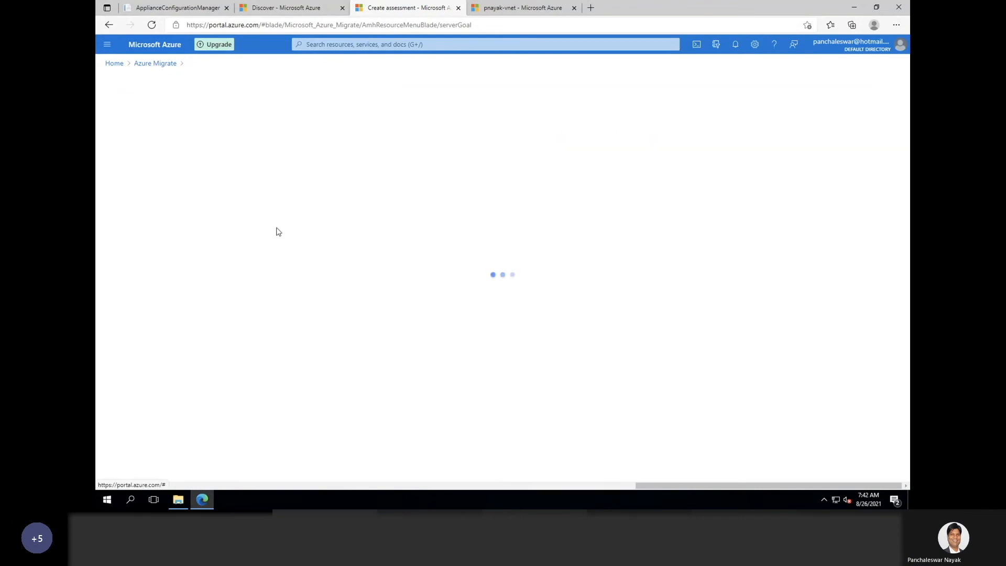
{"action": "scroll", "coordinate": [287, 371], "scroll_direction": "down", "scroll_amount": 1}
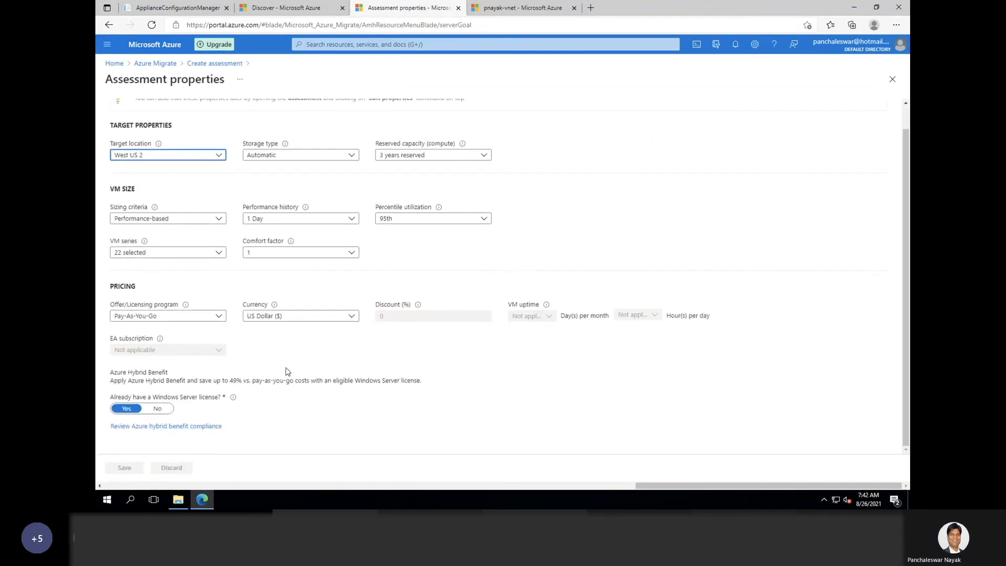
{"action": "left_click", "coordinate": [223, 64]}
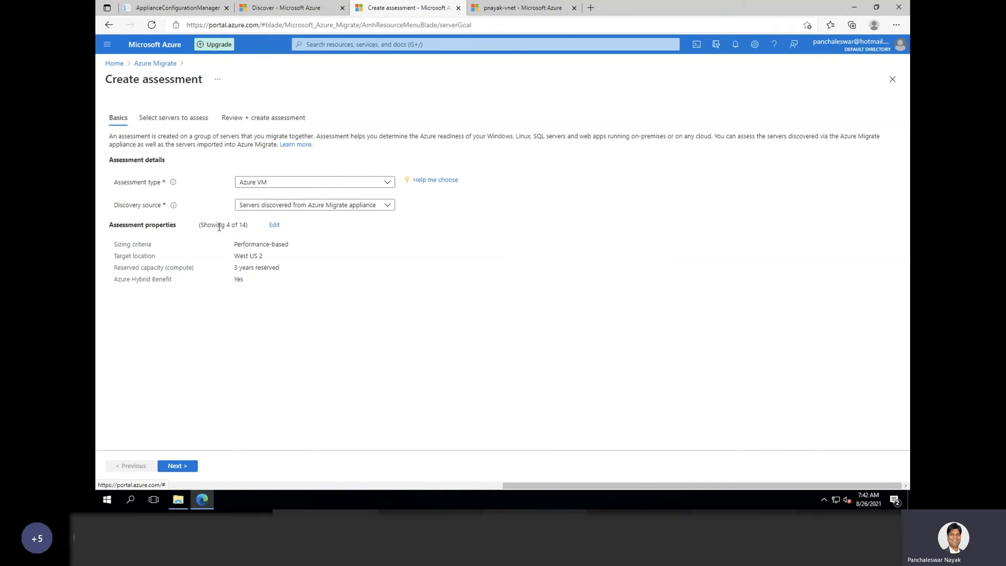
{"action": "left_click", "coordinate": [178, 121]}
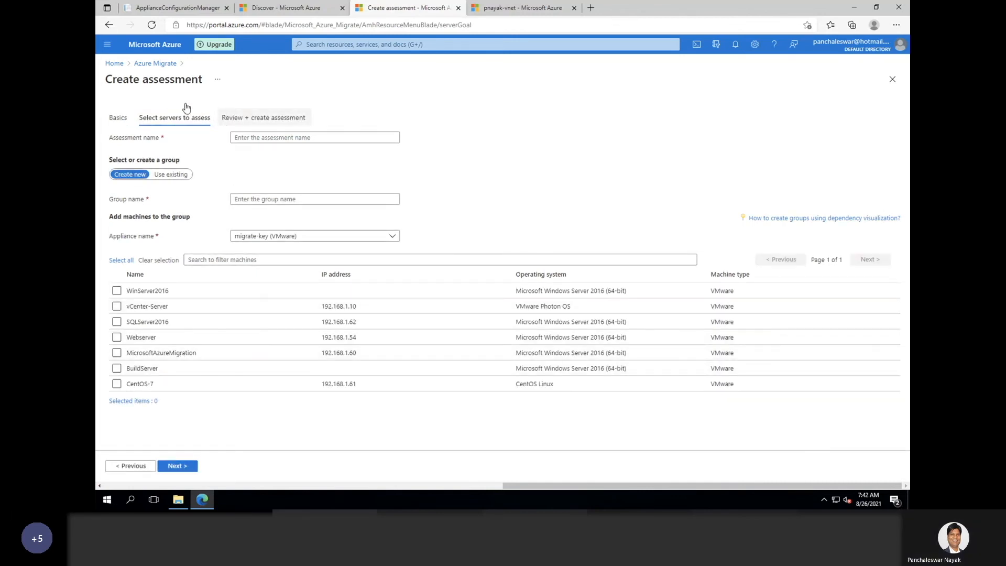
{"action": "left_click", "coordinate": [157, 64]}
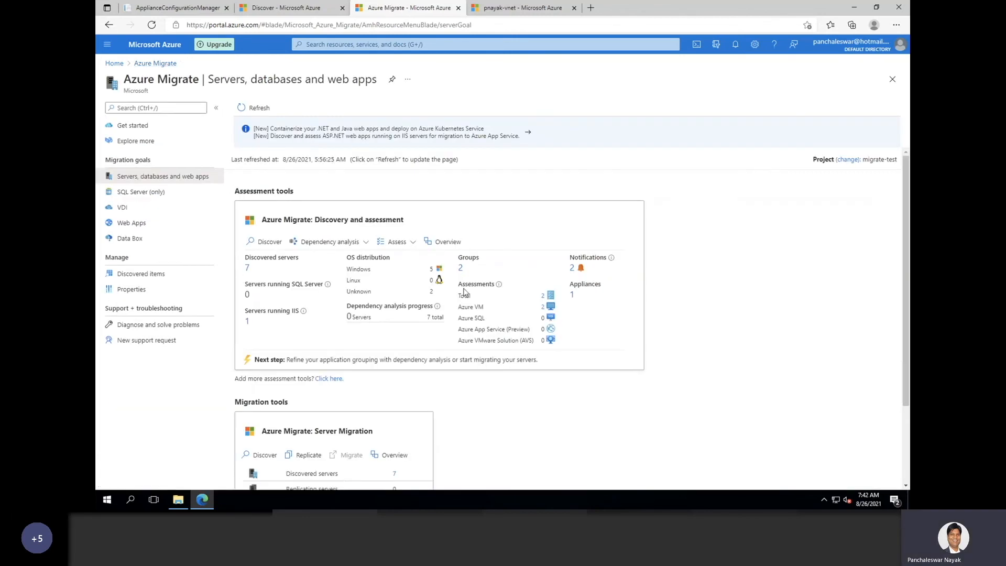
{"action": "left_click", "coordinate": [413, 238]}
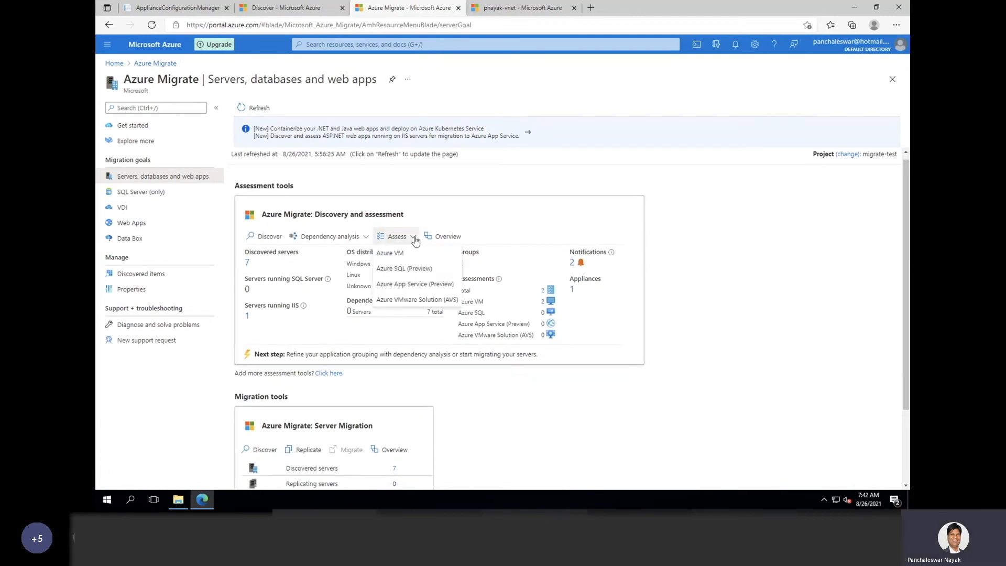
{"action": "left_click", "coordinate": [679, 314]}
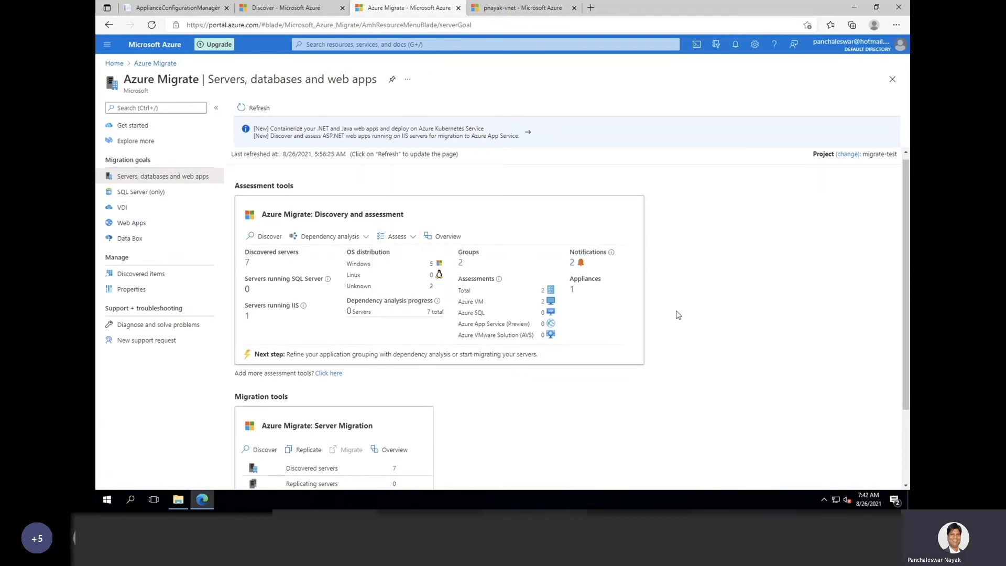
- Bring up the project's list of existing assessments and open assesment1
{"action": "scroll", "coordinate": [573, 352], "scroll_direction": "down", "scroll_amount": 1}
{"action": "scroll", "coordinate": [572, 352], "scroll_direction": "down", "scroll_amount": 3}
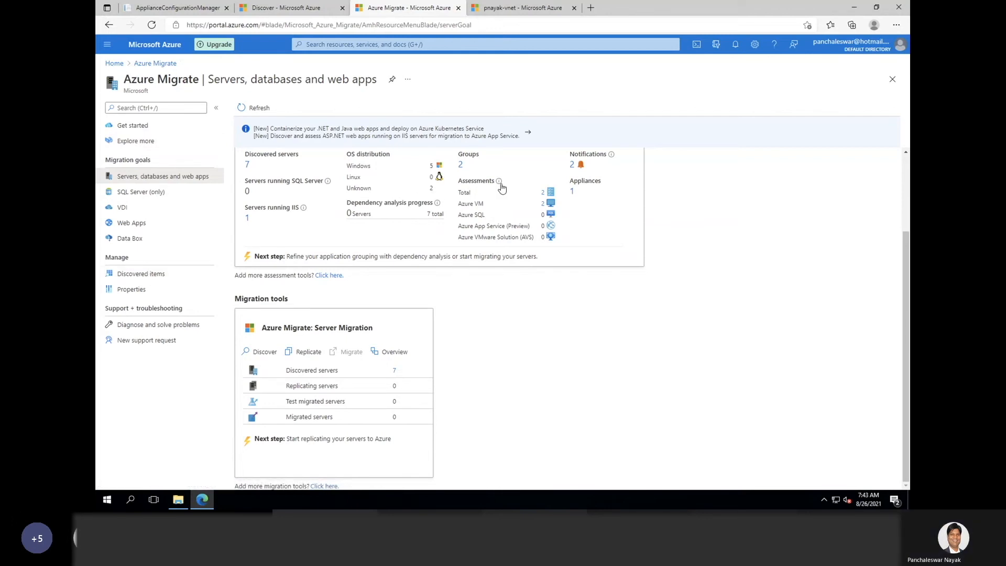
{"action": "mouse_move", "coordinate": [499, 182]}
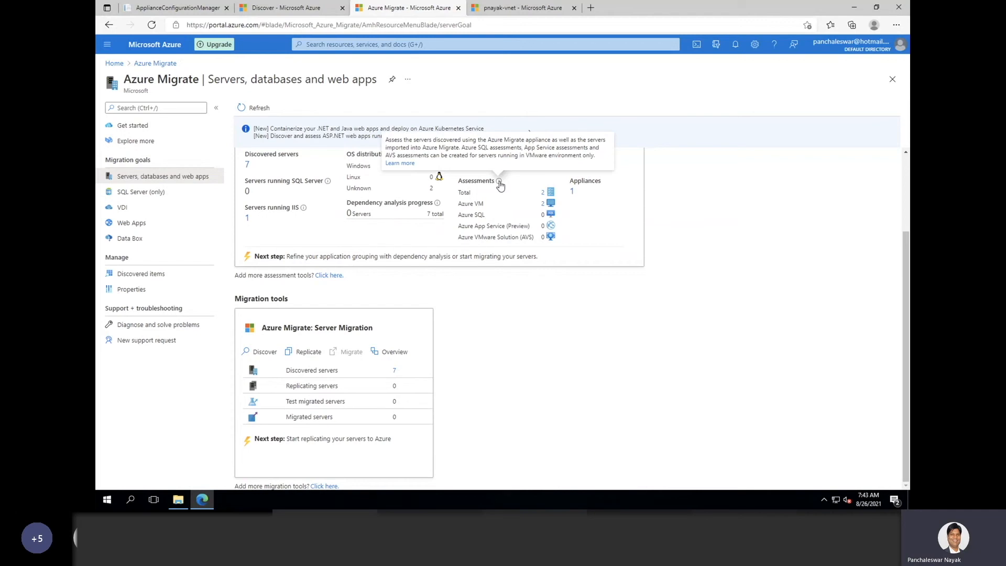
{"action": "left_click", "coordinate": [545, 196]}
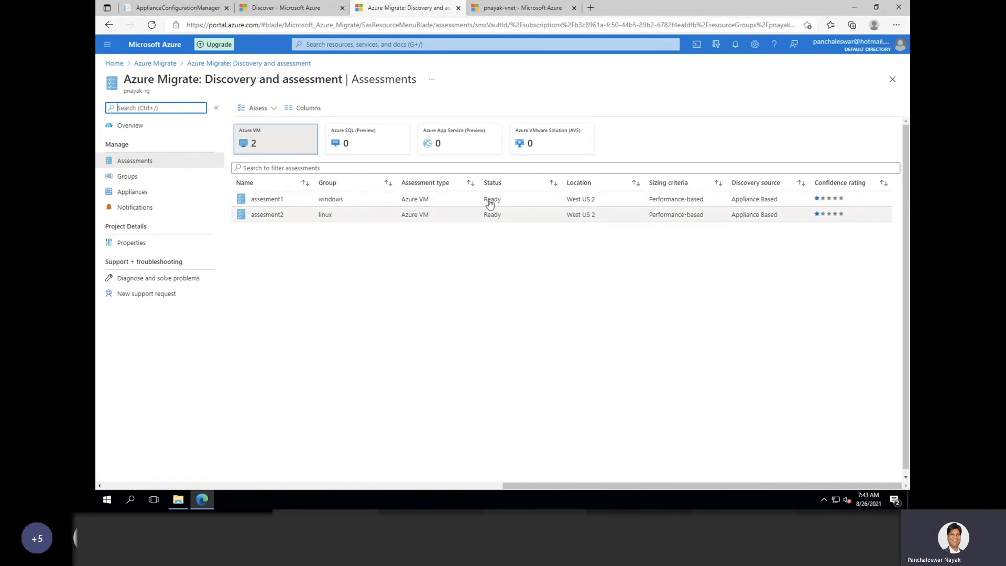
{"action": "left_click", "coordinate": [275, 201]}
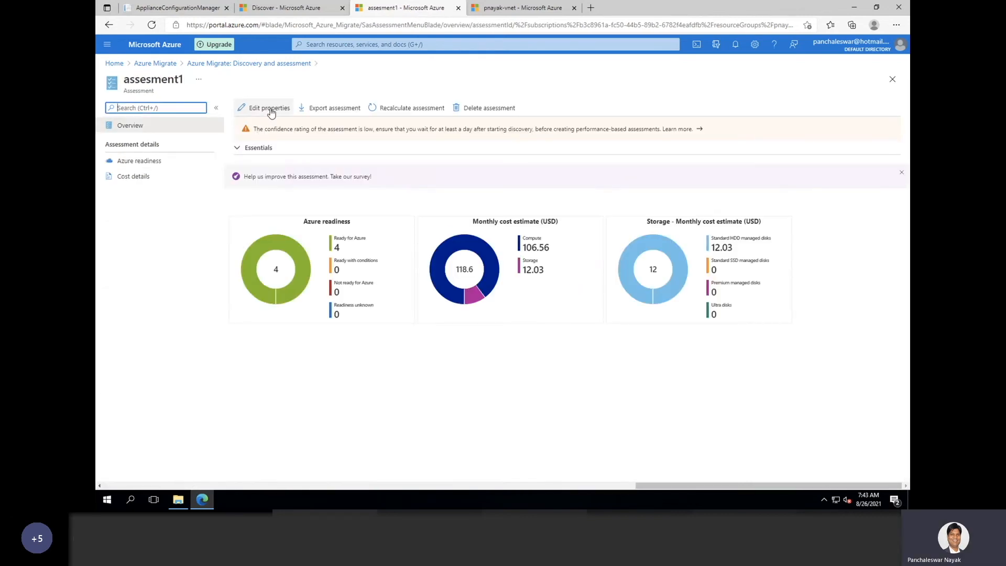
- Edit the properties of assesment1, setting the target location to East US
{"action": "left_click", "coordinate": [271, 112]}
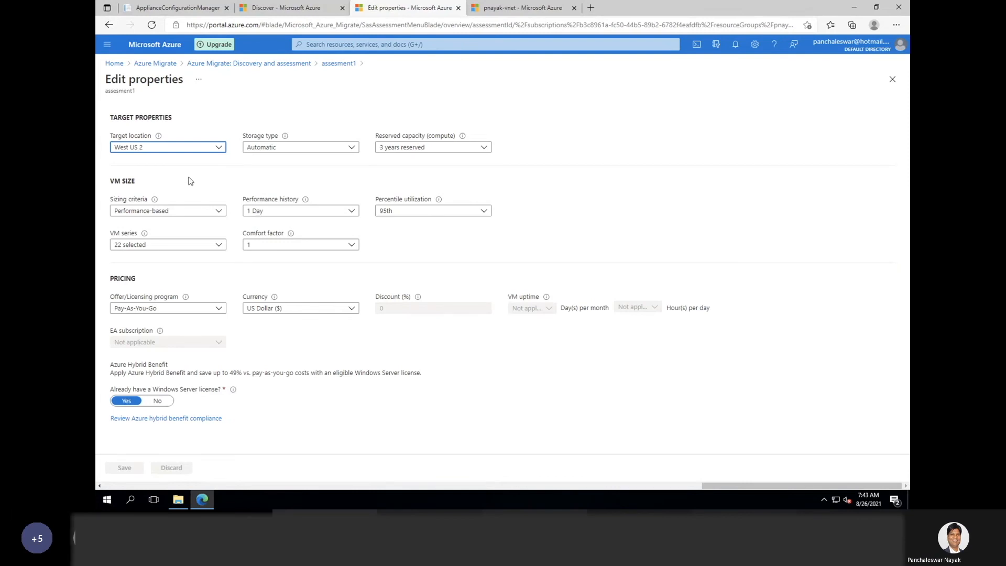
{"action": "left_click", "coordinate": [197, 149]}
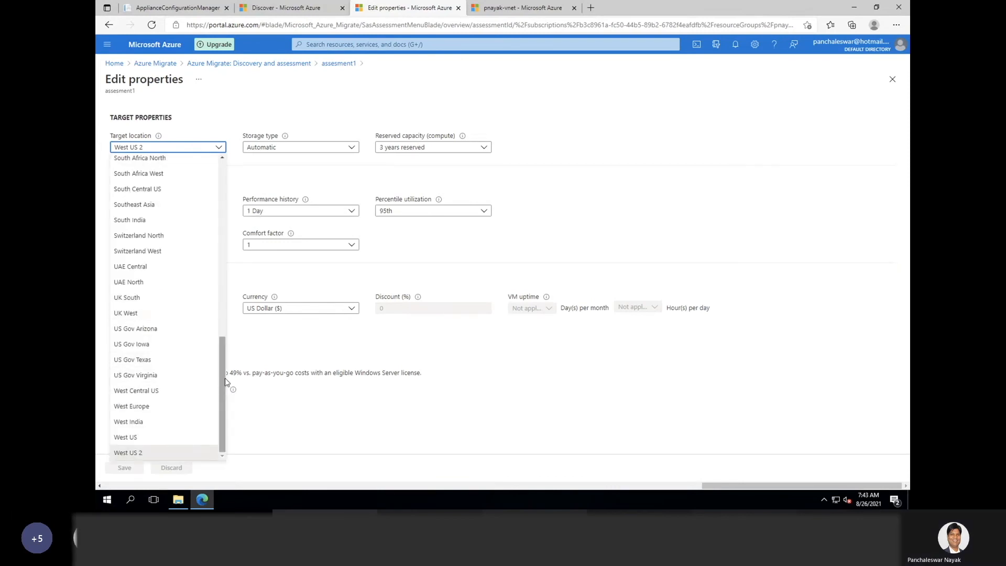
{"action": "left_click_drag", "start_coordinate": [224, 381], "coordinate": [220, 223]}
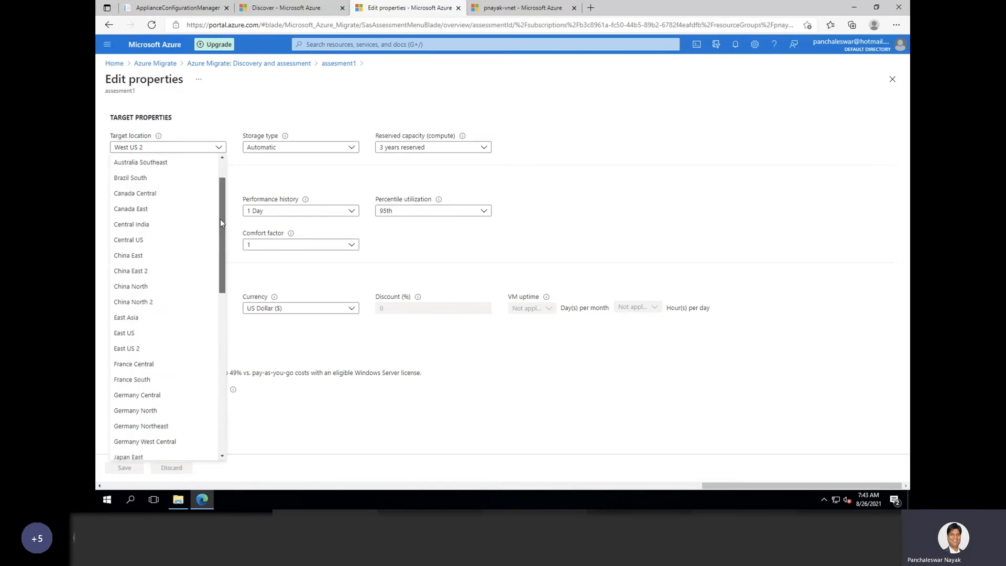
{"action": "left_click", "coordinate": [127, 333]}
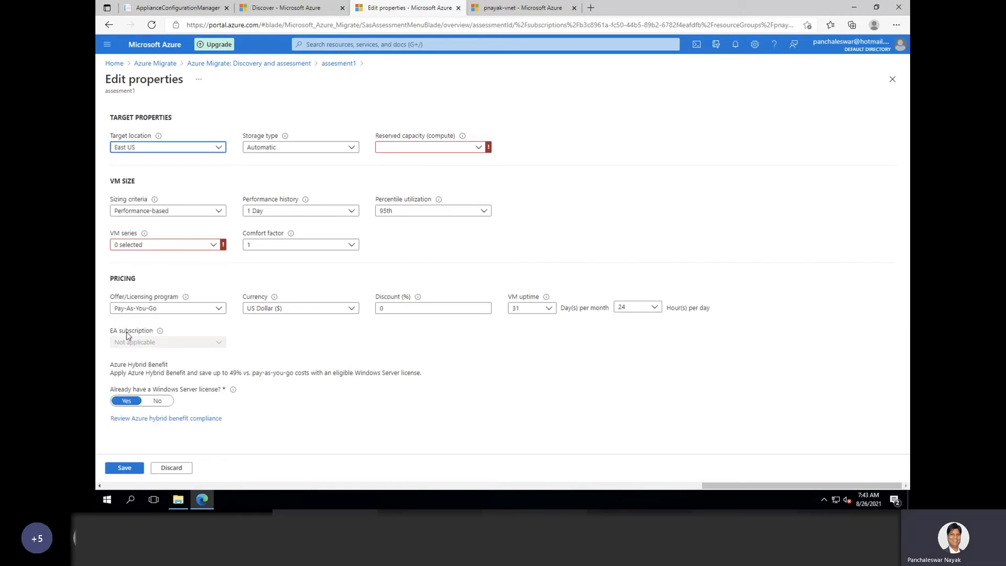
- Set assesment1's reserved capacity to No reserved instances and its VM series to DSv2_series, and save the properties
{"action": "left_click", "coordinate": [215, 244]}
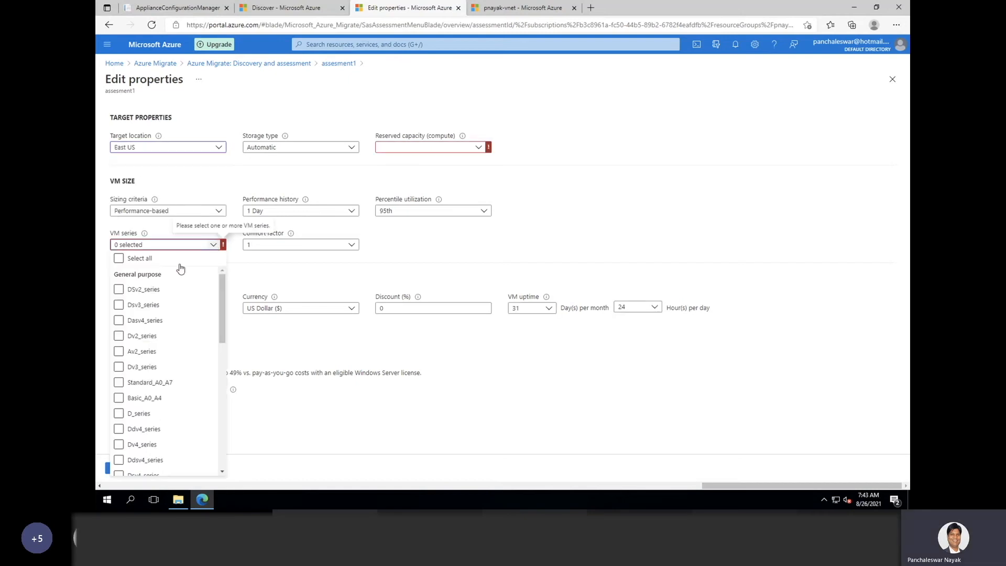
{"action": "left_click", "coordinate": [150, 294]}
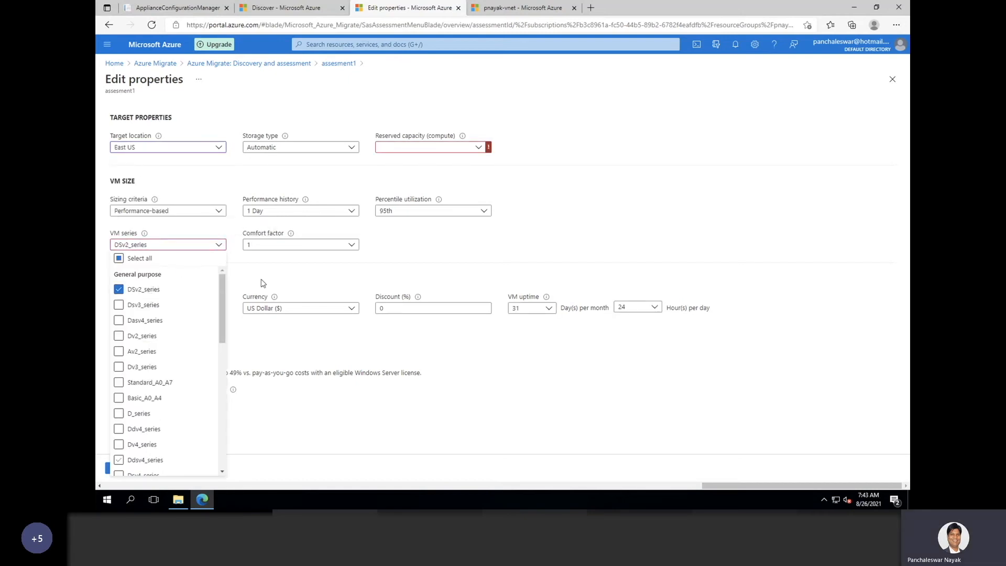
{"action": "left_click", "coordinate": [479, 146]}
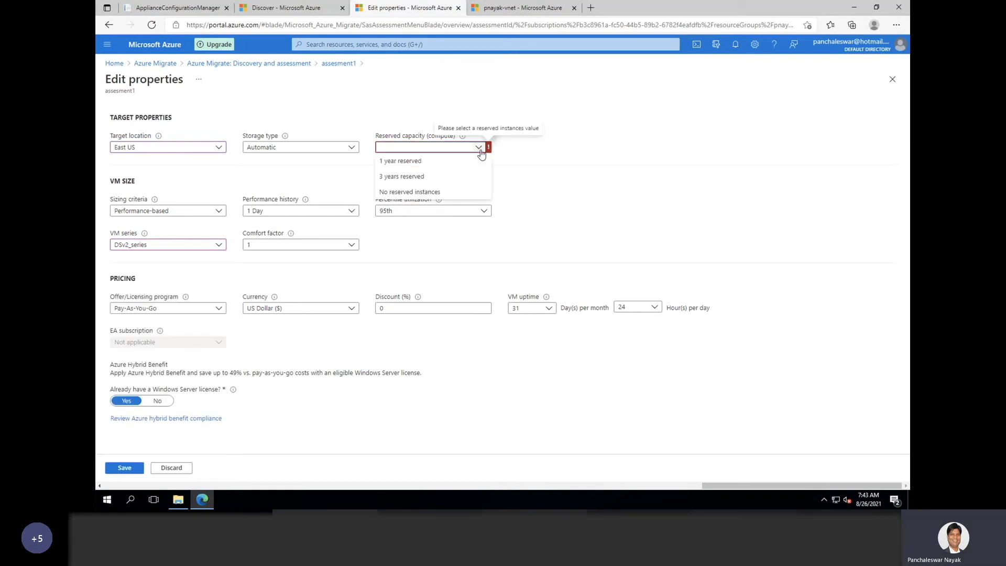
{"action": "left_click", "coordinate": [416, 193]}
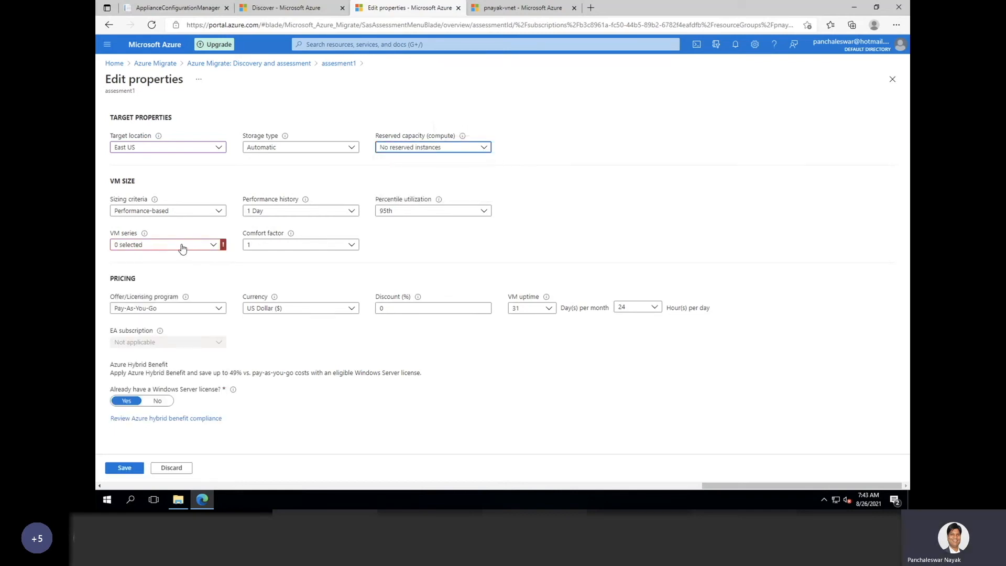
{"action": "left_click", "coordinate": [204, 247]}
{"action": "left_click", "coordinate": [140, 289]}
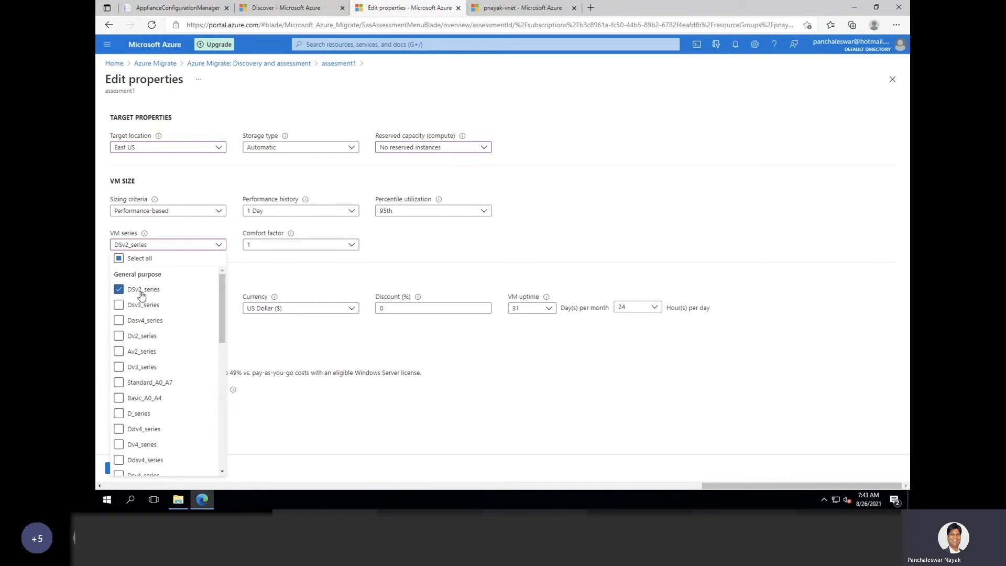
{"action": "left_click", "coordinate": [346, 419]}
{"action": "left_click", "coordinate": [128, 468]}
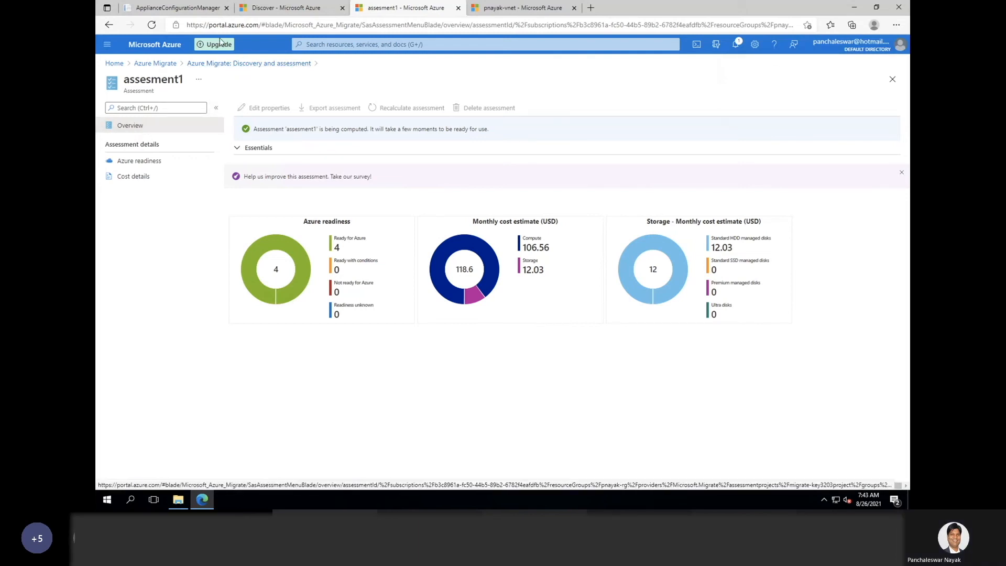
- Return to the assessments list, open assesment2 for editing and set its target location to East US
{"action": "left_click", "coordinate": [246, 63]}
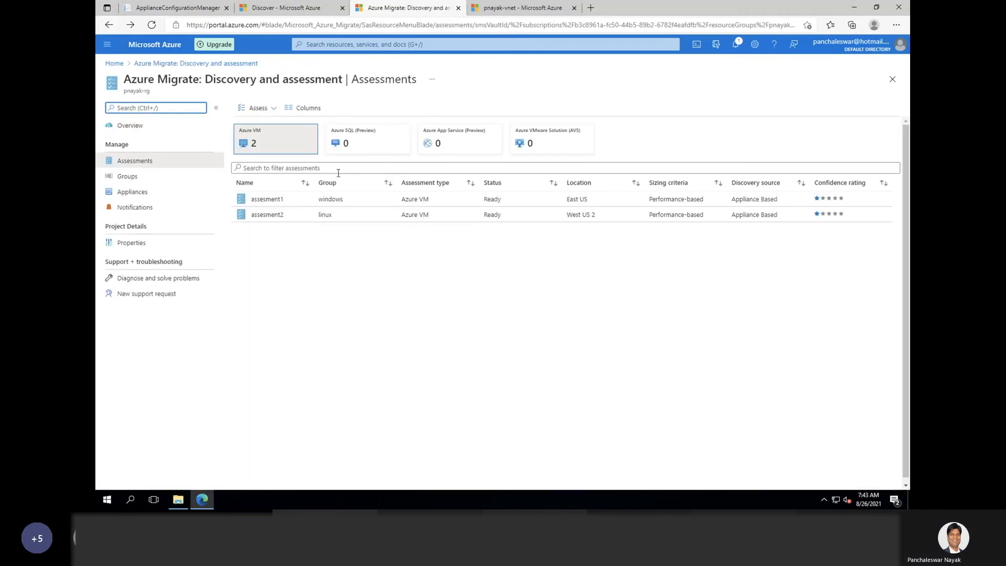
{"action": "left_click", "coordinate": [275, 214]}
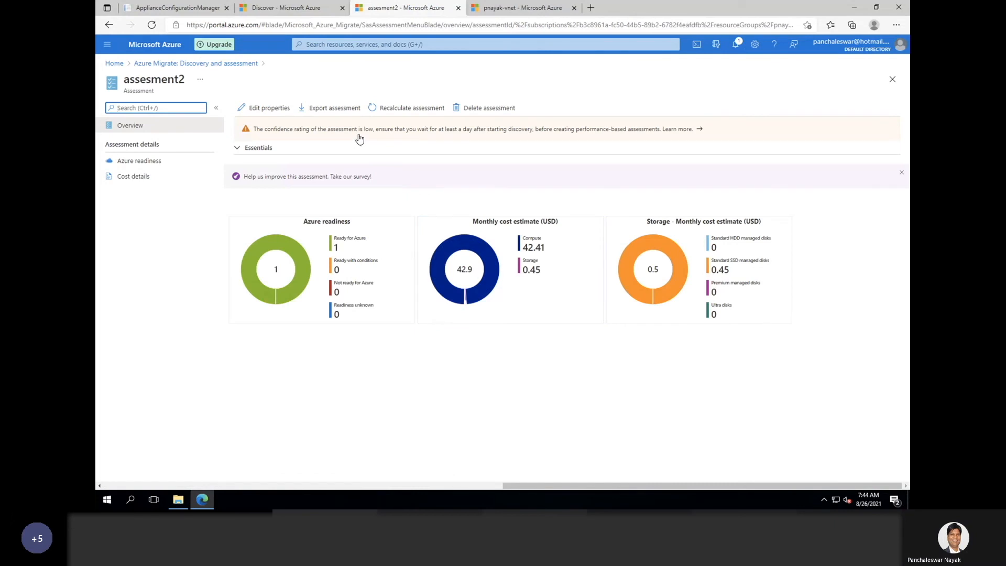
{"action": "left_click", "coordinate": [268, 108]}
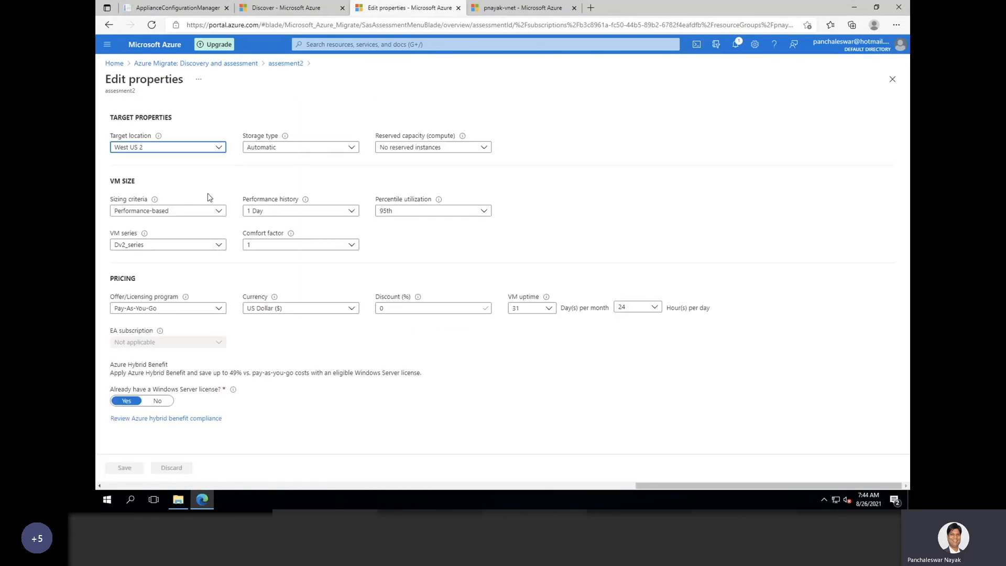
{"action": "left_click", "coordinate": [219, 147]}
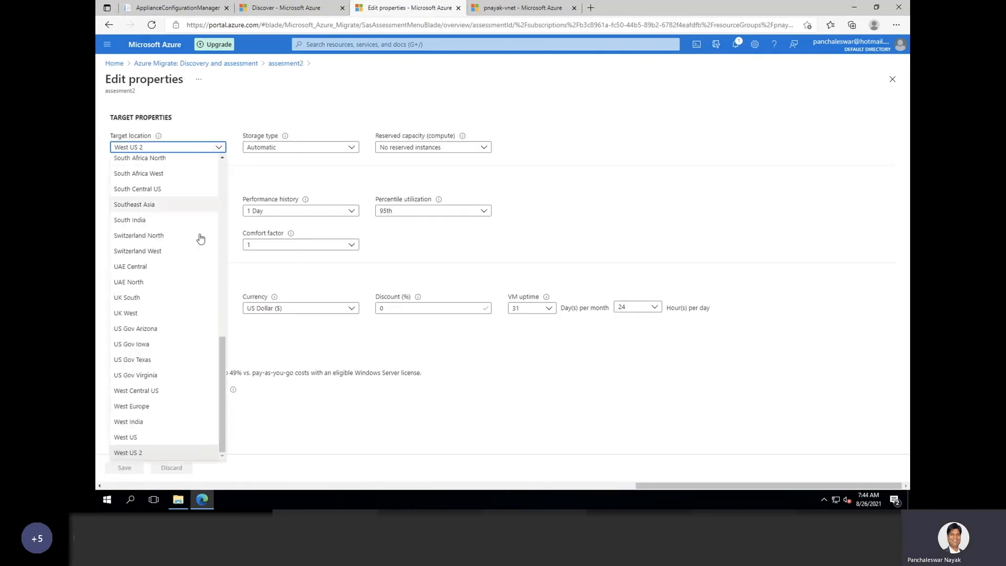
{"action": "left_click_drag", "start_coordinate": [224, 357], "coordinate": [225, 233]}
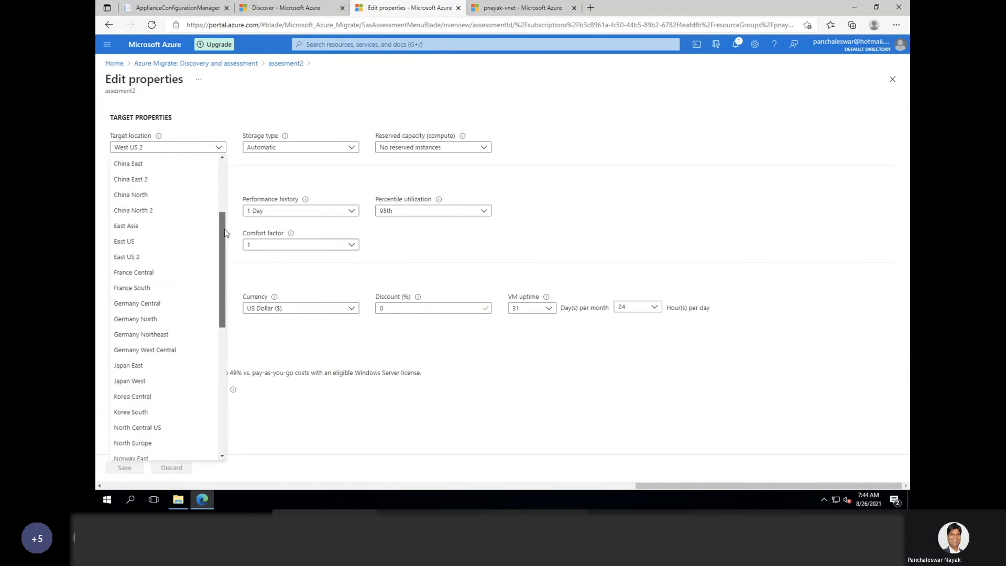
{"action": "left_click", "coordinate": [142, 242]}
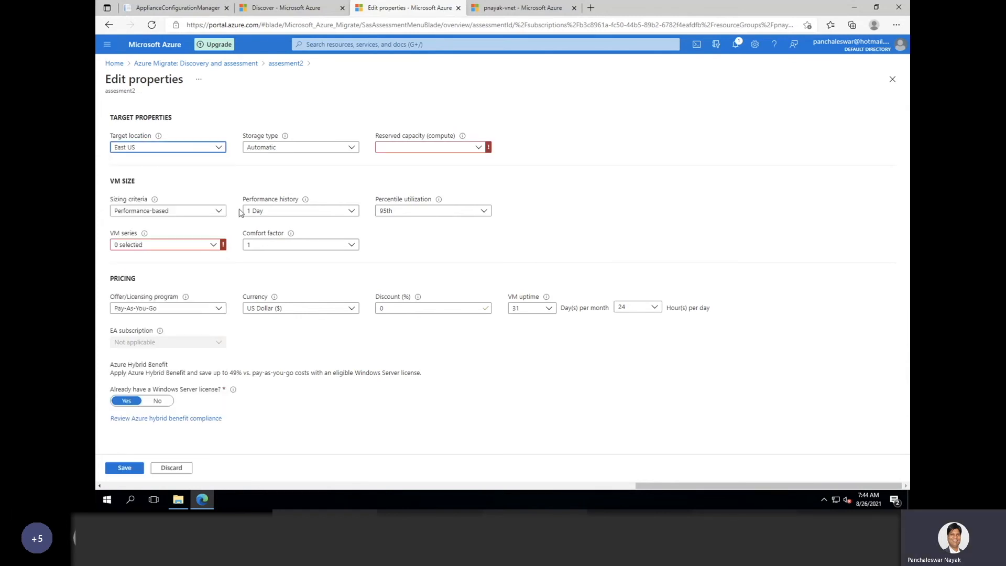
- Give assesment2 No reserved instances as reserved capacity and DSv2_series as VM series, save, and dismiss the notification
{"action": "left_click", "coordinate": [475, 148]}
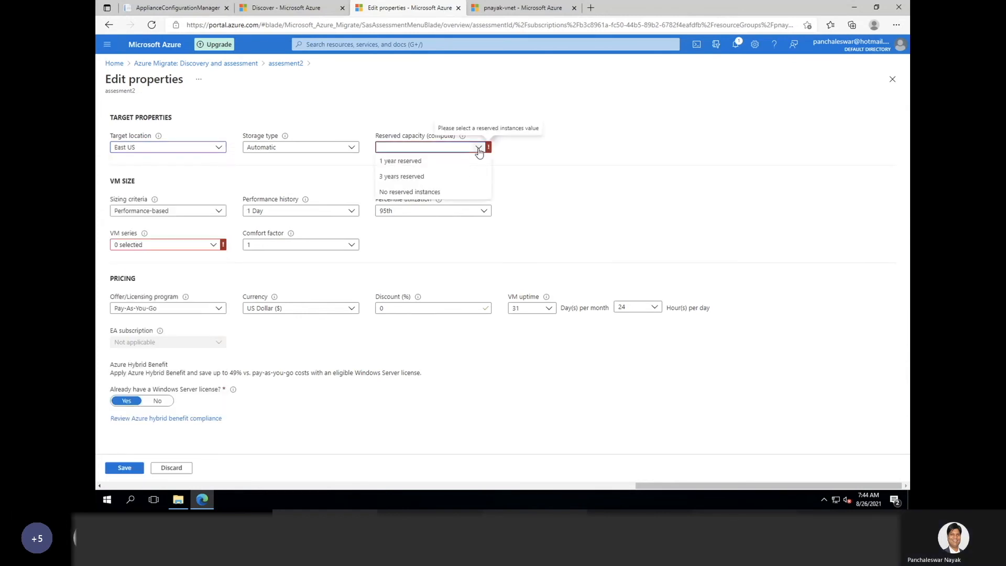
{"action": "left_click", "coordinate": [413, 193]}
{"action": "left_click", "coordinate": [215, 246]}
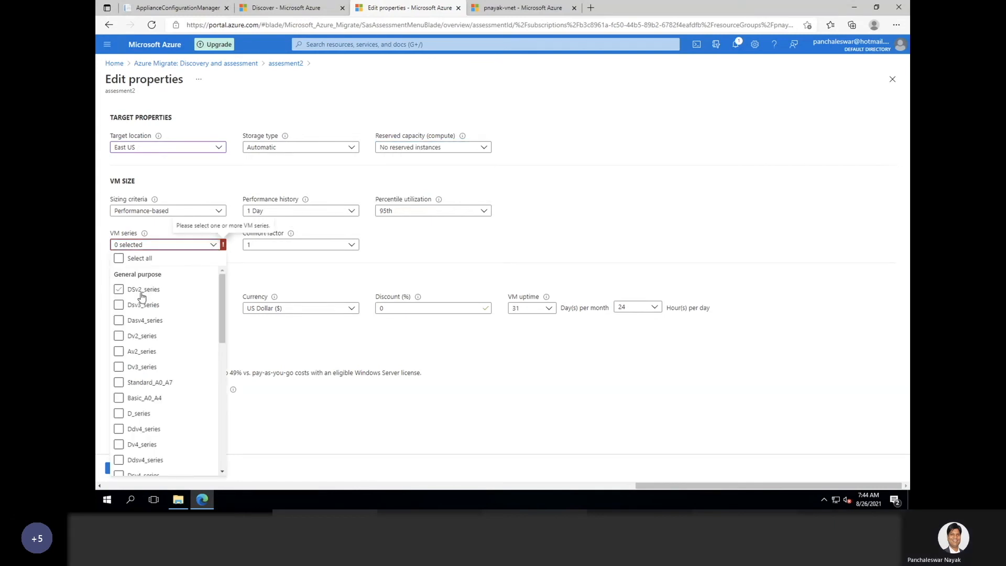
{"action": "left_click", "coordinate": [141, 289]}
{"action": "left_click", "coordinate": [333, 400]}
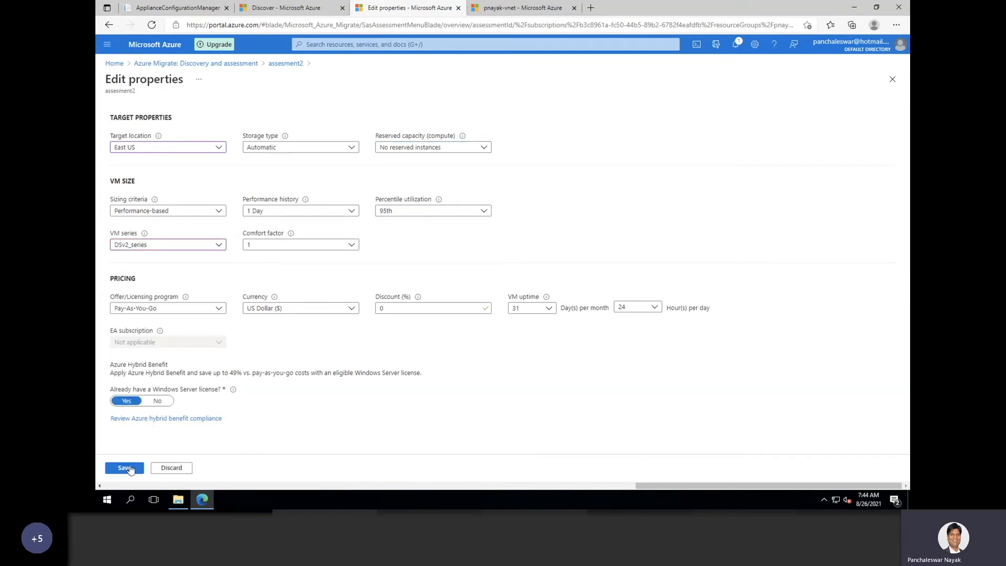
{"action": "left_click", "coordinate": [126, 468]}
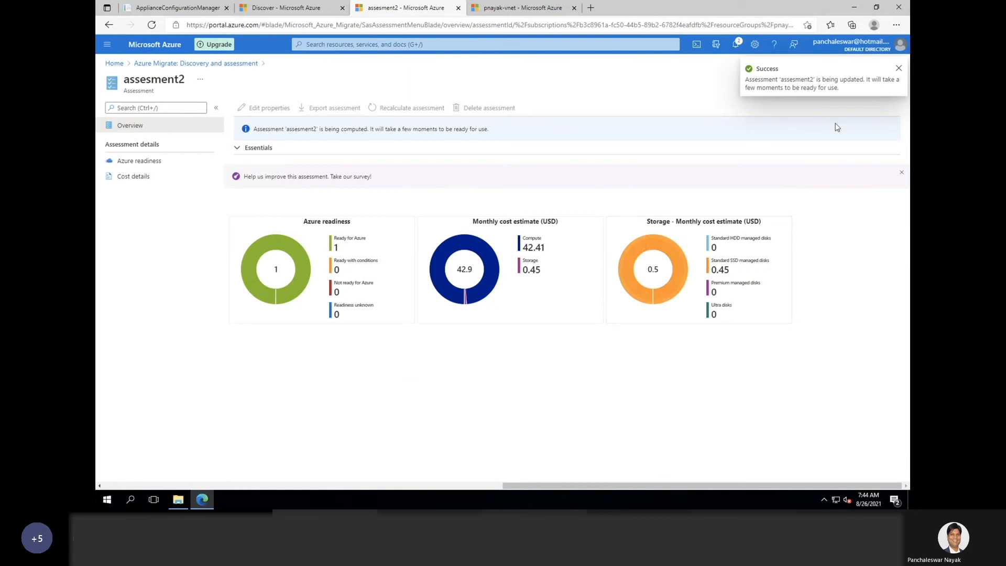
{"action": "left_click", "coordinate": [898, 69]}
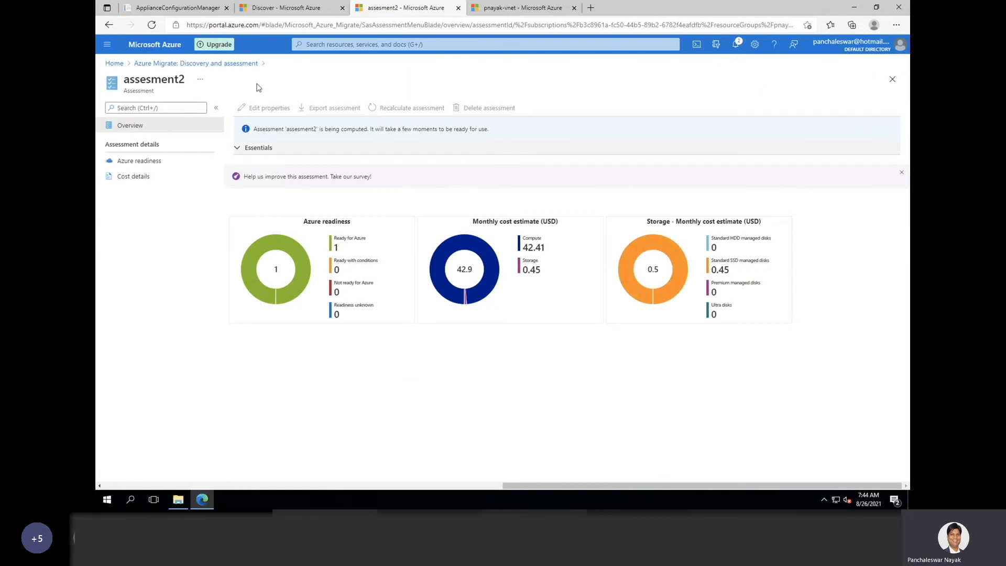
- Return to Azure Migrate's servers, databases and web apps page and start a new replication under Server Migration
{"action": "left_click", "coordinate": [191, 65]}
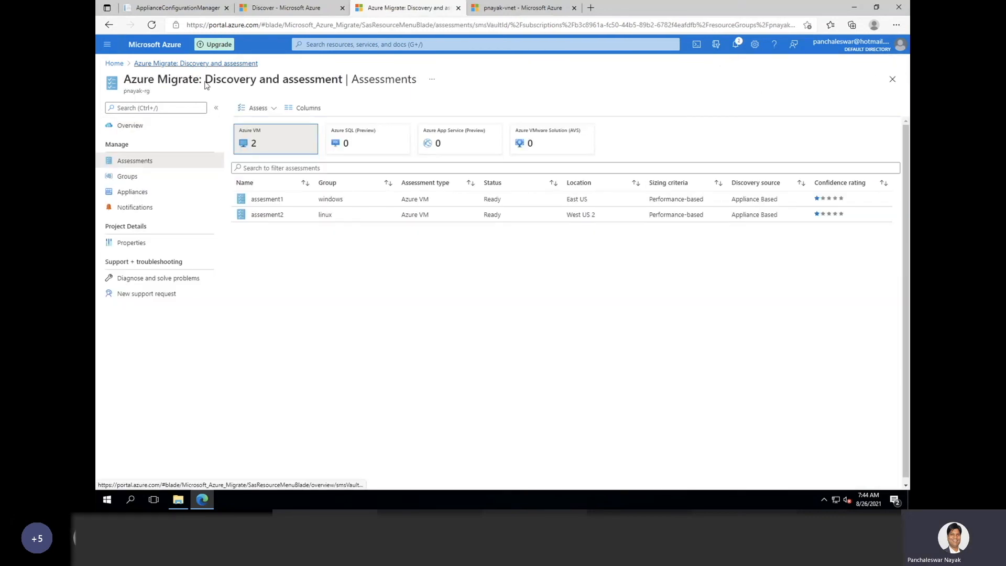
{"action": "left_click", "coordinate": [209, 64]}
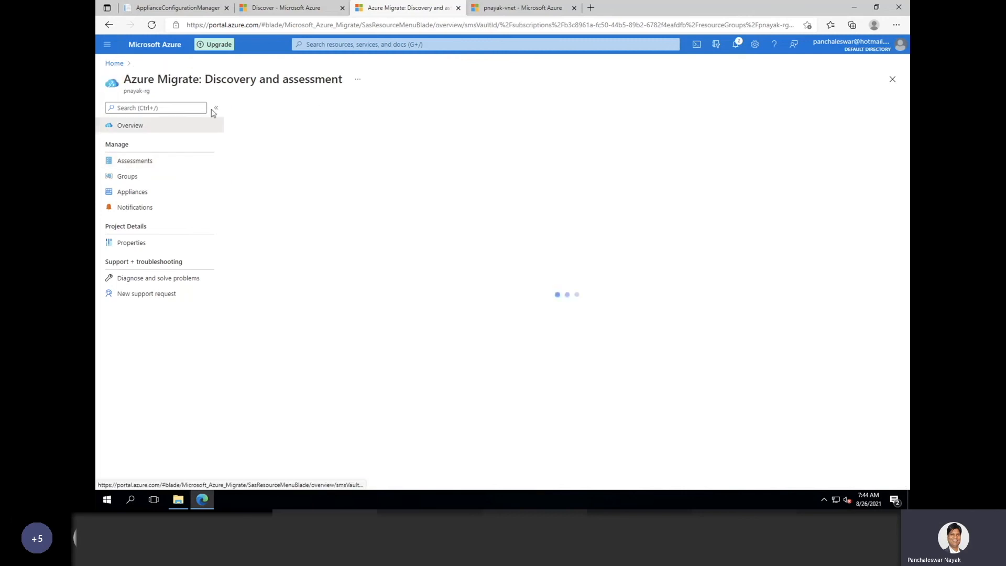
{"action": "left_click", "coordinate": [117, 62]}
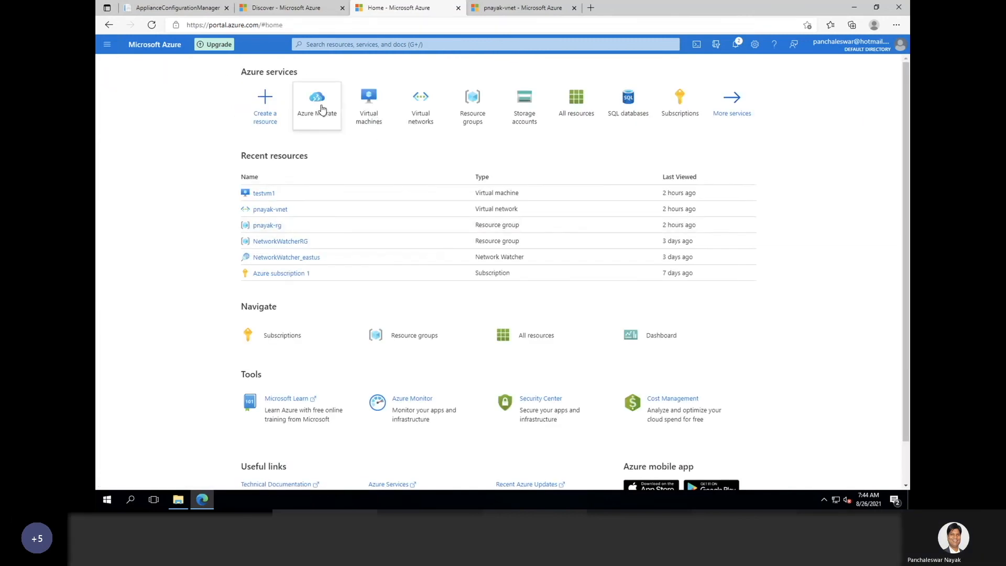
{"action": "left_click", "coordinate": [322, 109]}
{"action": "left_click", "coordinate": [393, 379]}
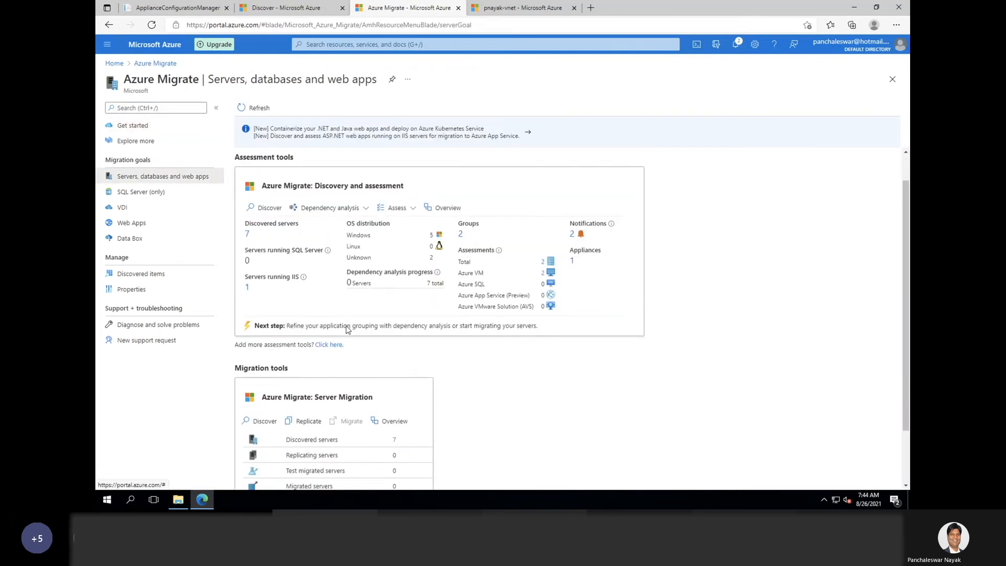
{"action": "left_click", "coordinate": [305, 421]}
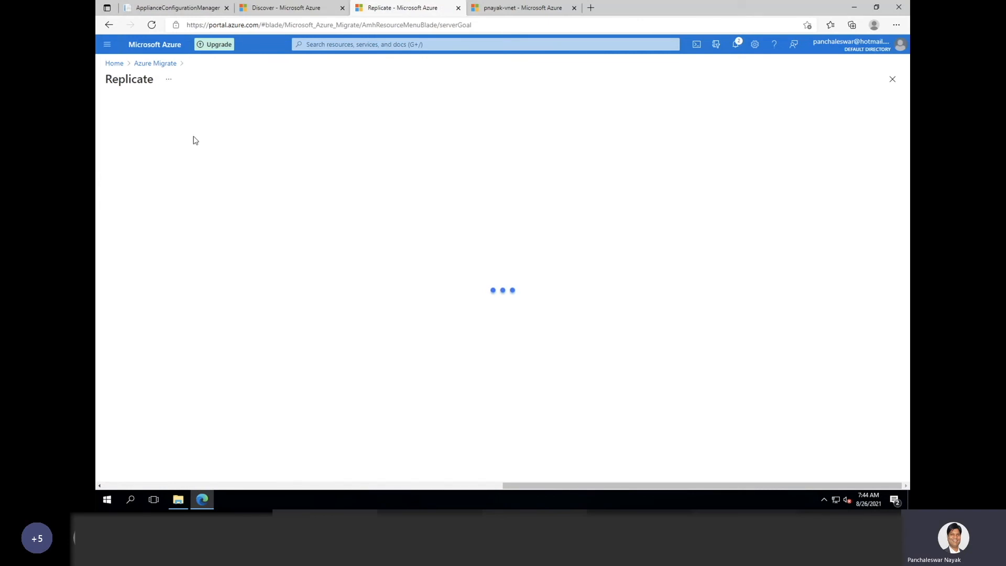
- Set the replication source to machines virtualized with VMware vSphere and the migrate-key appliance, and continue to virtual machines
{"action": "left_click", "coordinate": [236, 172]}
{"action": "left_click", "coordinate": [166, 189]}
{"action": "left_click", "coordinate": [176, 202]}
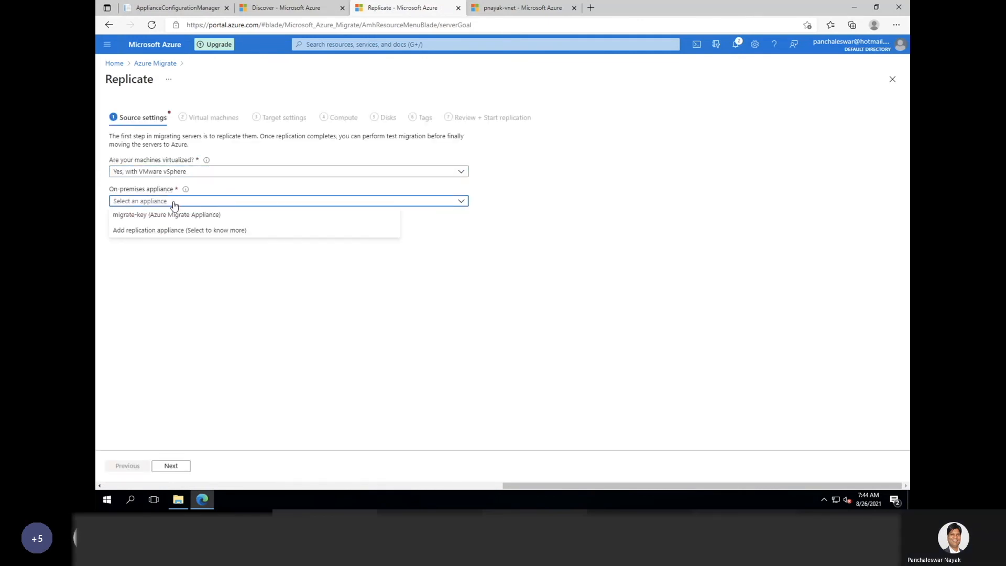
{"action": "left_click", "coordinate": [163, 214]}
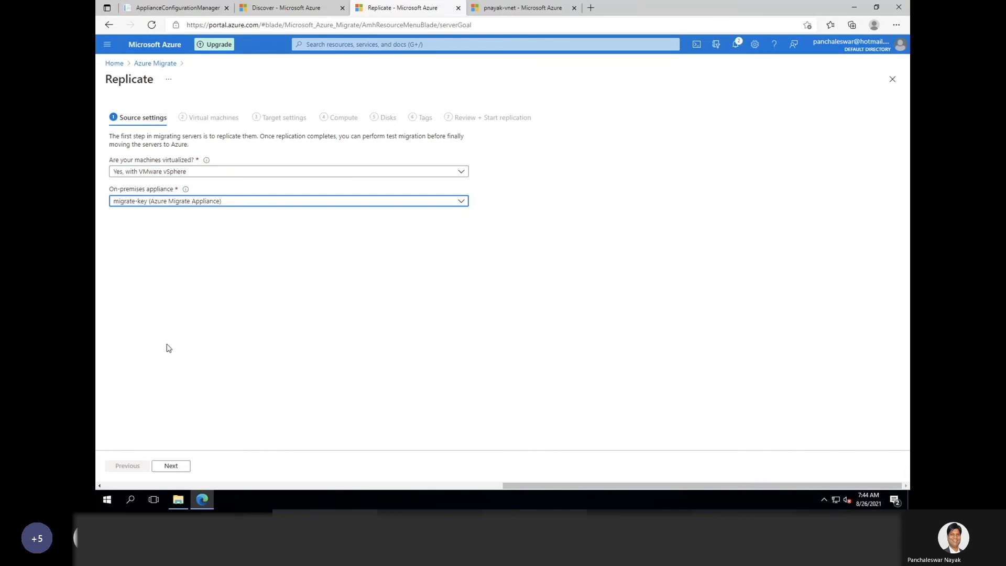
{"action": "left_click", "coordinate": [171, 465]}
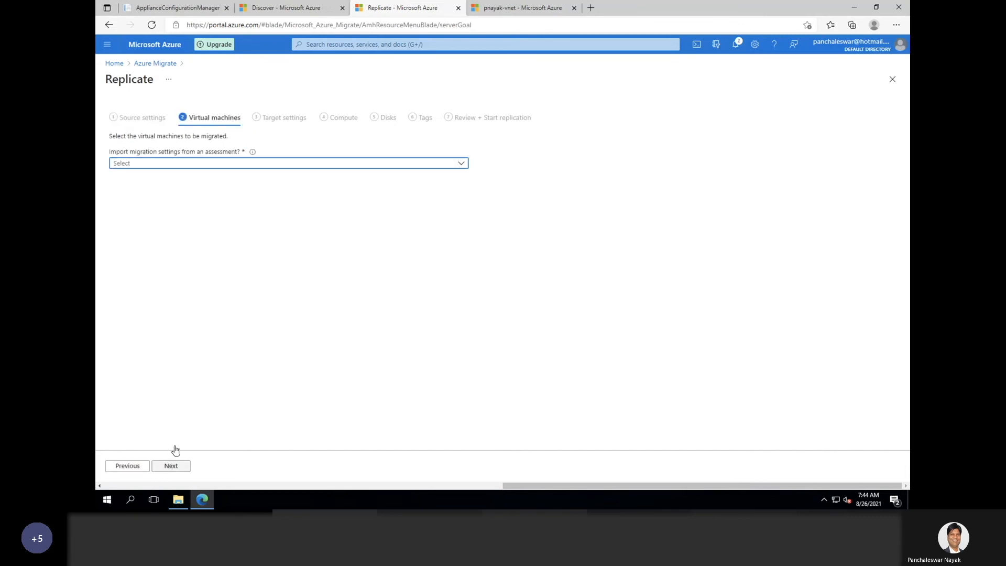
- Apply the migration settings from assesment1 of the windows group, and choose Webserver as the virtual machine to migrate
{"action": "left_click", "coordinate": [208, 164]}
{"action": "left_click", "coordinate": [155, 176]}
{"action": "left_click", "coordinate": [161, 257]}
{"action": "left_click", "coordinate": [126, 270]}
{"action": "left_click", "coordinate": [317, 257]}
{"action": "left_click", "coordinate": [317, 268]}
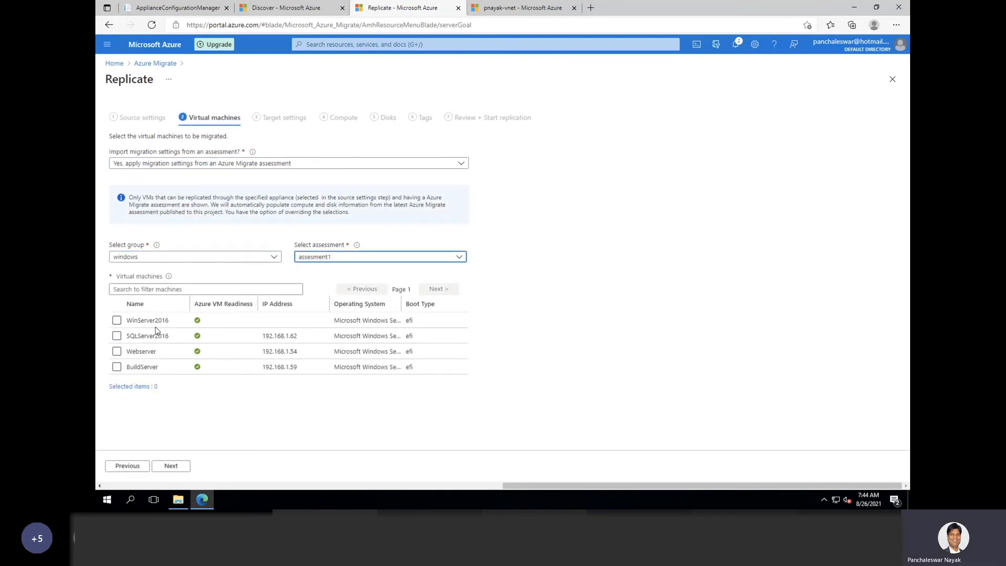
{"action": "left_click", "coordinate": [117, 352]}
{"action": "left_click", "coordinate": [170, 466]}
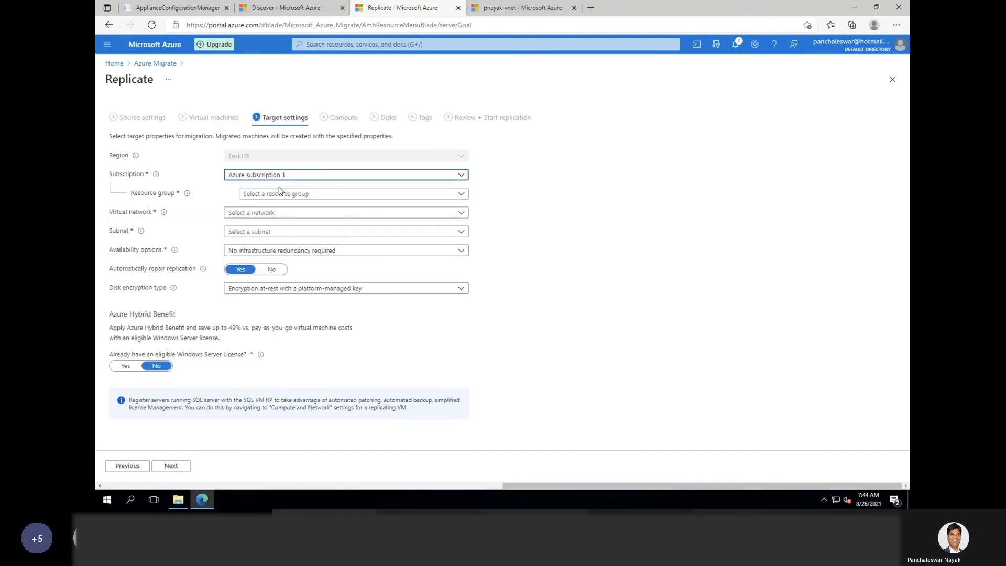
- Set the target resource group to pnayak-rg and the virtual network to pnayak-vnet, and continue to the compute settings
{"action": "left_click", "coordinate": [280, 195]}
{"action": "left_click", "coordinate": [270, 242]}
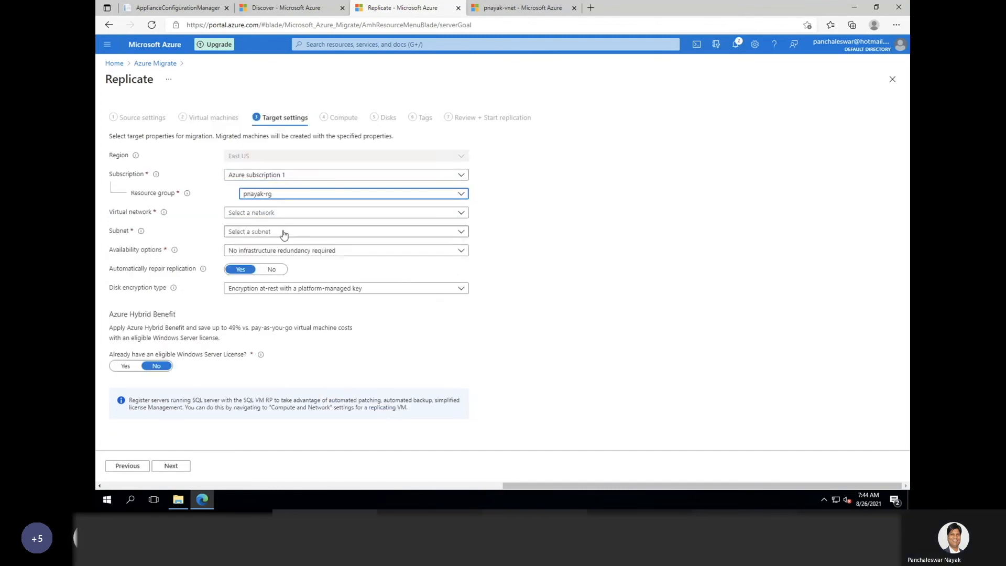
{"action": "left_click", "coordinate": [294, 213]}
{"action": "left_click", "coordinate": [256, 246]}
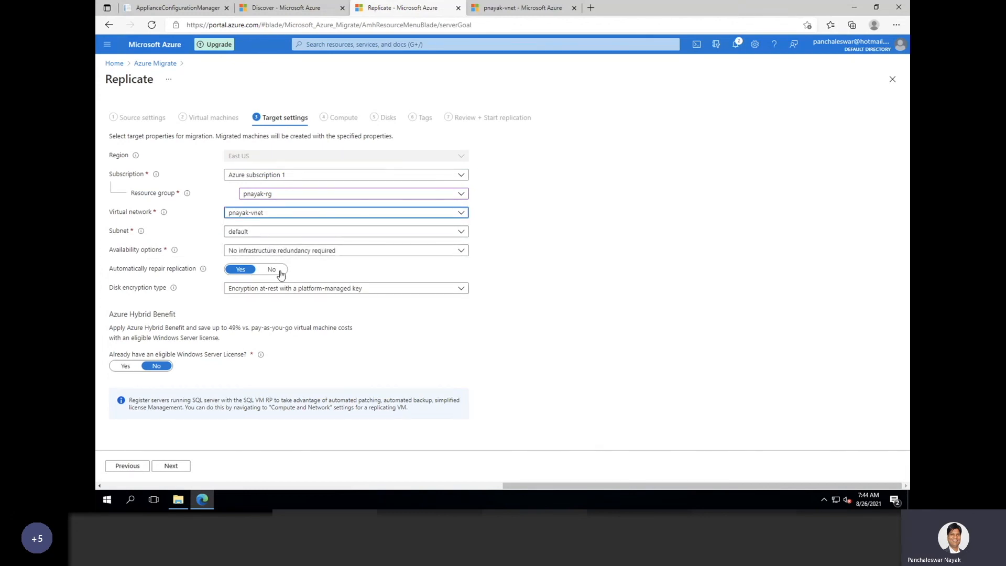
{"action": "left_click", "coordinate": [177, 466]}
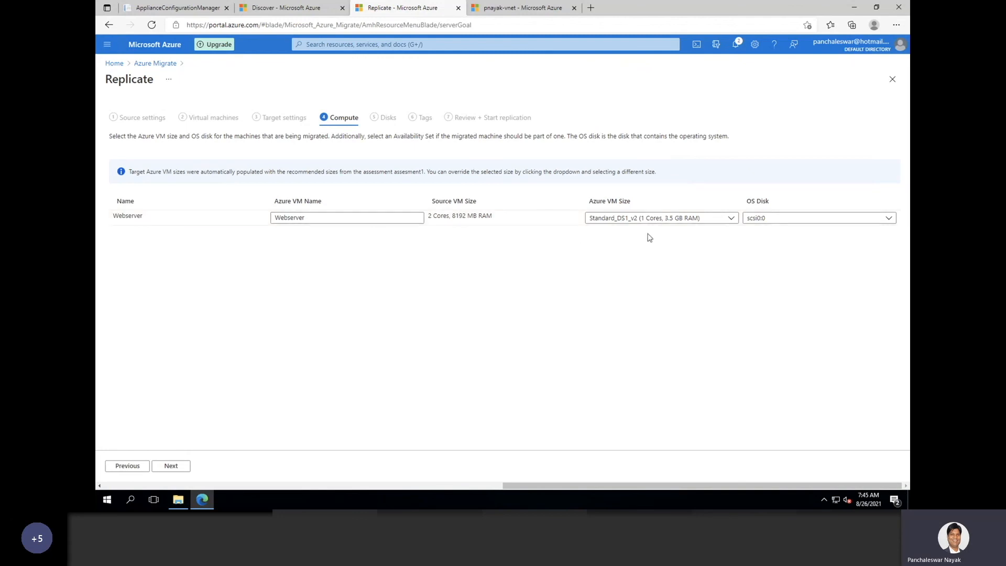
- Set Webserver's Azure VM size to Standard_B2s (2 Cores, 4 GB RAM) and continue to the disk settings
{"action": "left_click", "coordinate": [731, 221]}
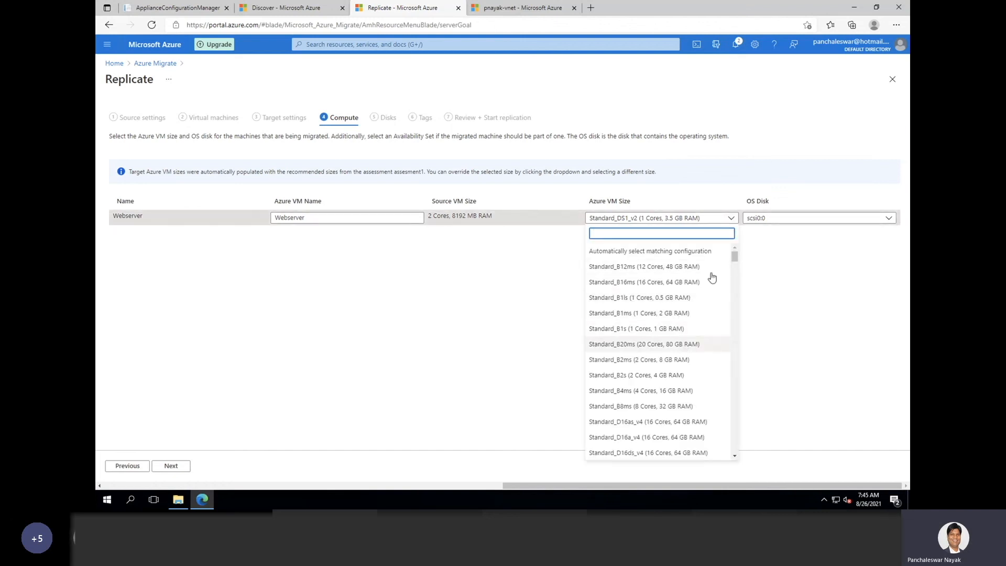
{"action": "left_click", "coordinate": [687, 376]}
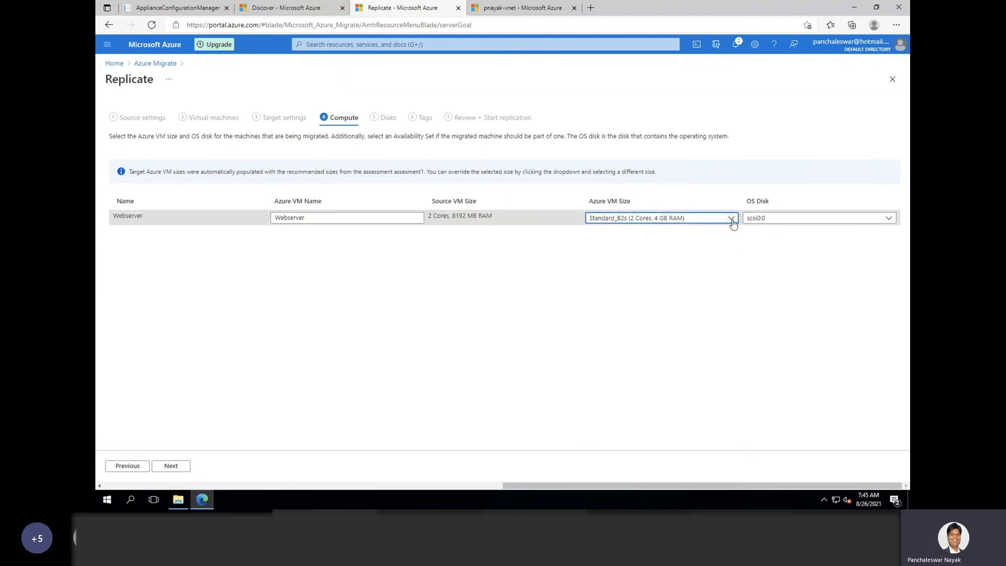
{"action": "left_click", "coordinate": [173, 467]}
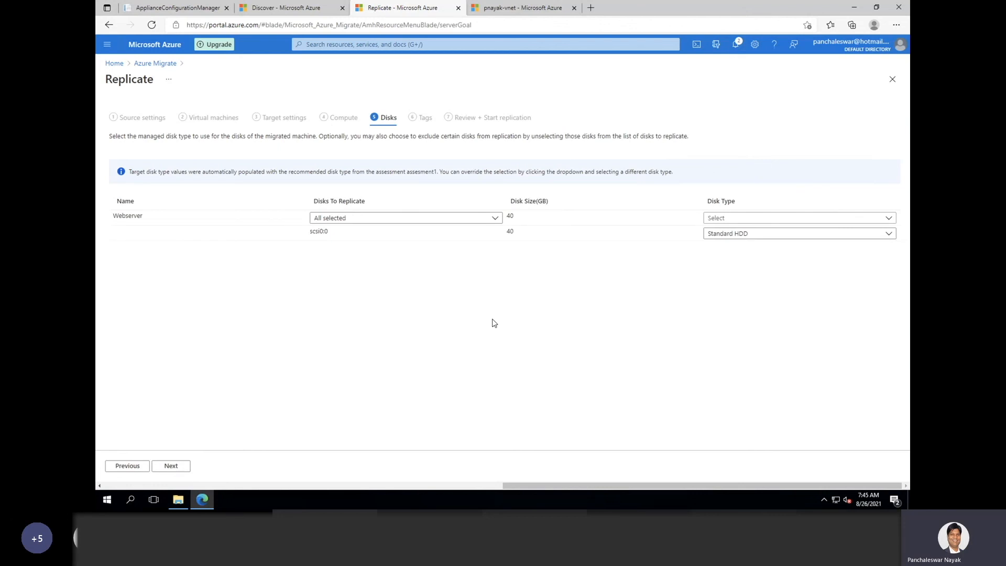
- Set the type of Webserver's scsi0:0 disk to Standard SSD and start the replication without adding tags
{"action": "left_click", "coordinate": [715, 236]}
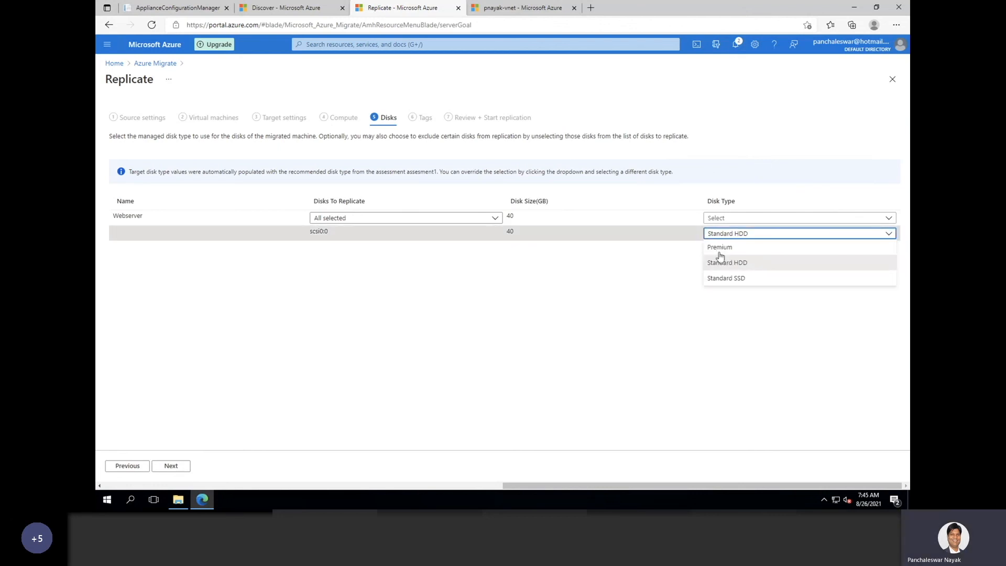
{"action": "left_click", "coordinate": [726, 278]}
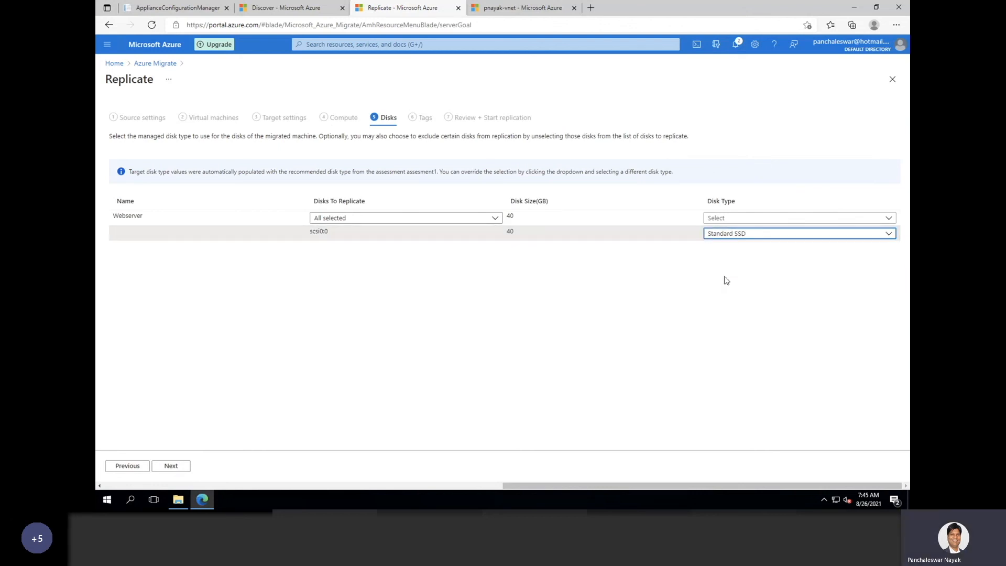
{"action": "left_click", "coordinate": [173, 466]}
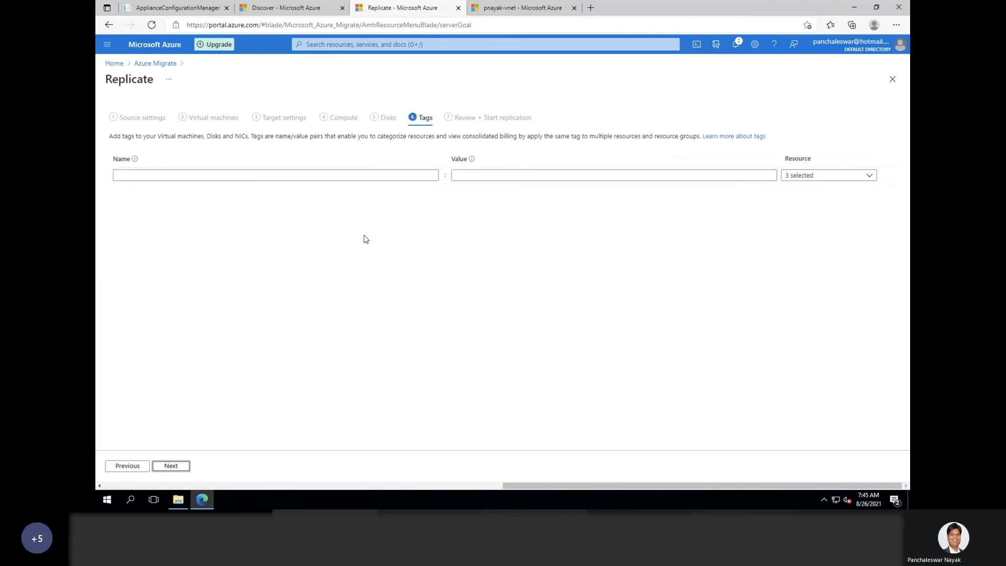
{"action": "left_click", "coordinate": [171, 466]}
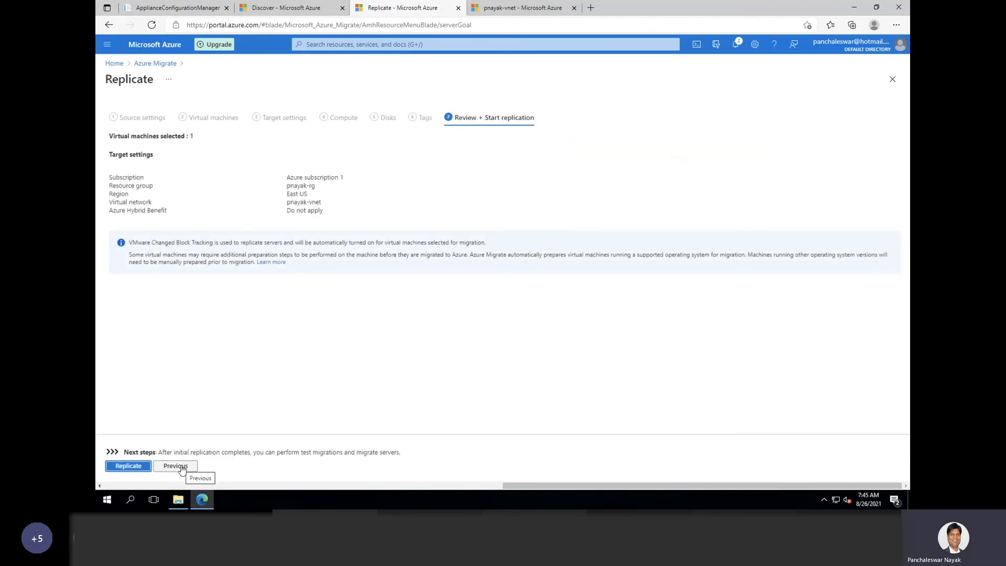
{"action": "left_click", "coordinate": [128, 466]}
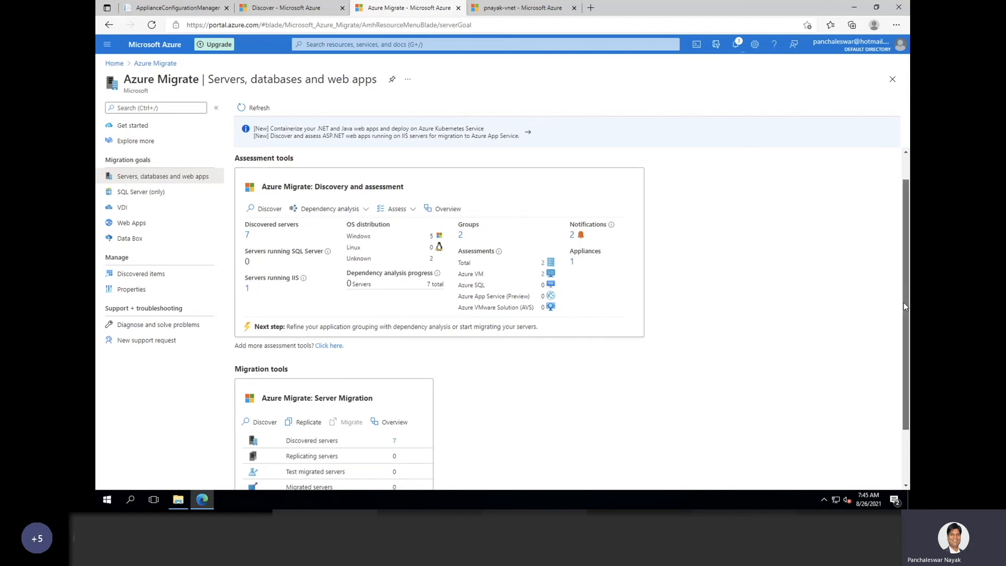
- Check the portal notifications for the status of the server replication, and close them
{"action": "left_click_drag", "start_coordinate": [904, 303], "coordinate": [902, 318]}
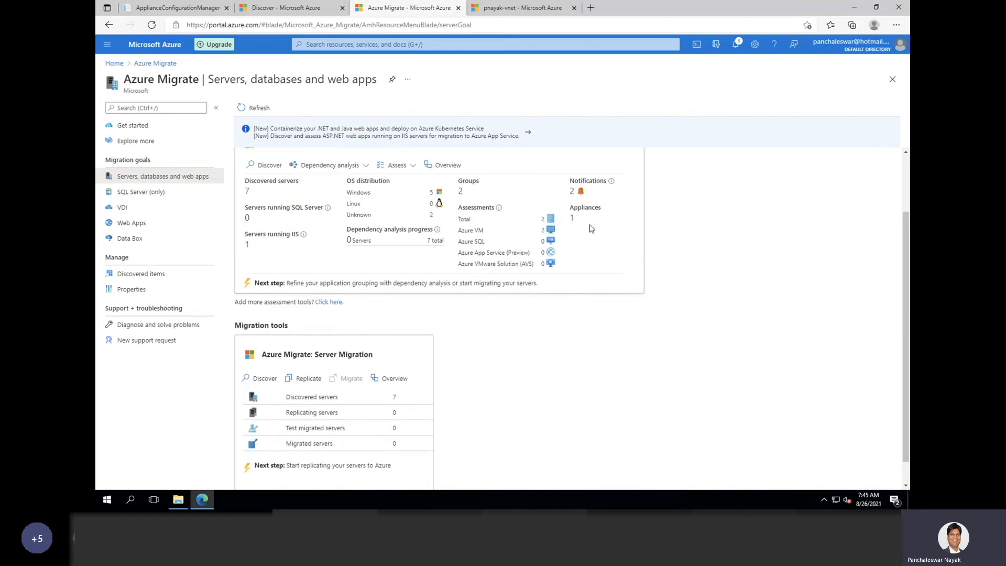
{"action": "left_click", "coordinate": [737, 45]}
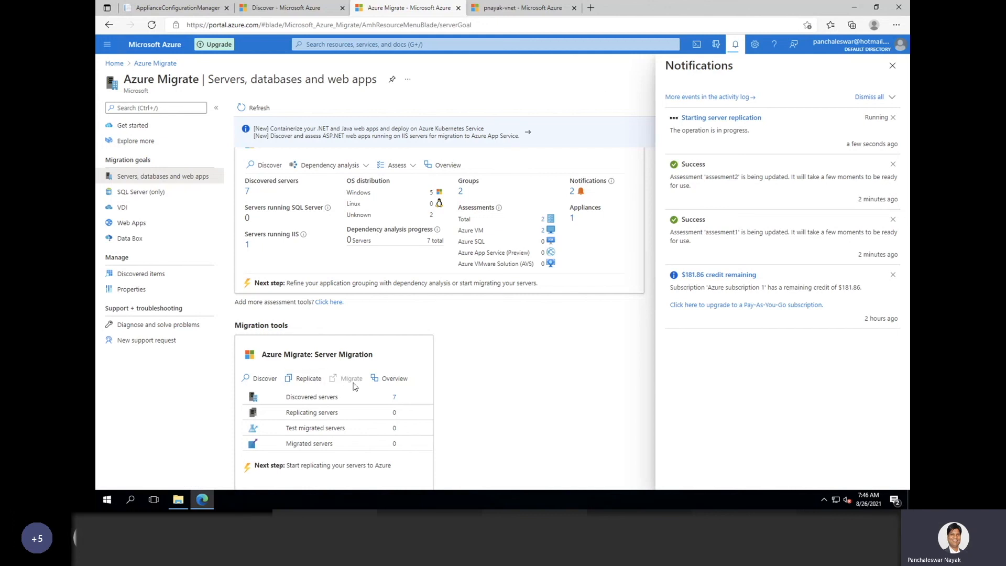
{"action": "left_click", "coordinate": [892, 66]}
- Open the Server Migration overview and view all migration jobs to check Webserver's replication
{"action": "scroll", "coordinate": [492, 408], "scroll_direction": "down", "scroll_amount": 1}
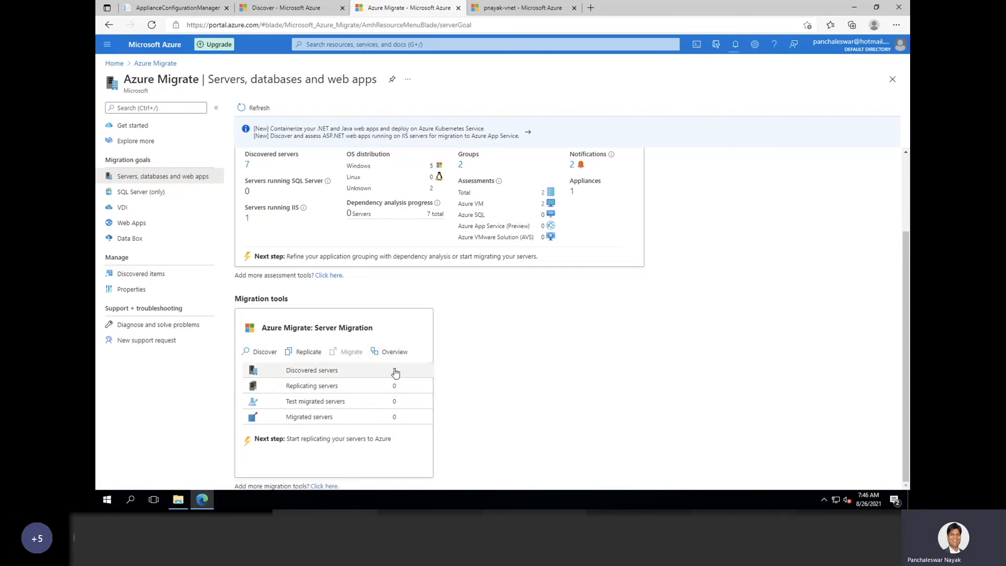
{"action": "left_click", "coordinate": [393, 351]}
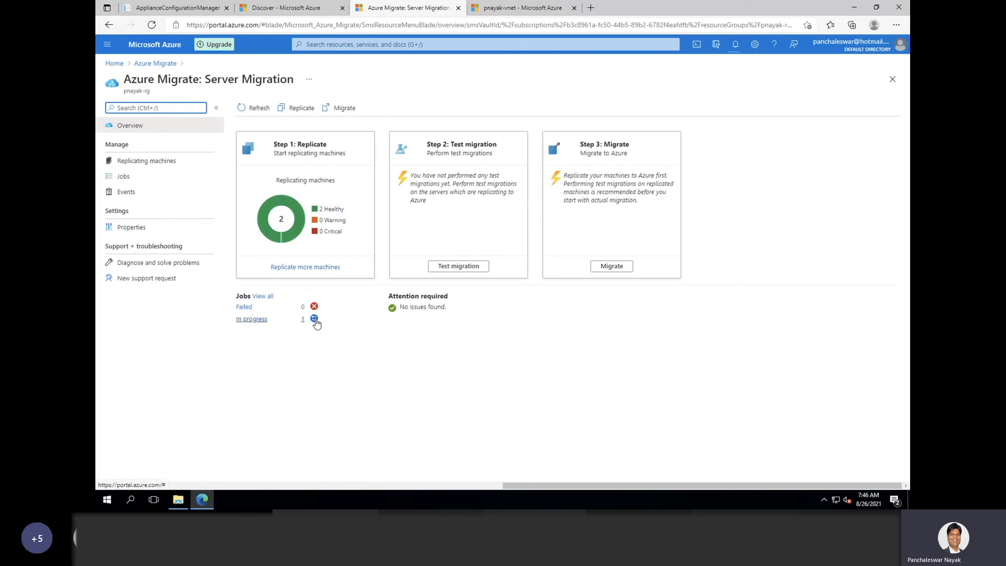
{"action": "left_click", "coordinate": [264, 297]}
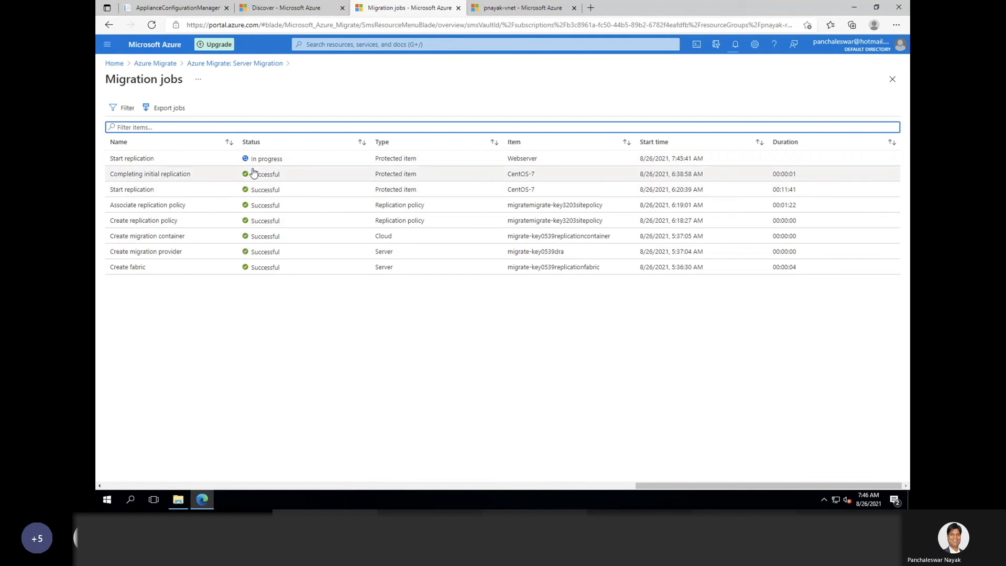
- Return to the Server Migration overview by way of Azure Migrate, and close the browser page of pnayak-vnet
{"action": "left_click", "coordinate": [155, 63]}
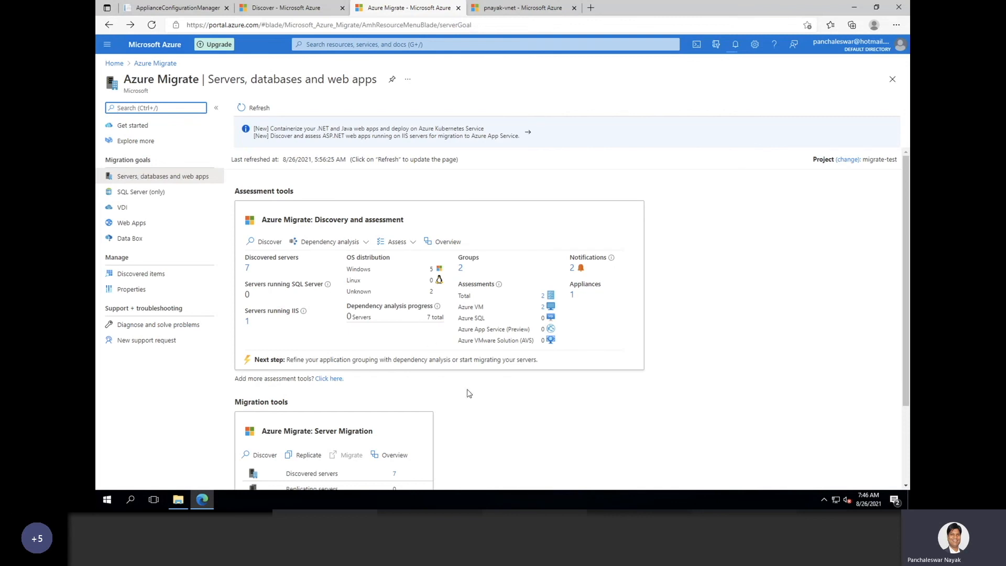
{"action": "scroll", "coordinate": [466, 414], "scroll_direction": "down", "scroll_amount": 1}
{"action": "left_click", "coordinate": [397, 425]}
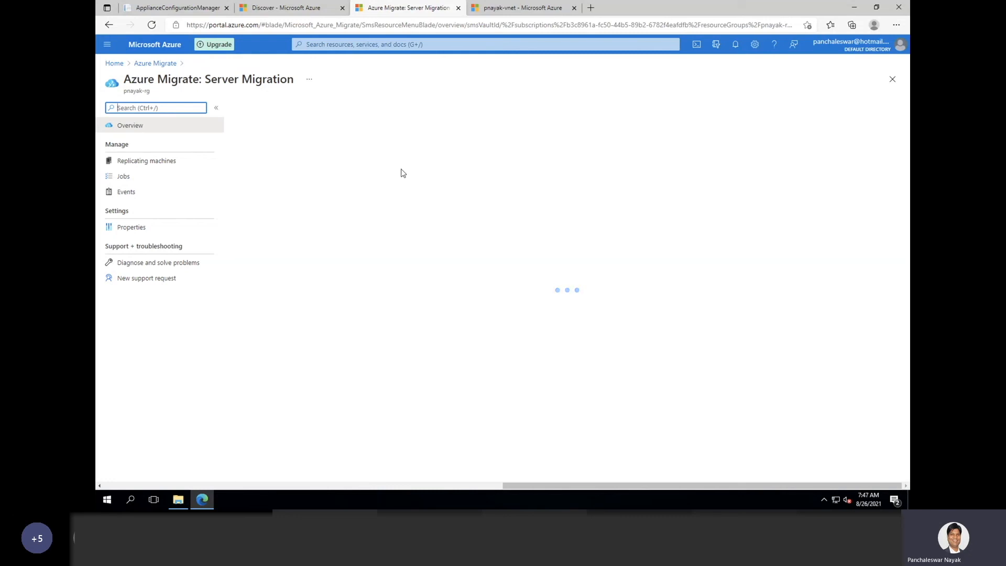
{"action": "left_click", "coordinate": [510, 12]}
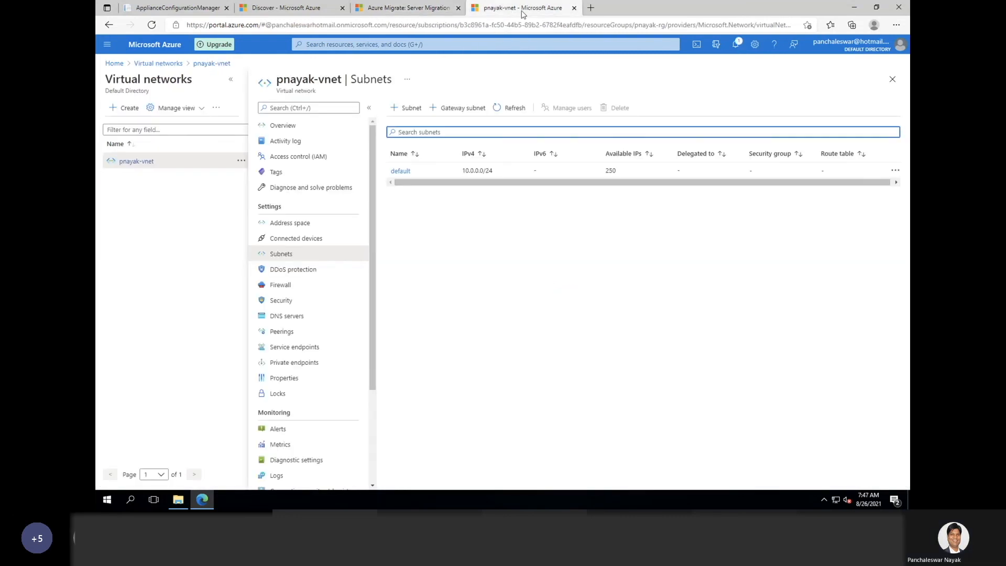
{"action": "left_click", "coordinate": [574, 8]}
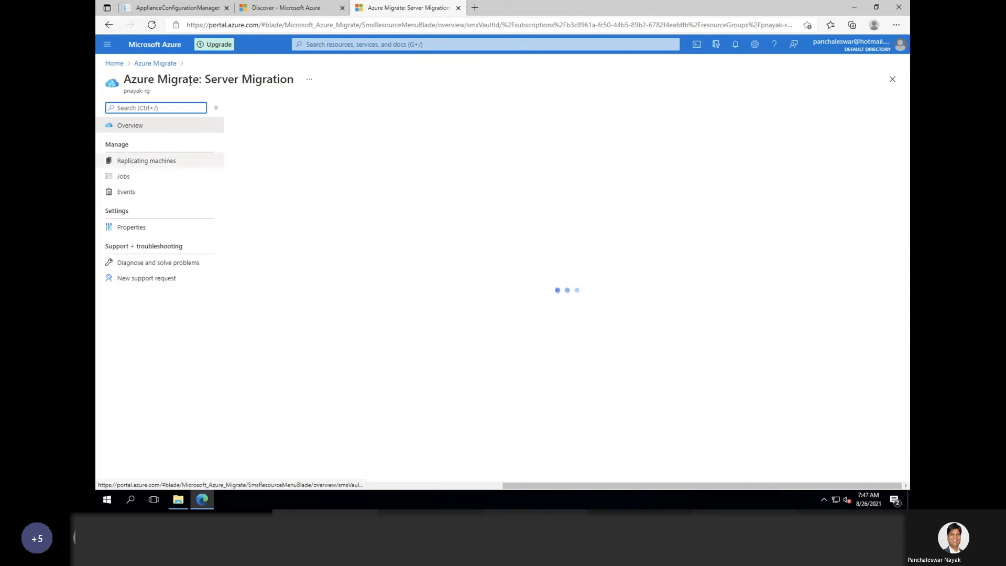
- Reopen the Server Migration overview and examine CentOS-7's replication details from the test migration machine list
{"action": "left_click", "coordinate": [162, 66]}
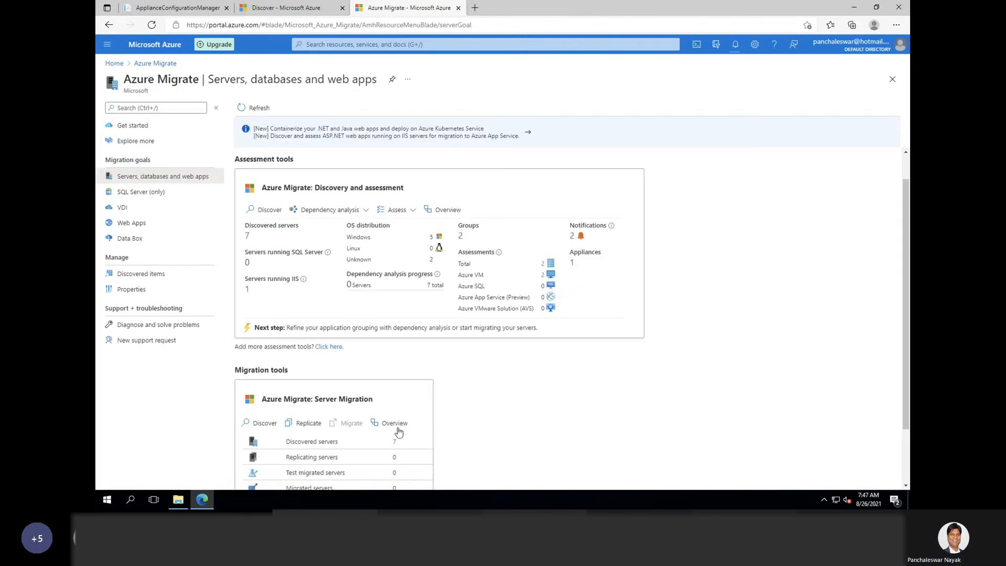
{"action": "left_click", "coordinate": [391, 426]}
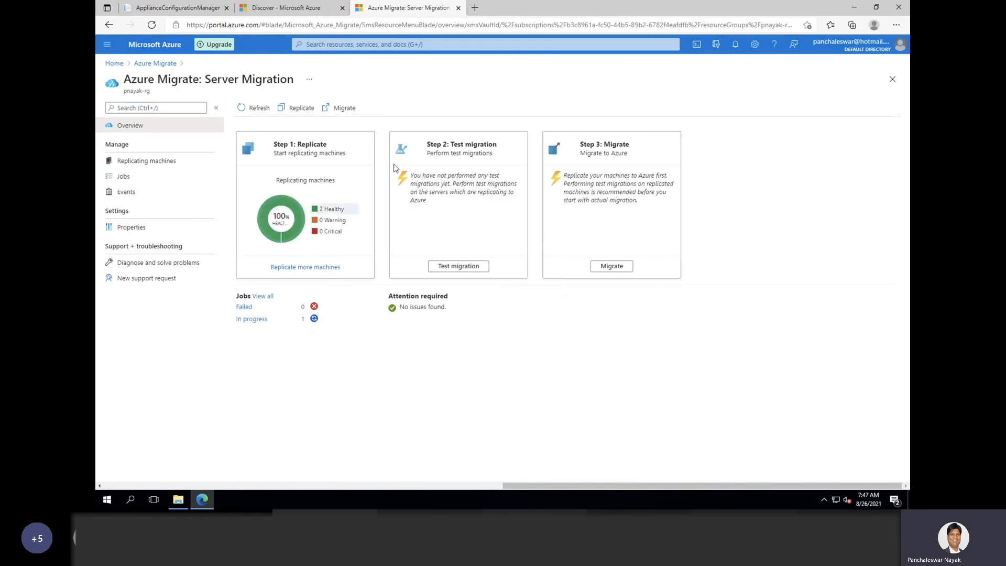
{"action": "left_click", "coordinate": [457, 267]}
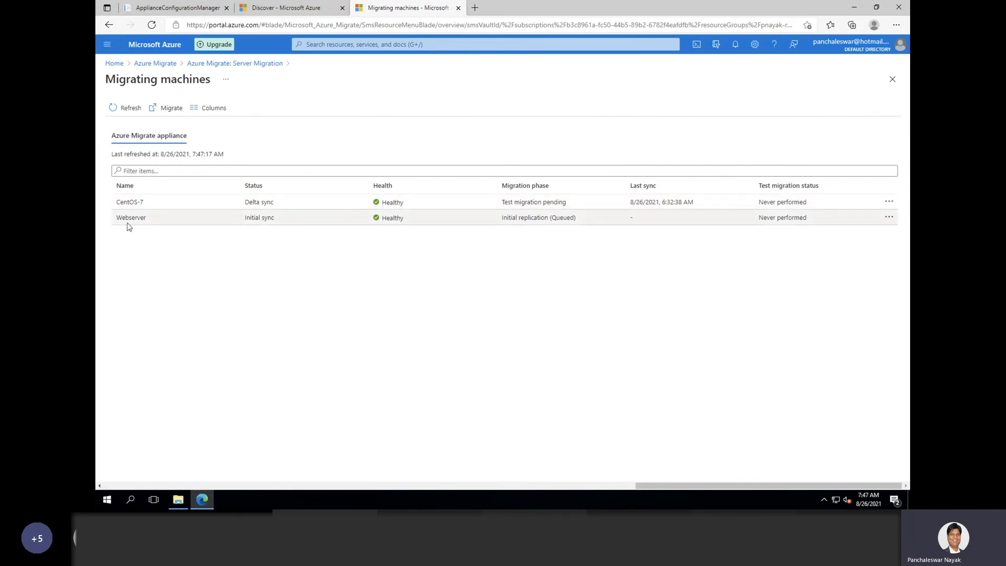
{"action": "left_click", "coordinate": [130, 203]}
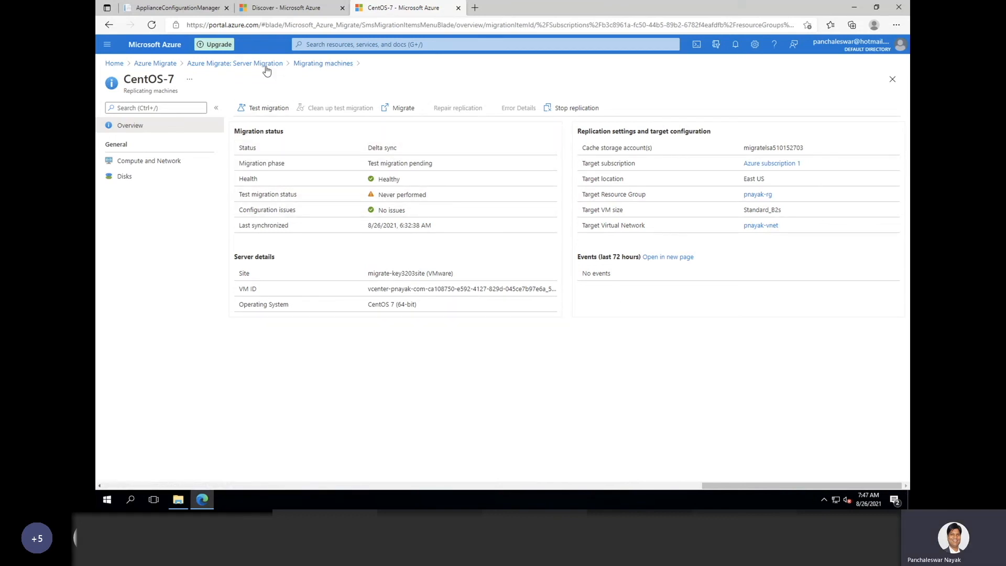
- Go back to the Server Migration overview and list the healthy replicating machines
{"action": "left_click", "coordinate": [112, 33]}
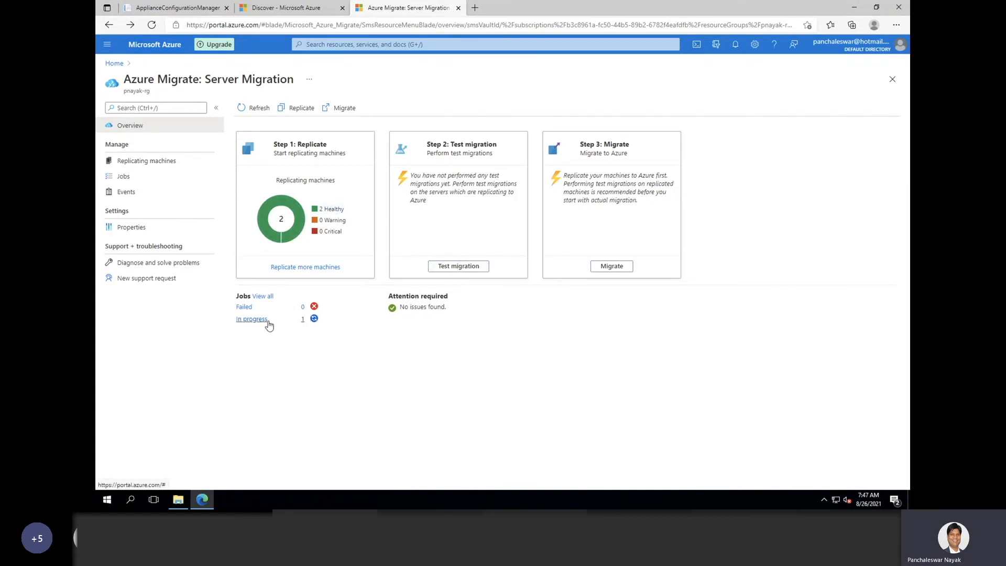
{"action": "left_click", "coordinate": [328, 210]}
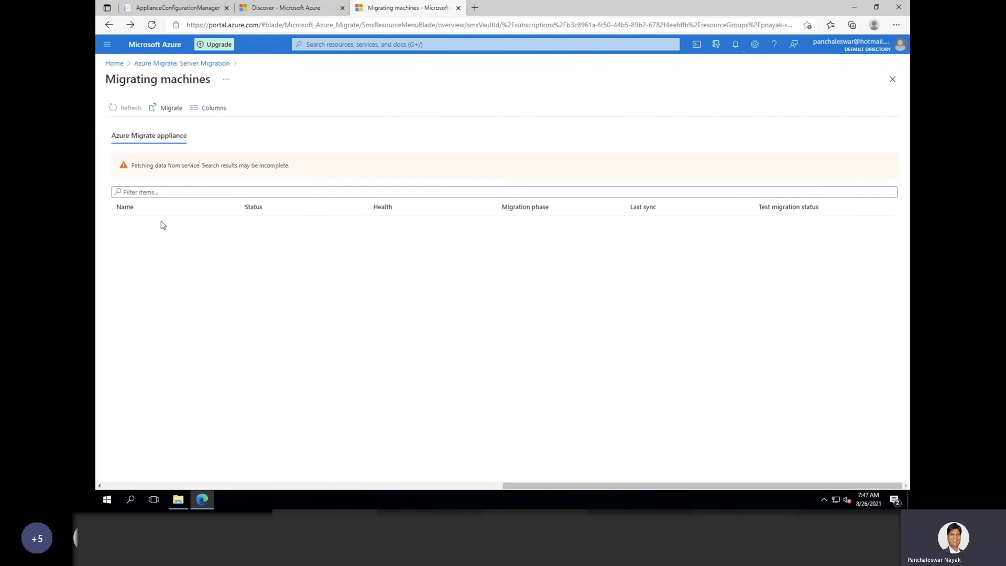